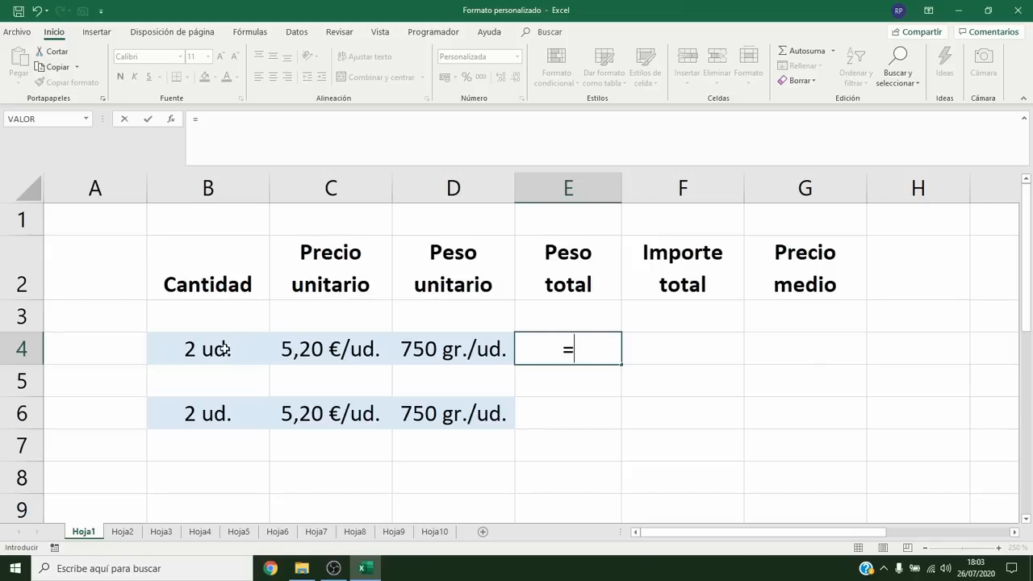
Complete the Peso total formula in E4 as =B4*D4/1000 and fill the cell with yellow.
left_click(225, 349)
type("*")
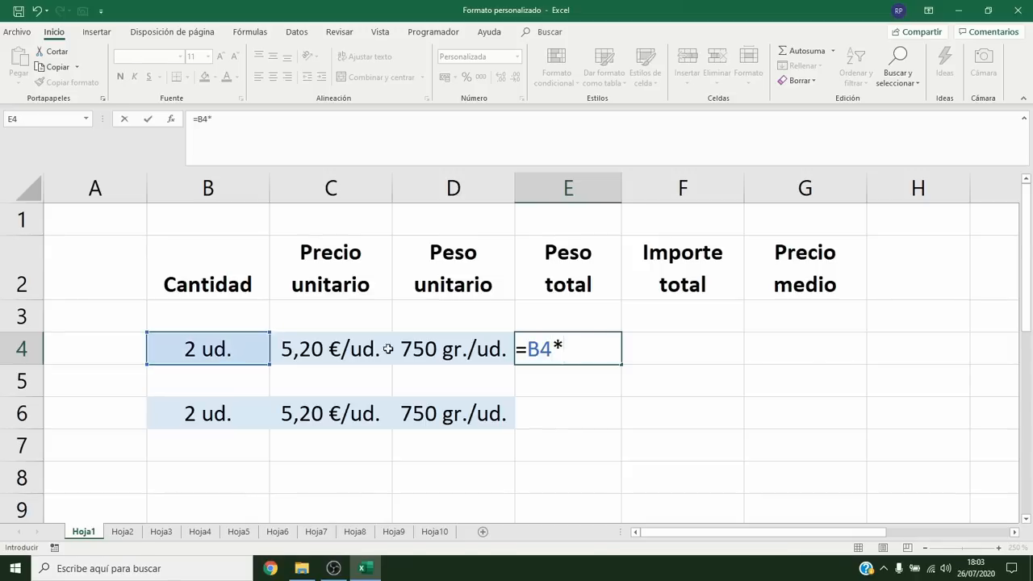
left_click(444, 349)
type("/1000")
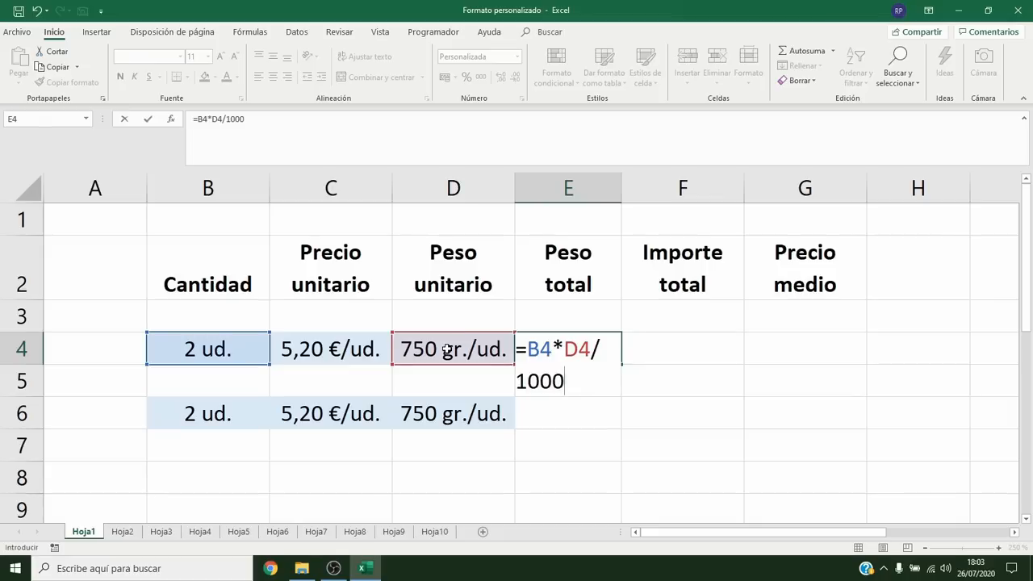
key("Return")
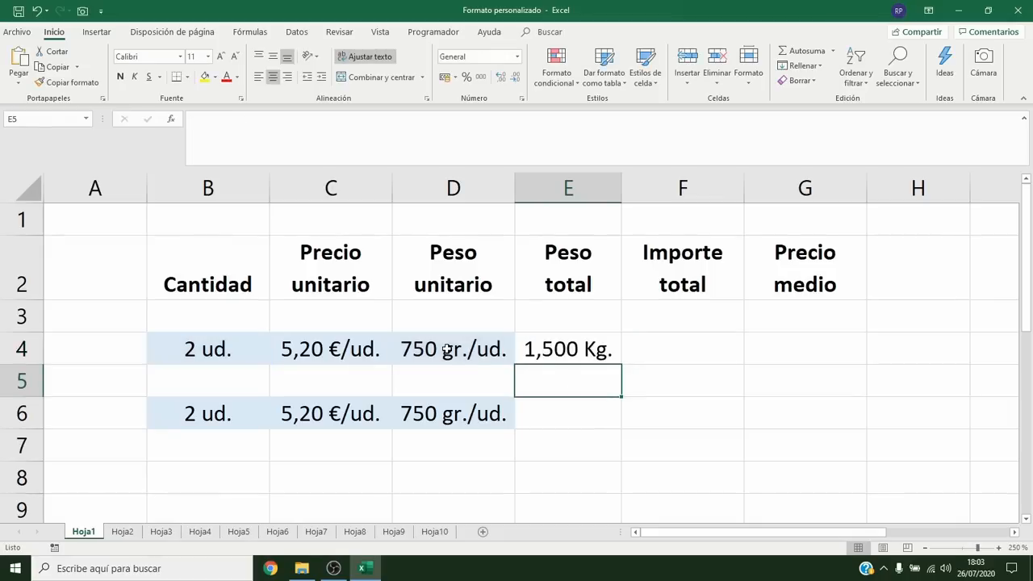
key("Up")
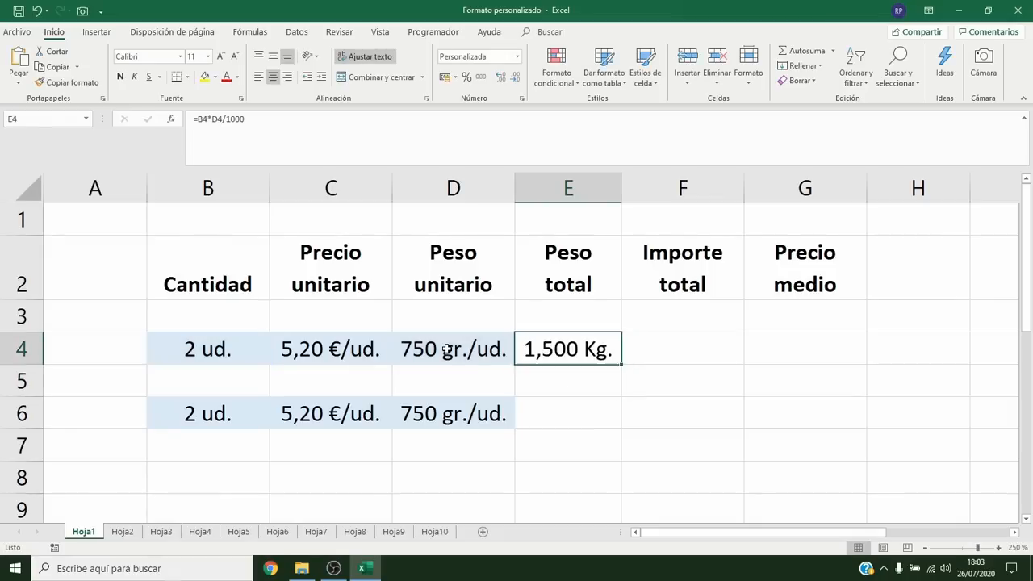
left_click(206, 78)
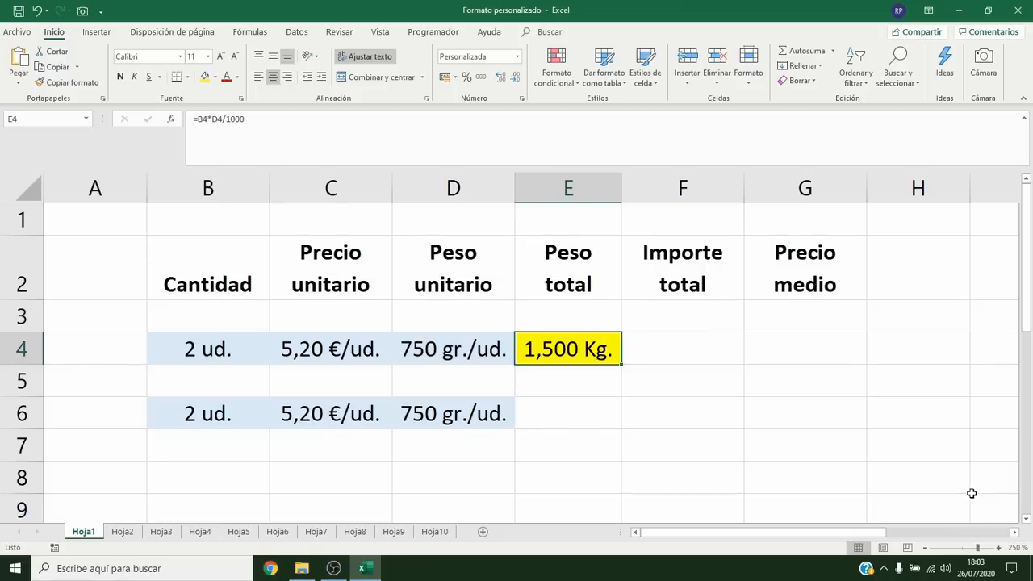
Calculate Importe total in F4 with =B4*C4 and fill the cell with yellow.
left_click(718, 361)
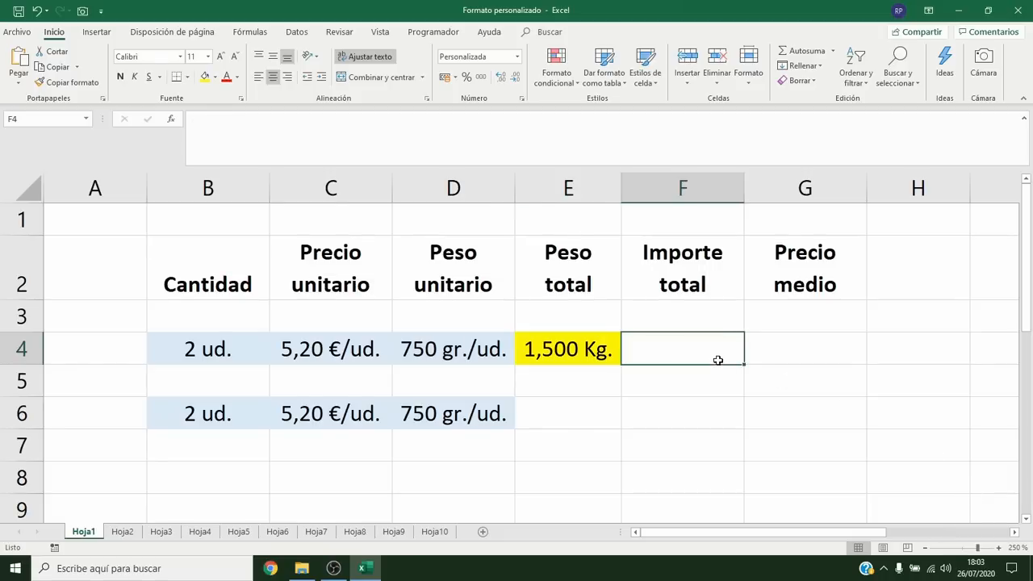
type("=")
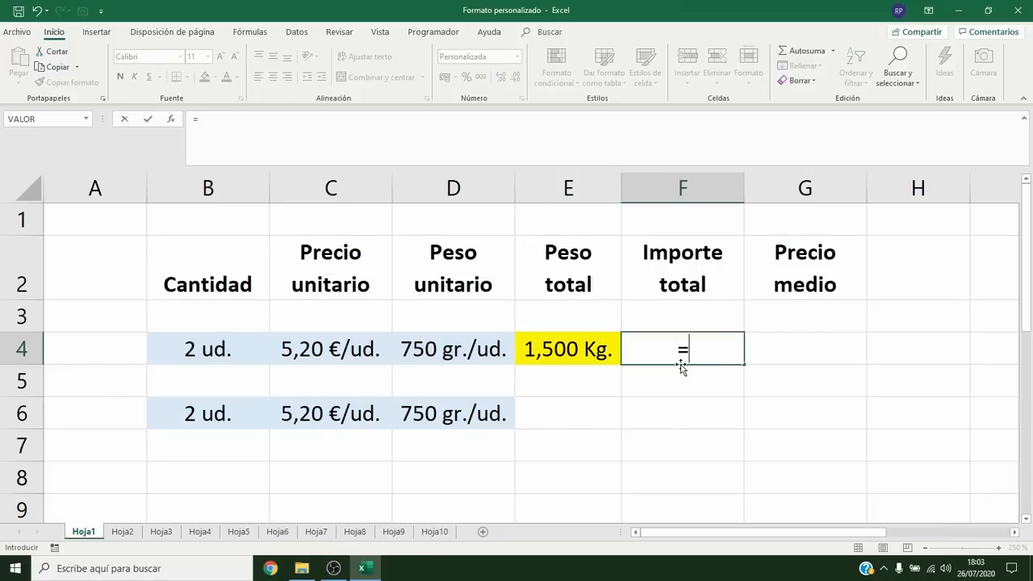
left_click(190, 347)
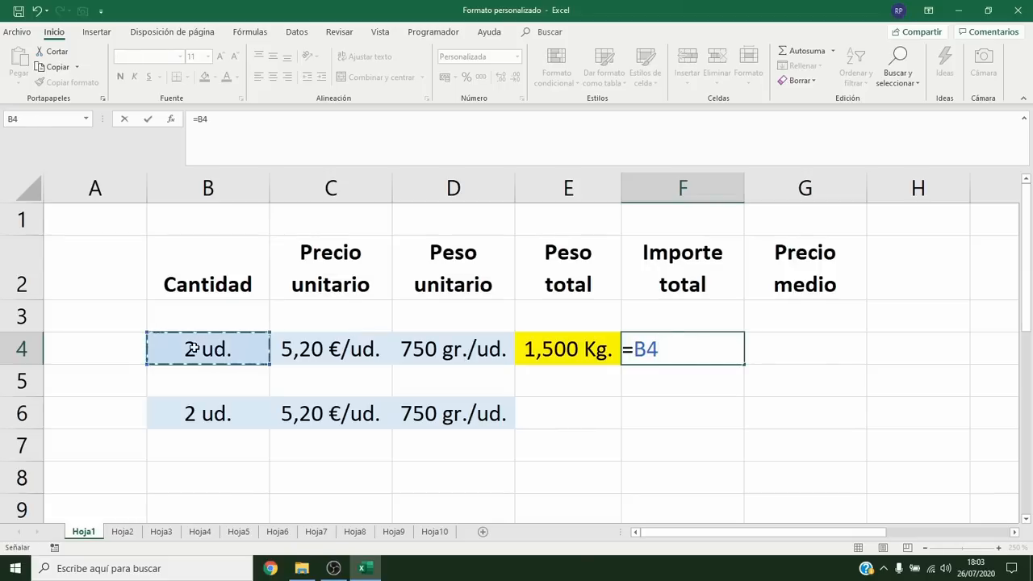
type("*")
left_click(361, 350)
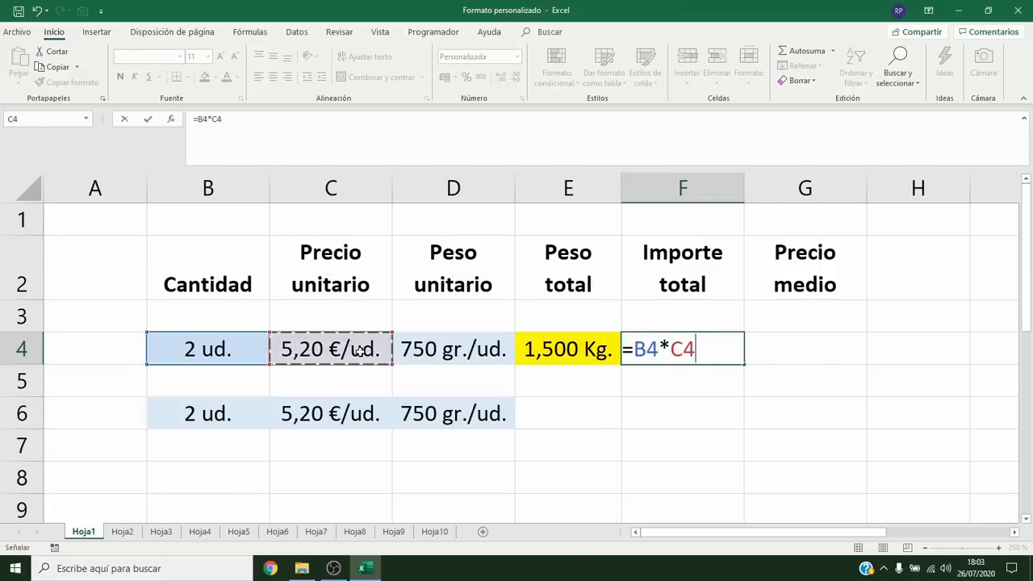
key("Return")
key("Up")
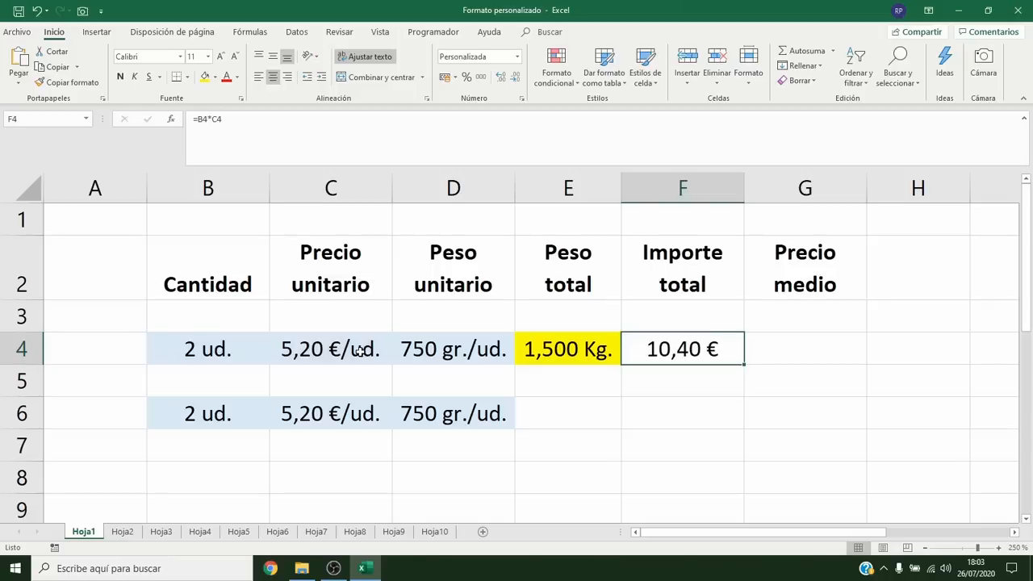
left_click(204, 77)
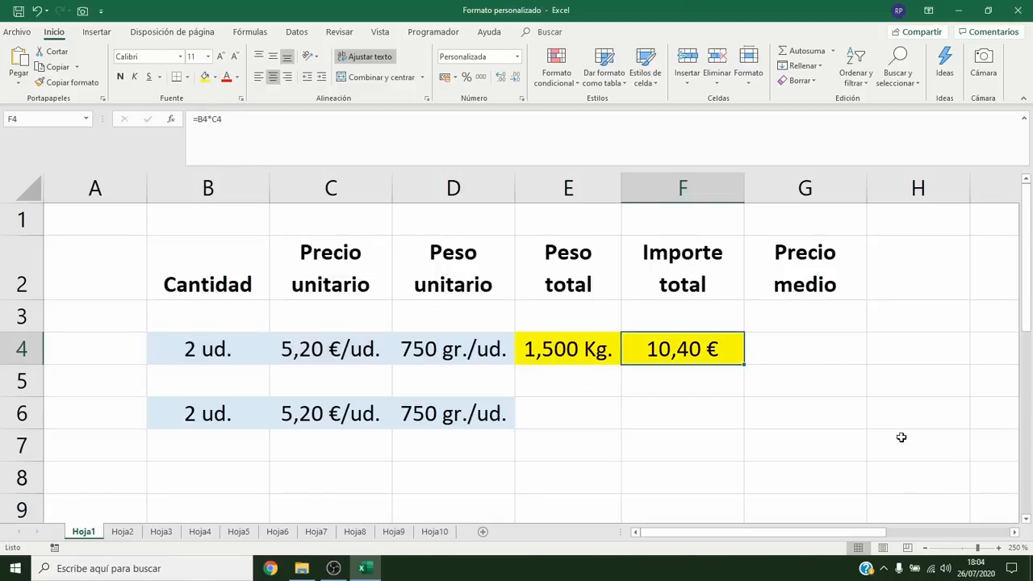
Calculate Precio medio in G4 with =C4/D4*1000 and fill the cell with yellow.
left_click(806, 354)
type("=")
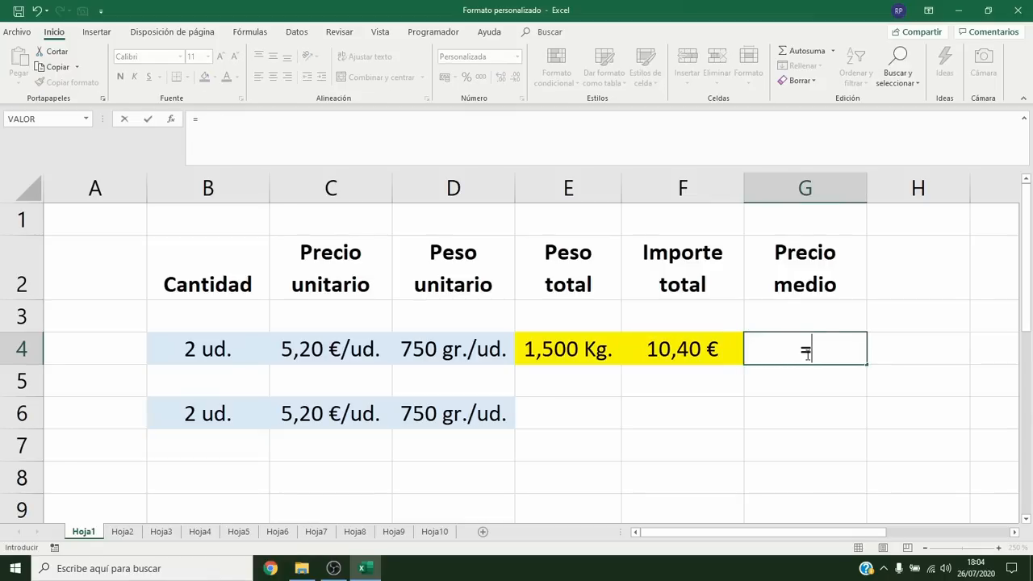
left_click(318, 345)
type("/")
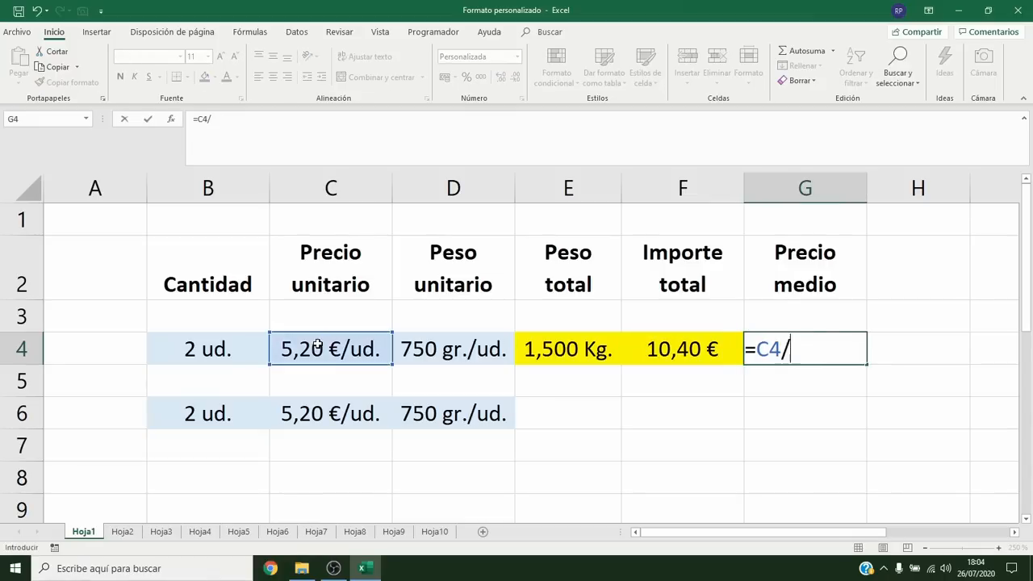
left_click(433, 349)
type("*")
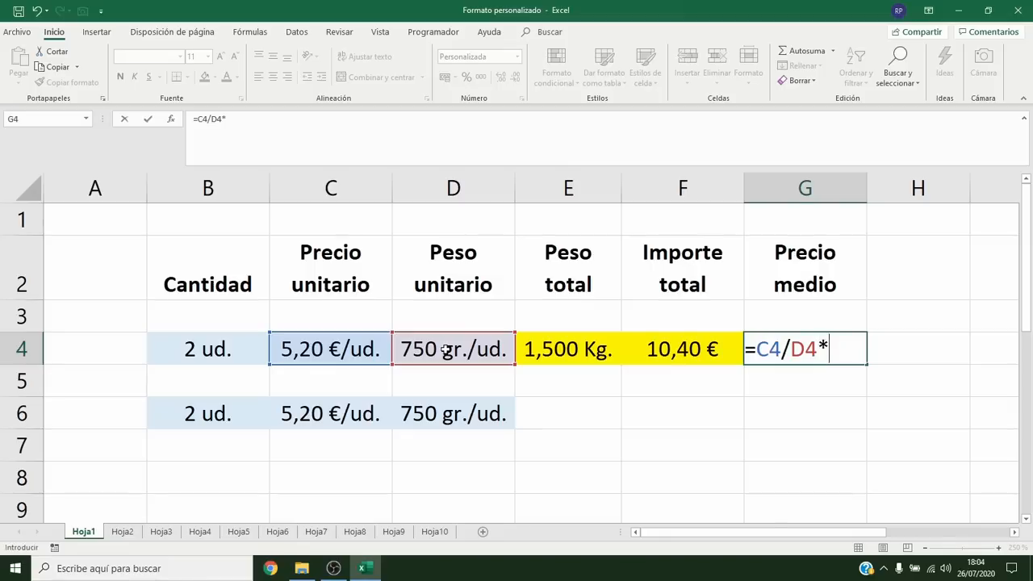
type("1000")
key("Return")
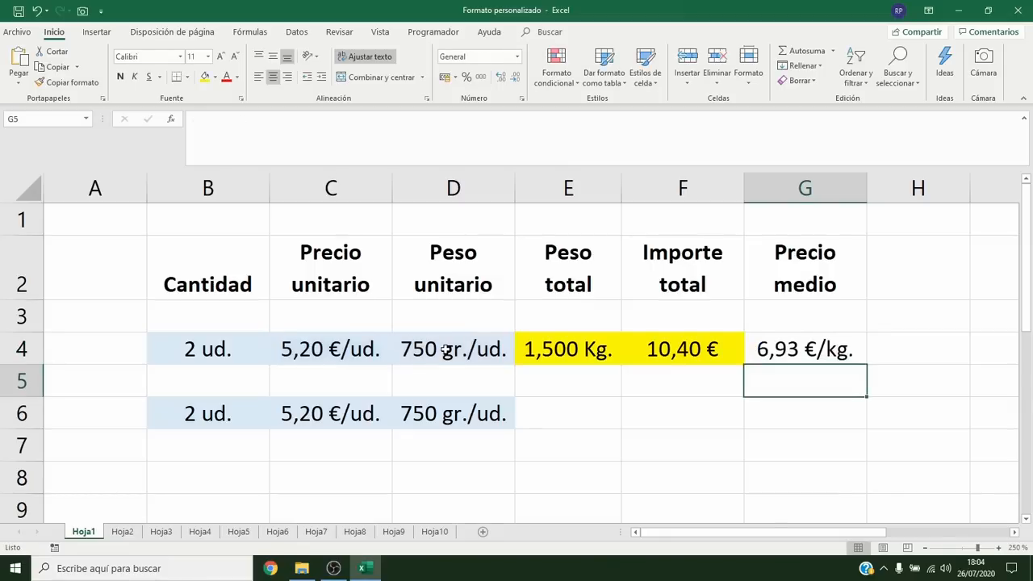
key("Up")
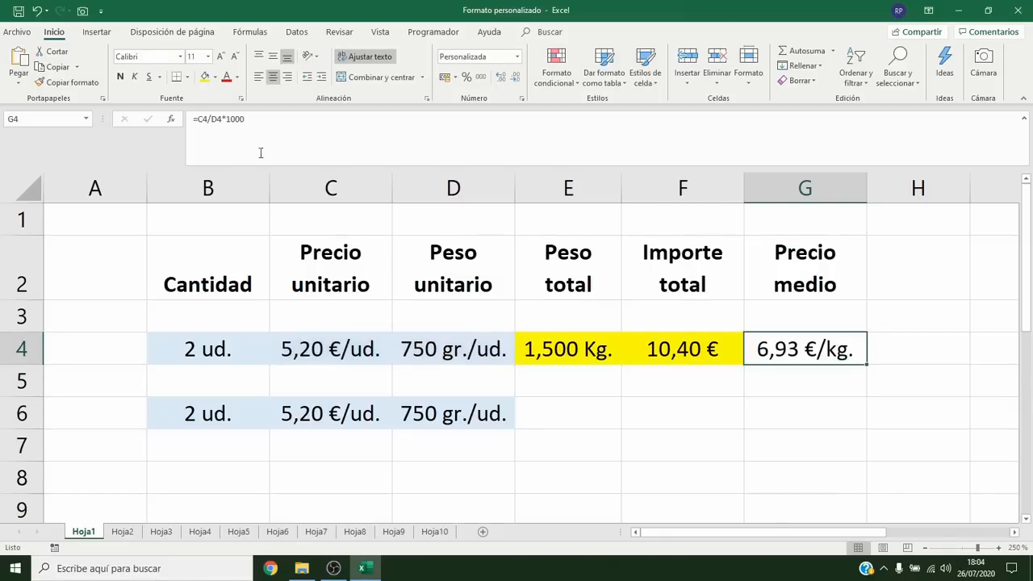
left_click(205, 80)
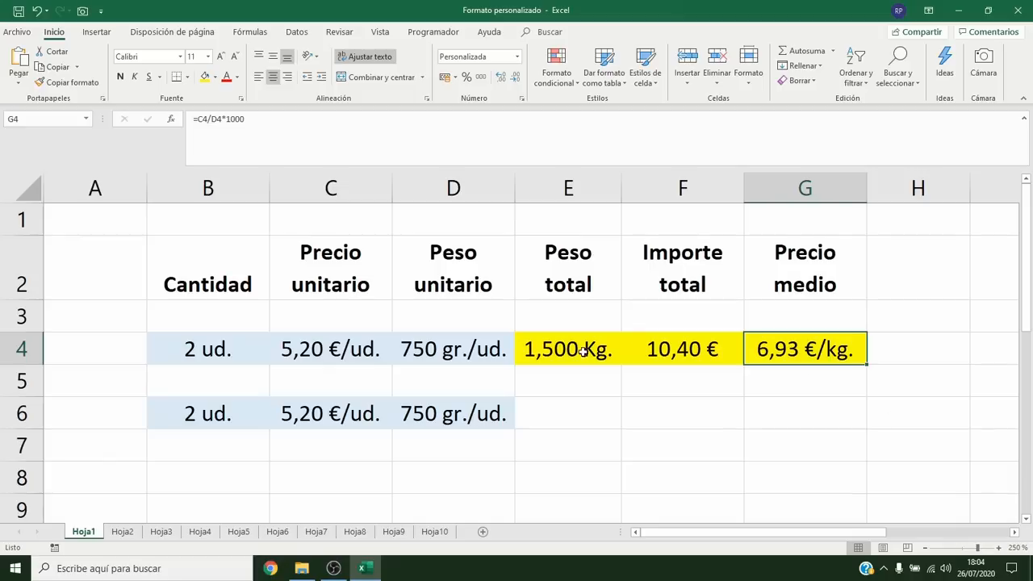
Copy the three formulas in E4:G4 to row 6, starting at E6.
left_click_drag(571, 353, 780, 353)
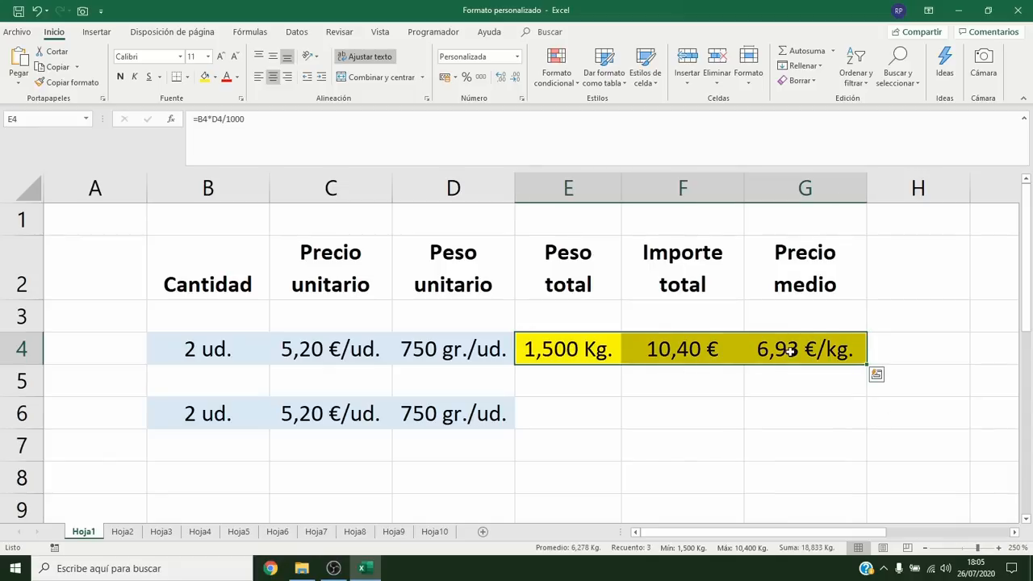
key("ctrl+c")
left_click(592, 427)
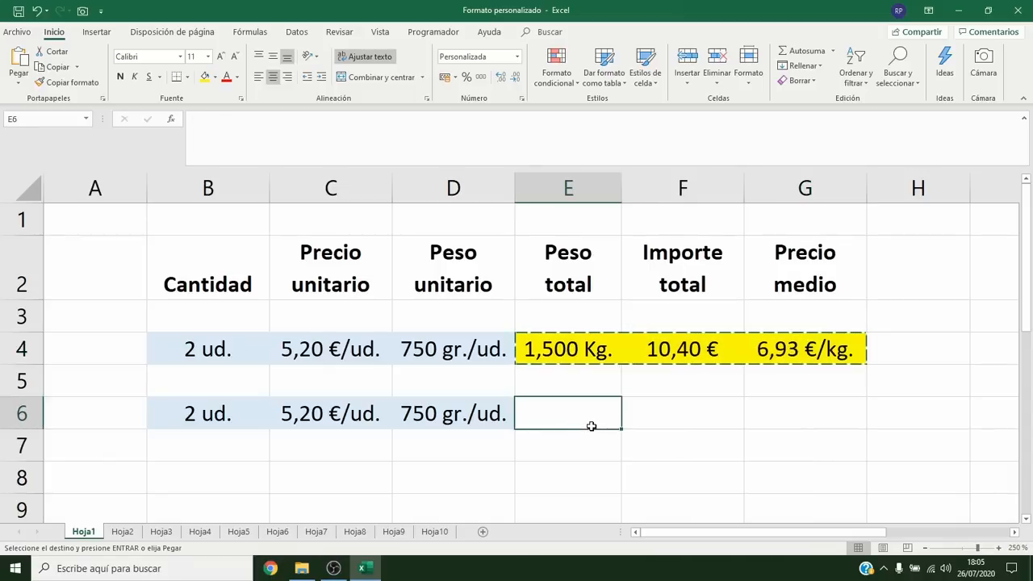
key("Return")
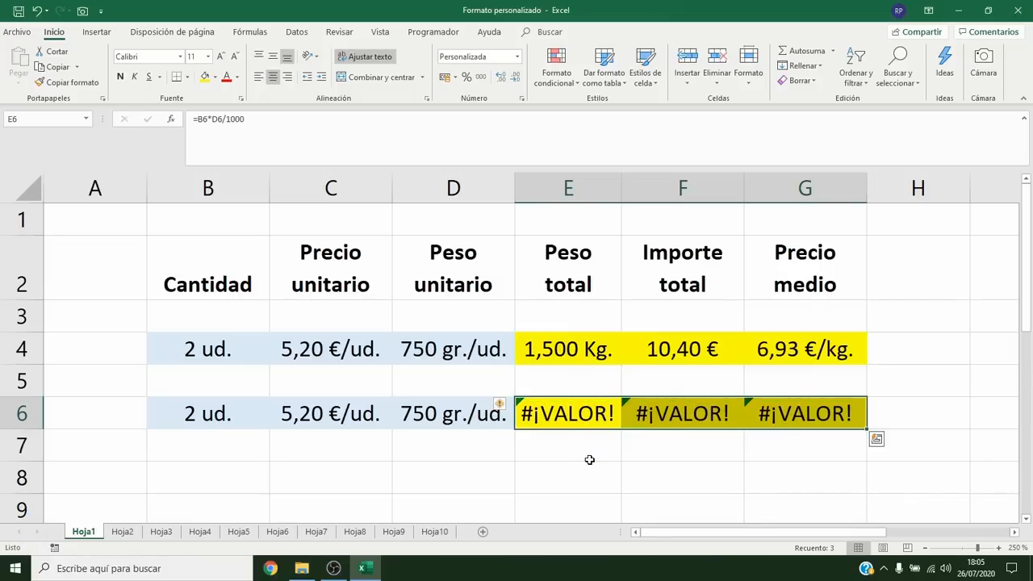
Examine the formula in E6 and the stored contents of its input cells B6, C6 and D6 without changing them.
left_click(577, 419)
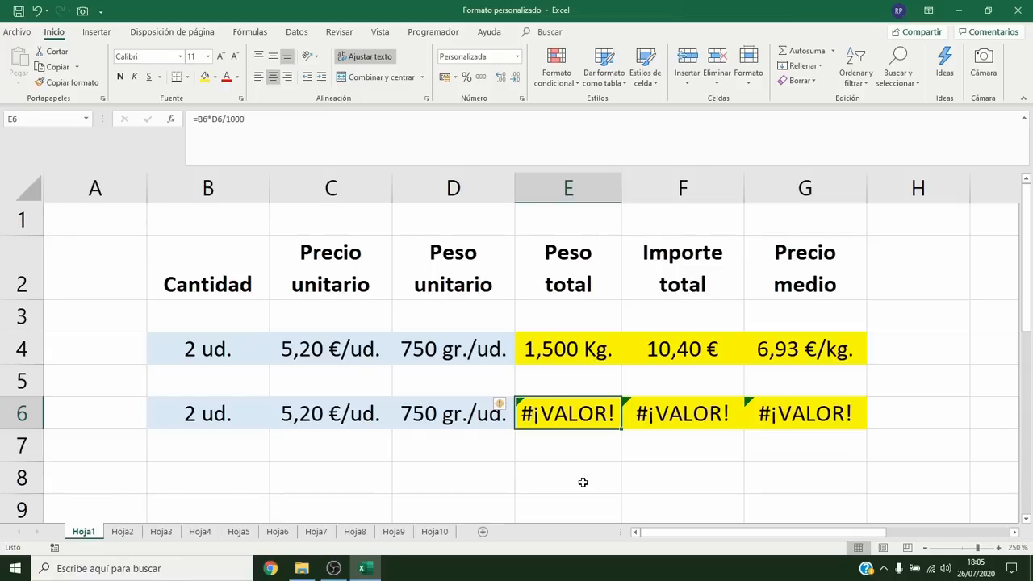
left_click(227, 420)
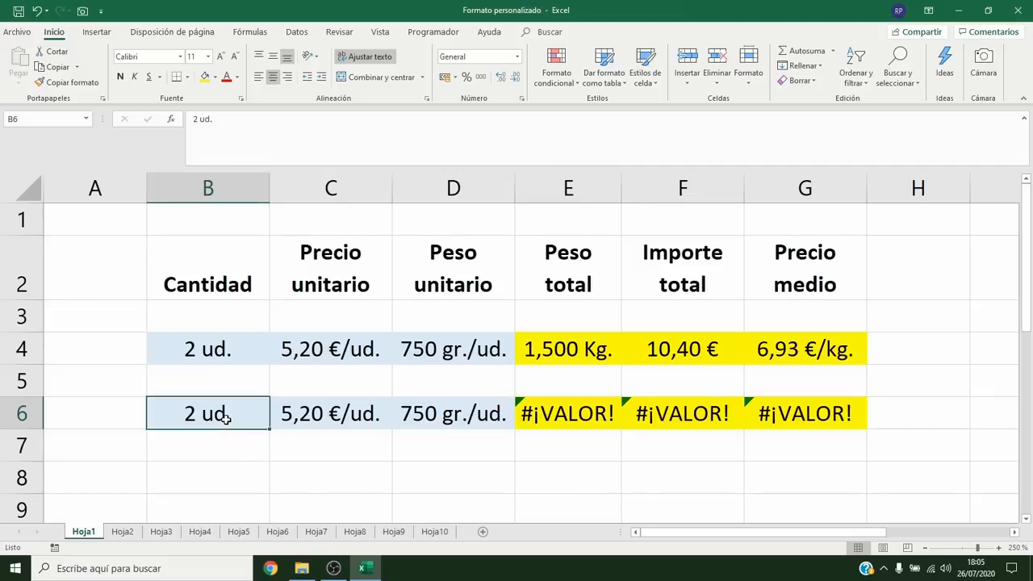
double_click(235, 416)
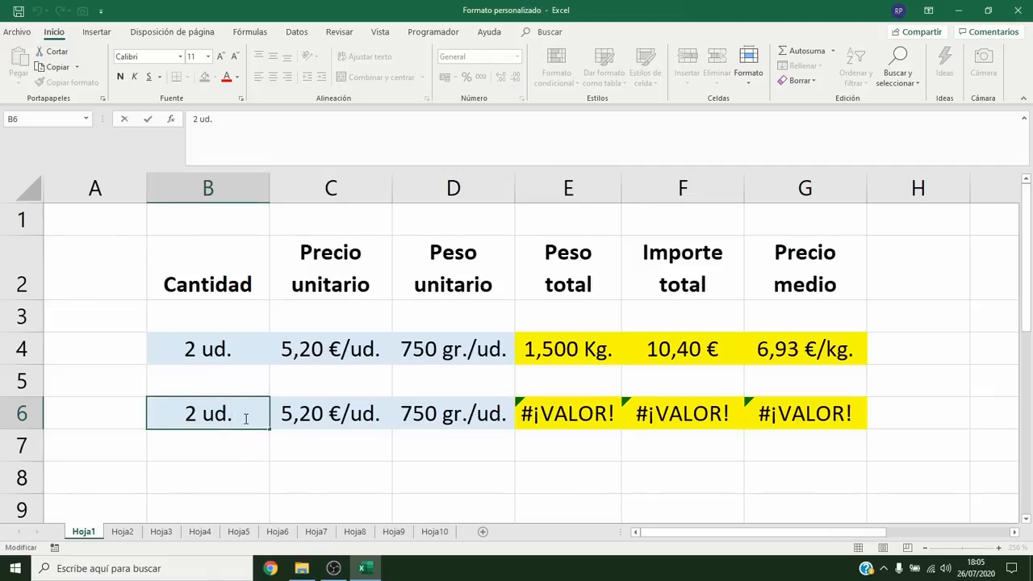
key("Escape")
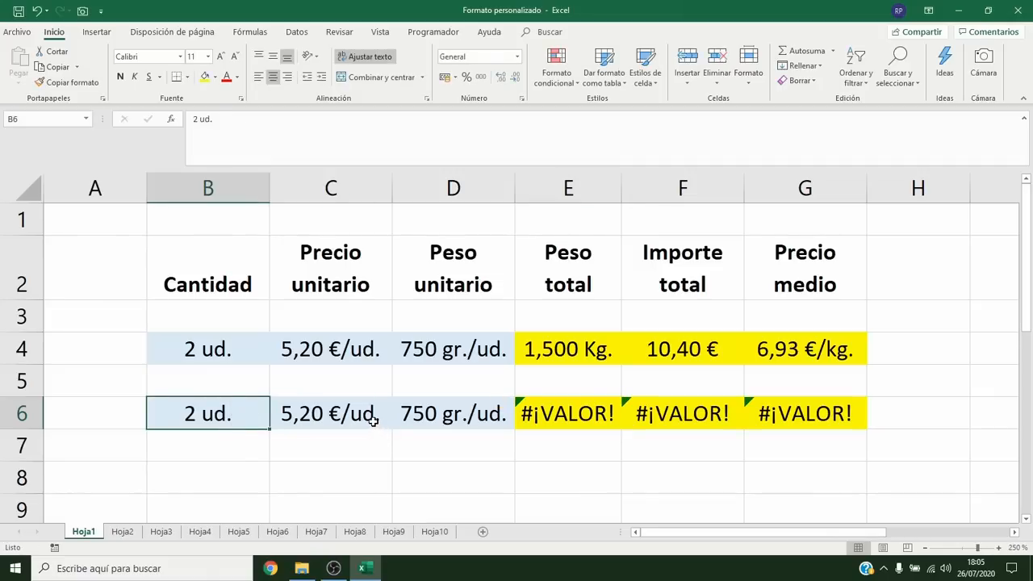
double_click(373, 421)
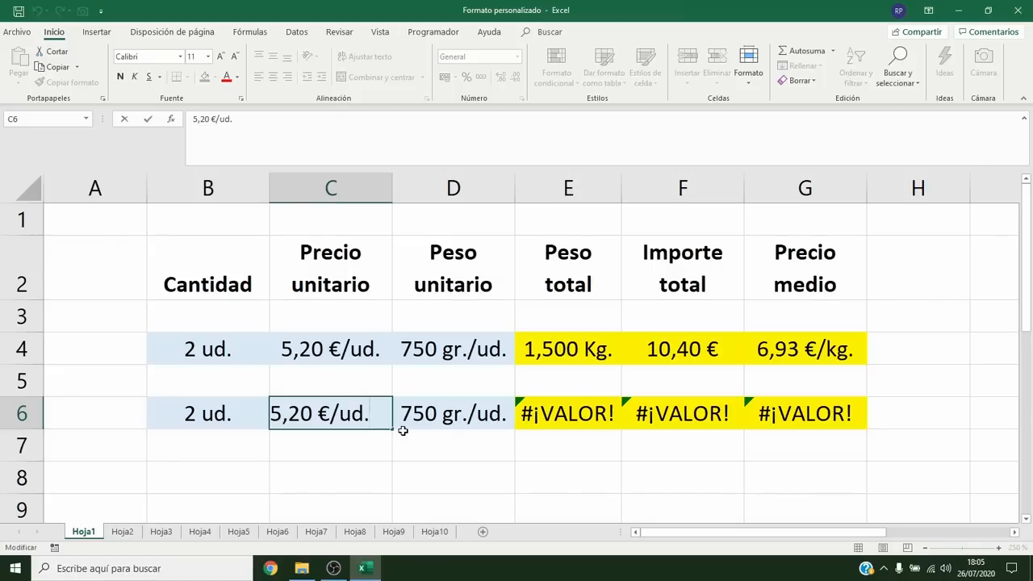
key("Escape")
double_click(428, 427)
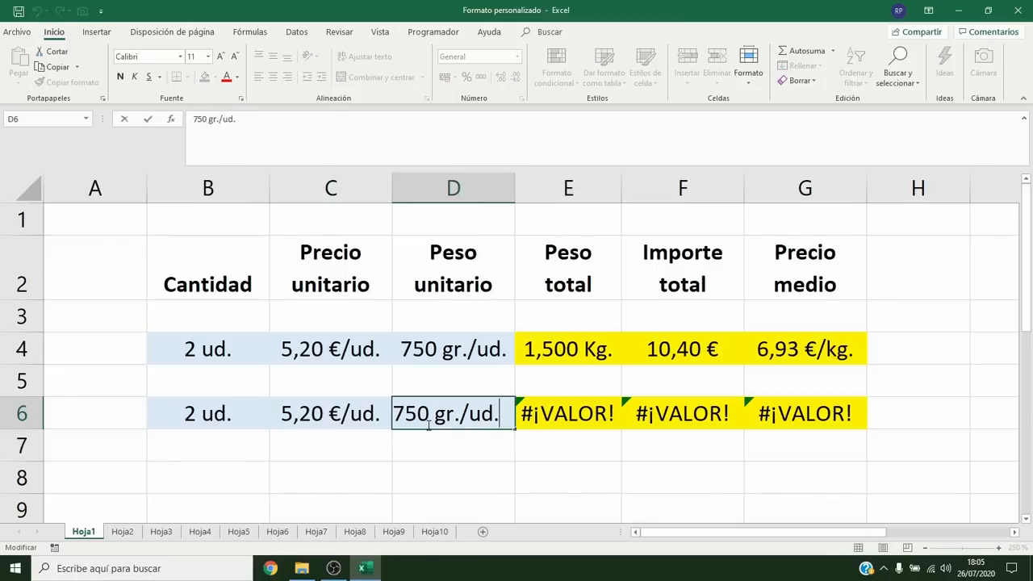
key("Escape")
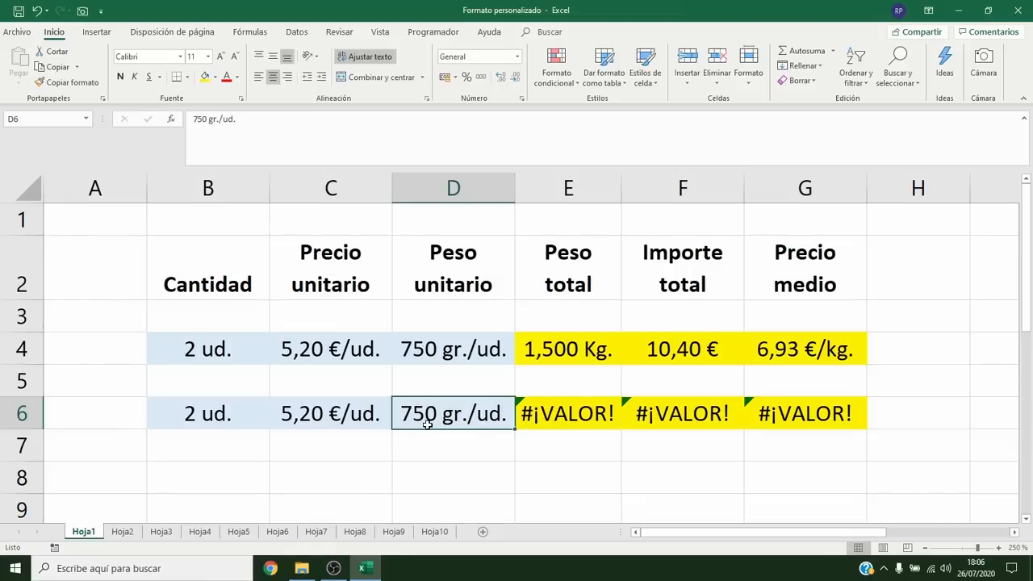
Examine the stored contents of B4, C4 and D4 for comparison with row 6, leaving them unedited.
left_click(253, 356)
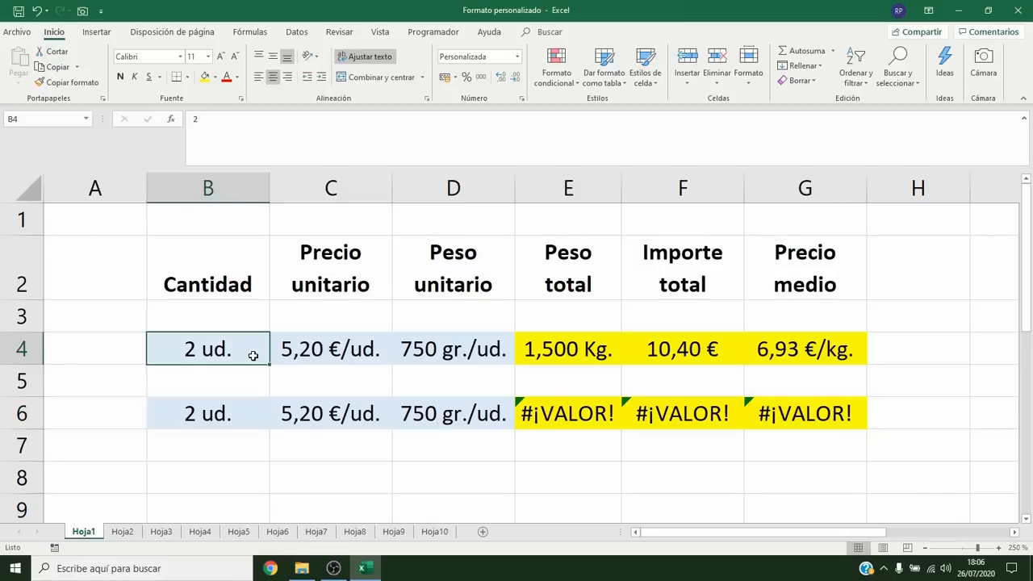
double_click(253, 356)
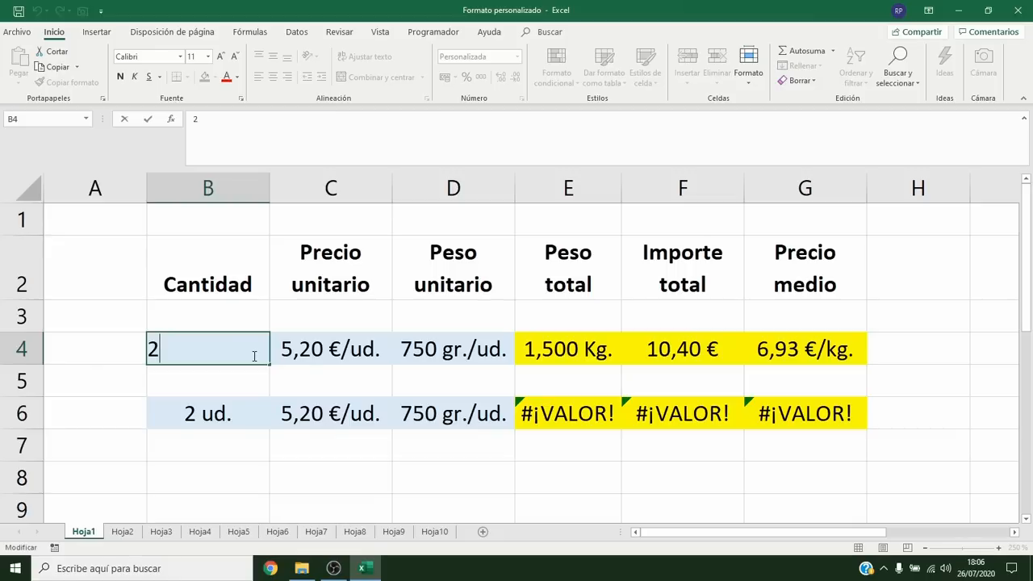
key("Escape")
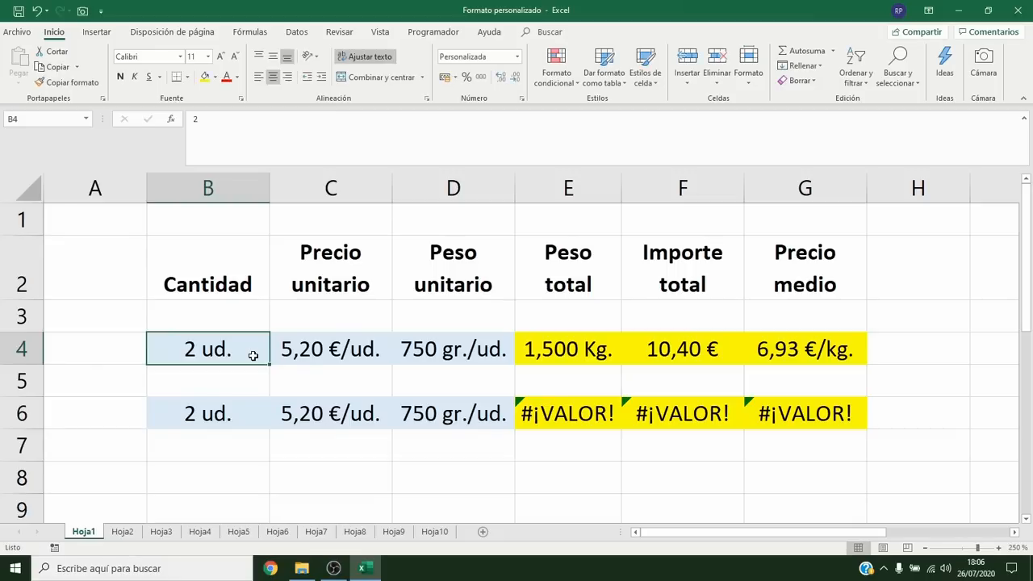
left_click(338, 354)
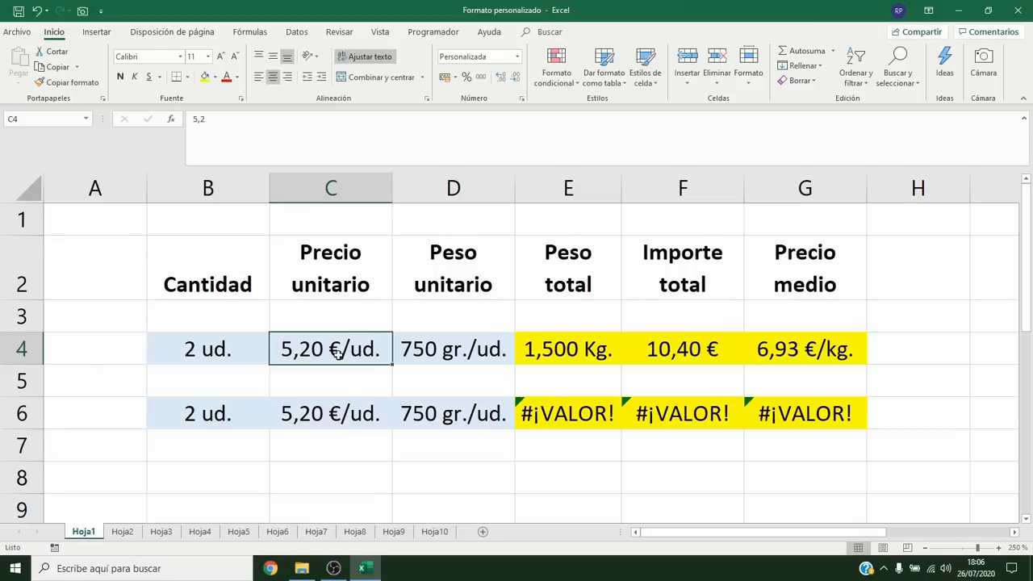
double_click(337, 354)
key("Escape")
left_click(419, 356)
double_click(419, 356)
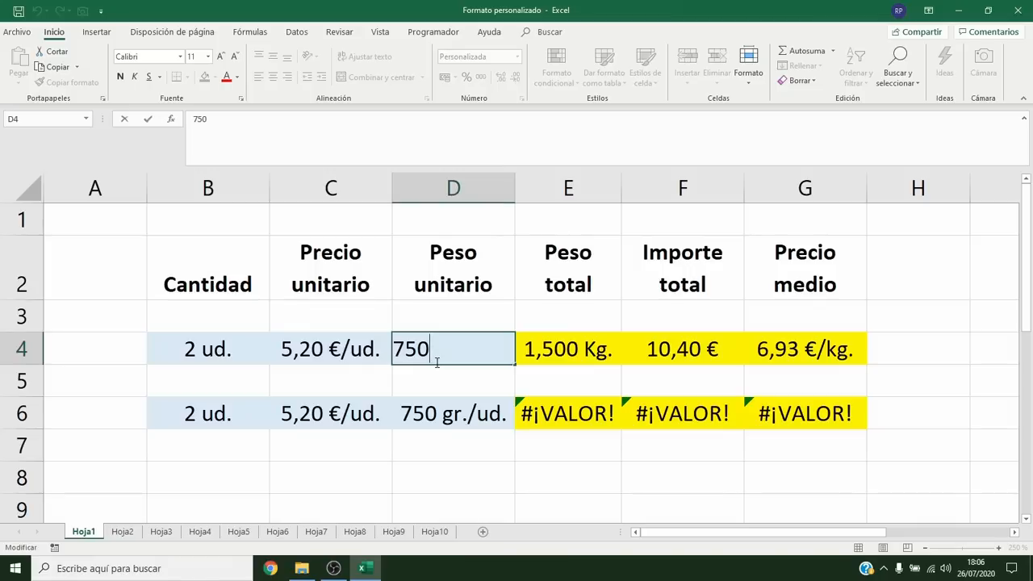
key("Escape")
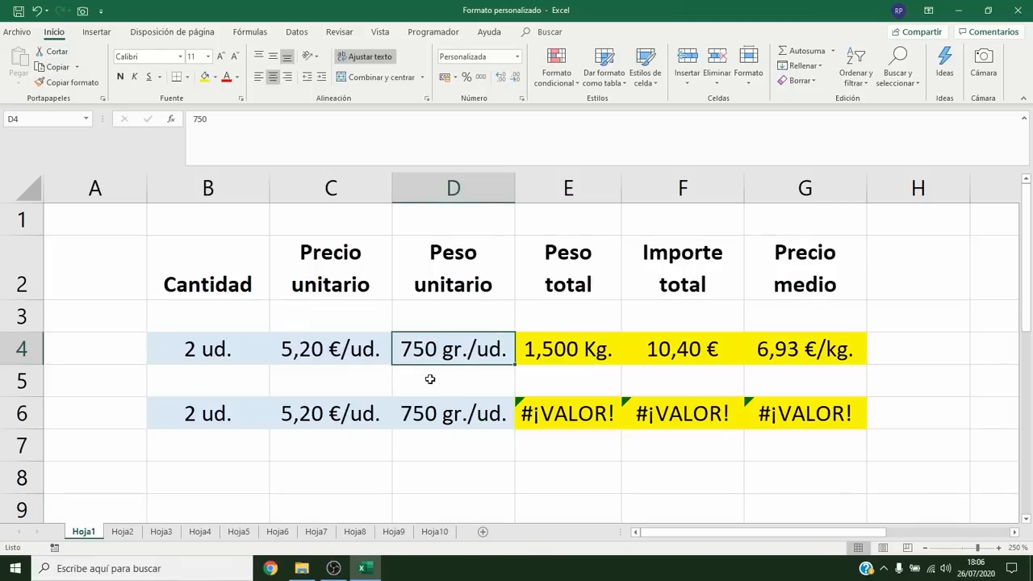
Sum the Cantidad cells in B8 with =SUMA(B4:B6), center the result and fill the cell with yellow.
left_click(246, 471)
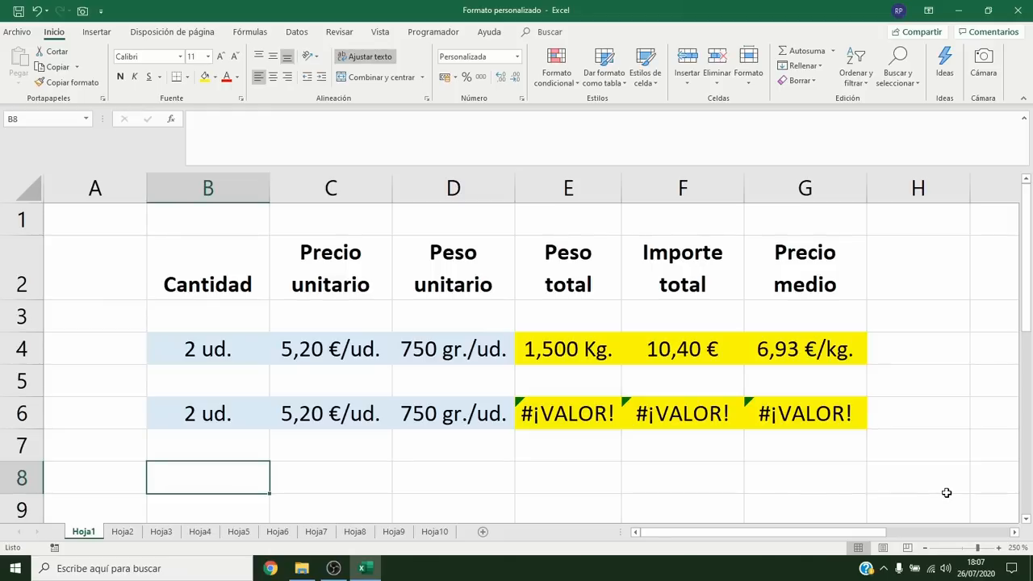
type("=SUMA(")
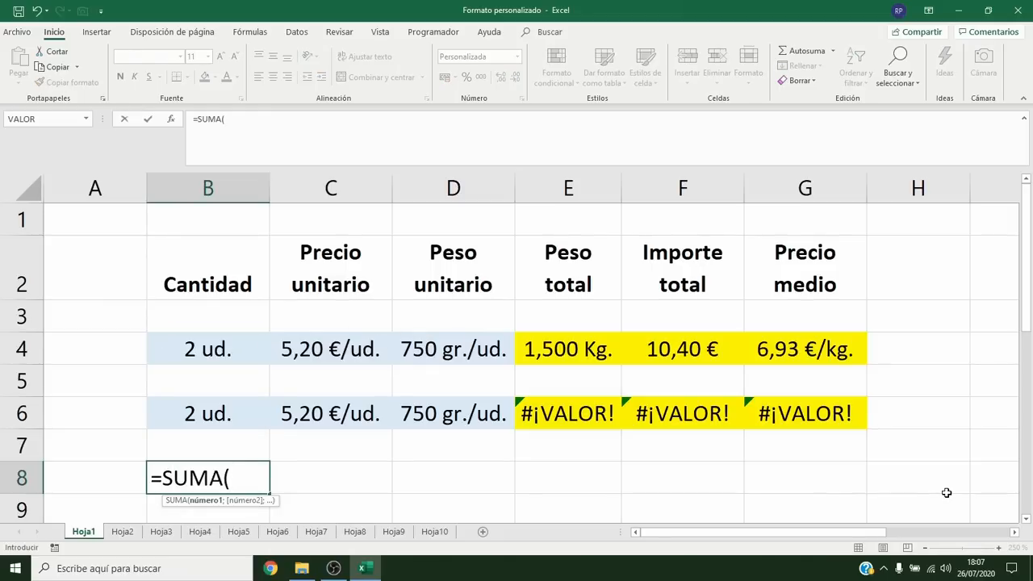
left_click_drag(260, 351, 247, 410)
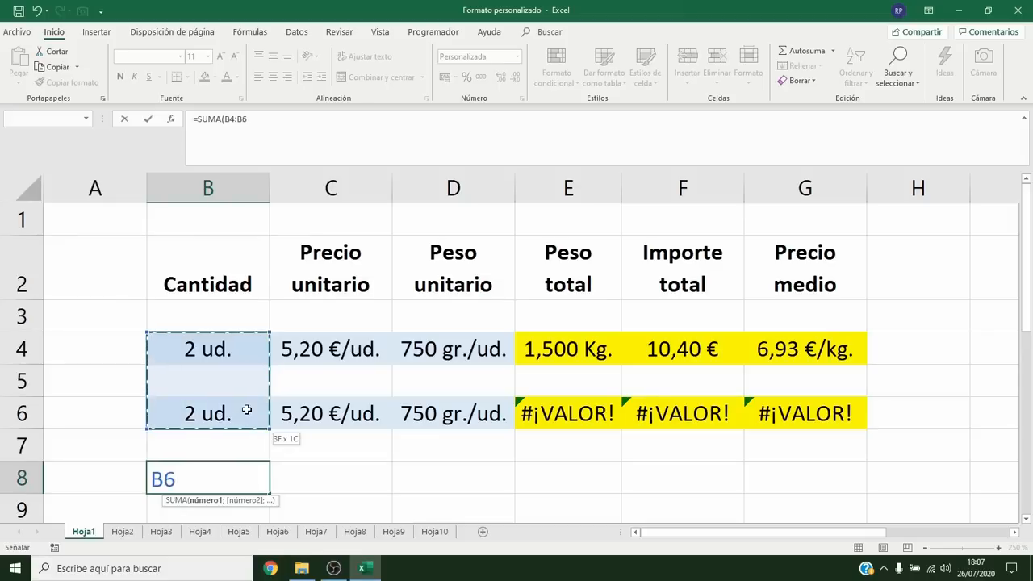
type(")")
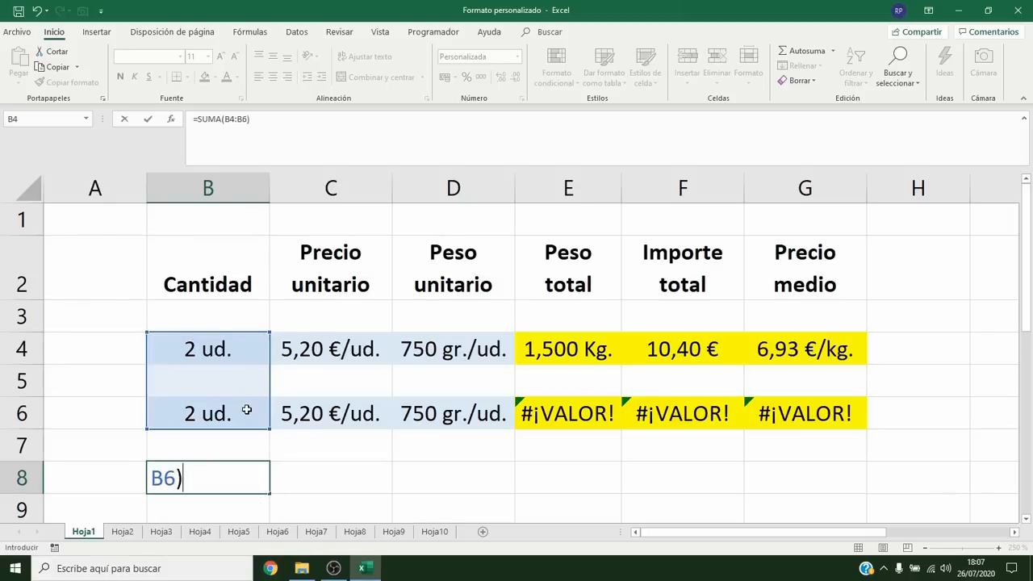
key("ctrl+Return")
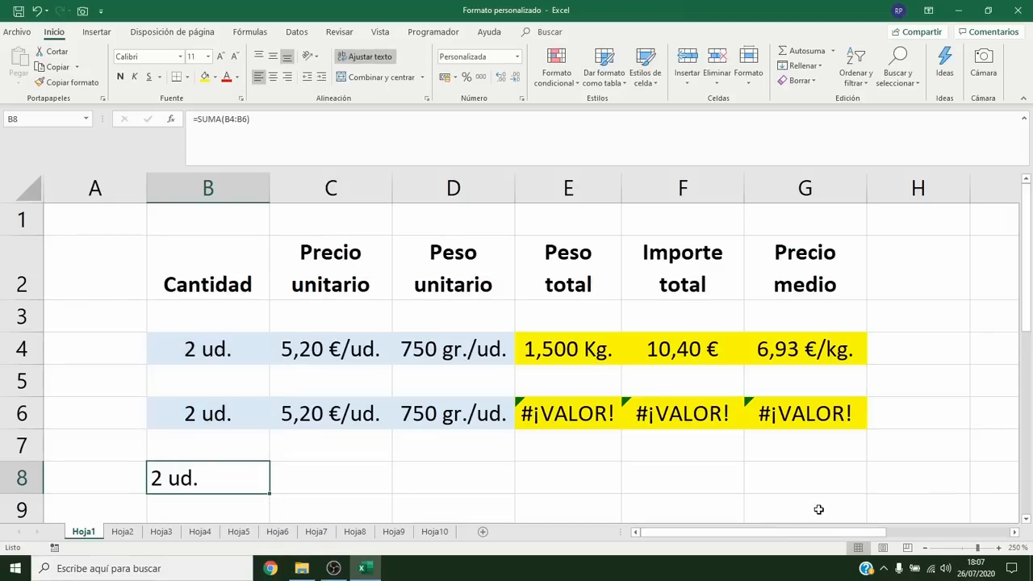
left_click(273, 76)
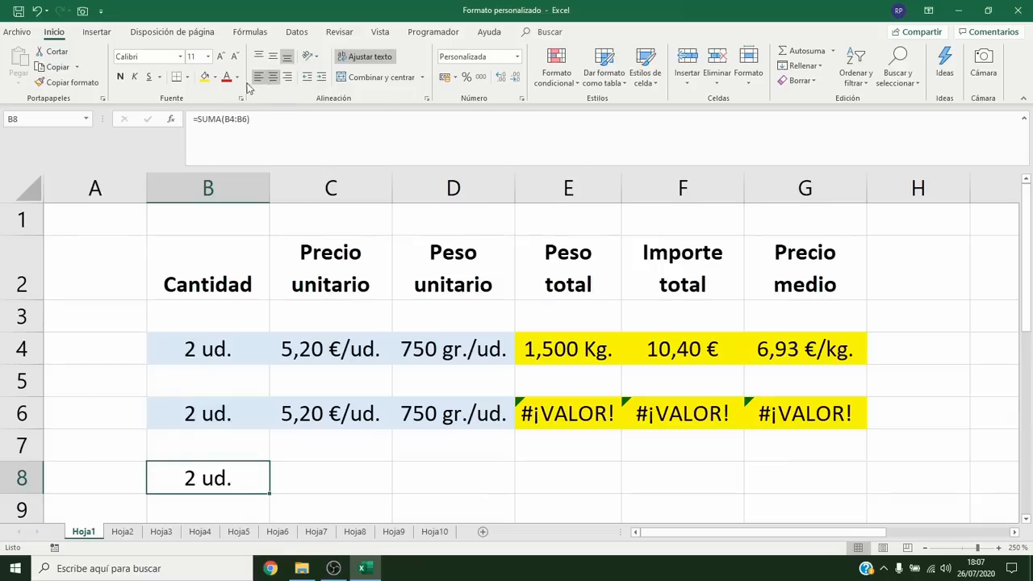
left_click(205, 77)
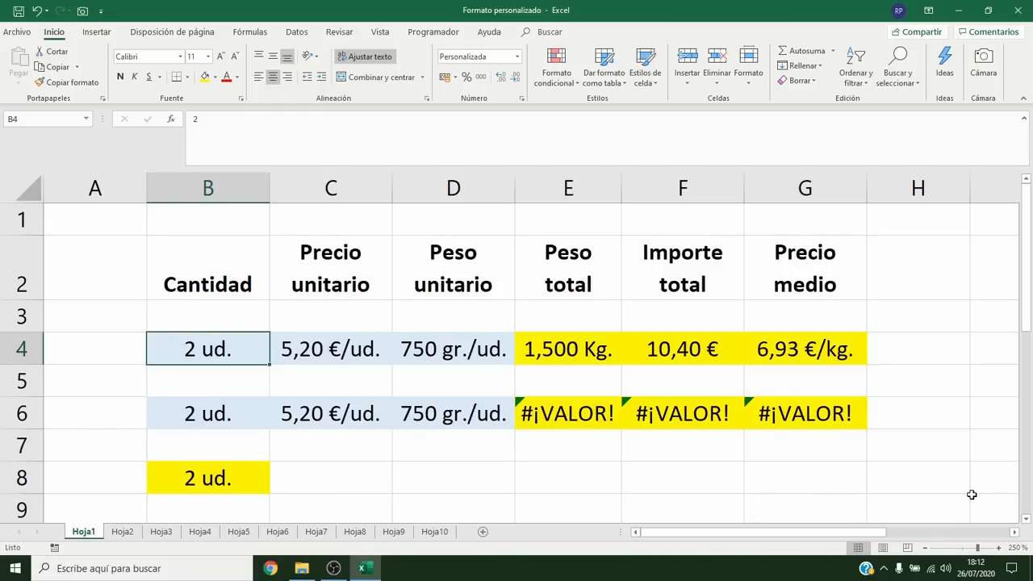
Examine the custom number format code behind B4 in the cell format settings, without changing it.
left_click(754, 84)
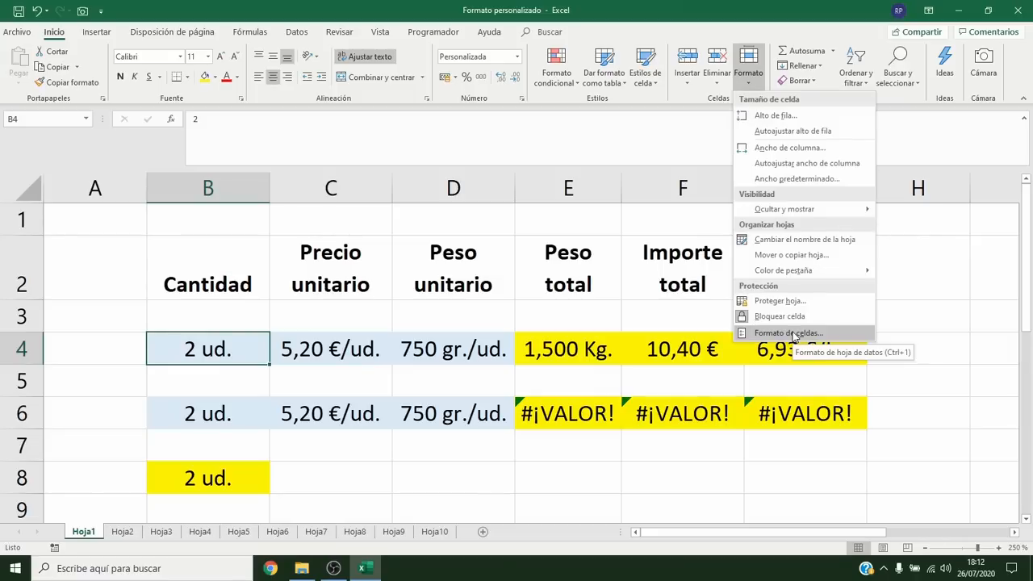
left_click(915, 470)
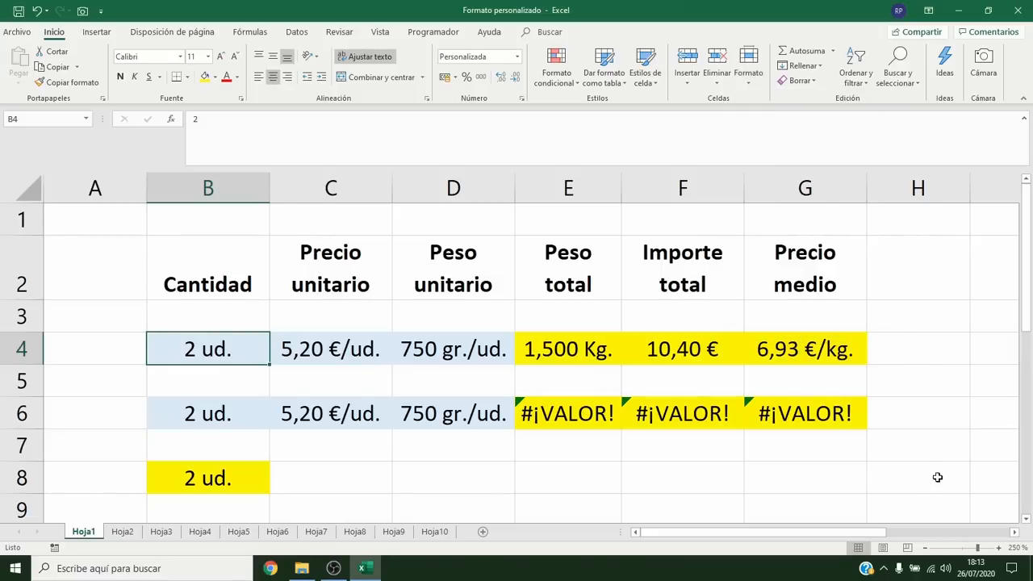
right_click(257, 342)
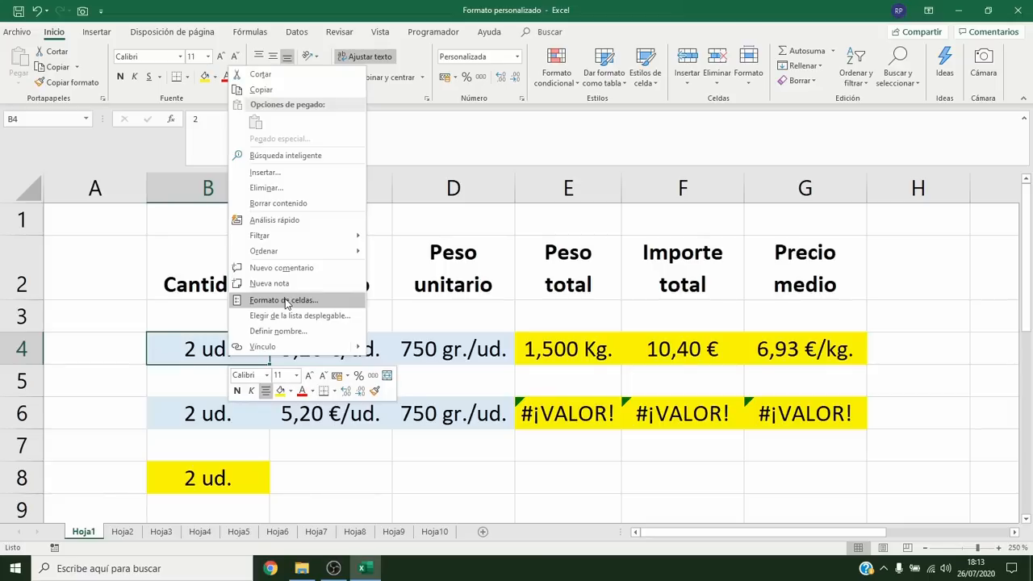
left_click(284, 300)
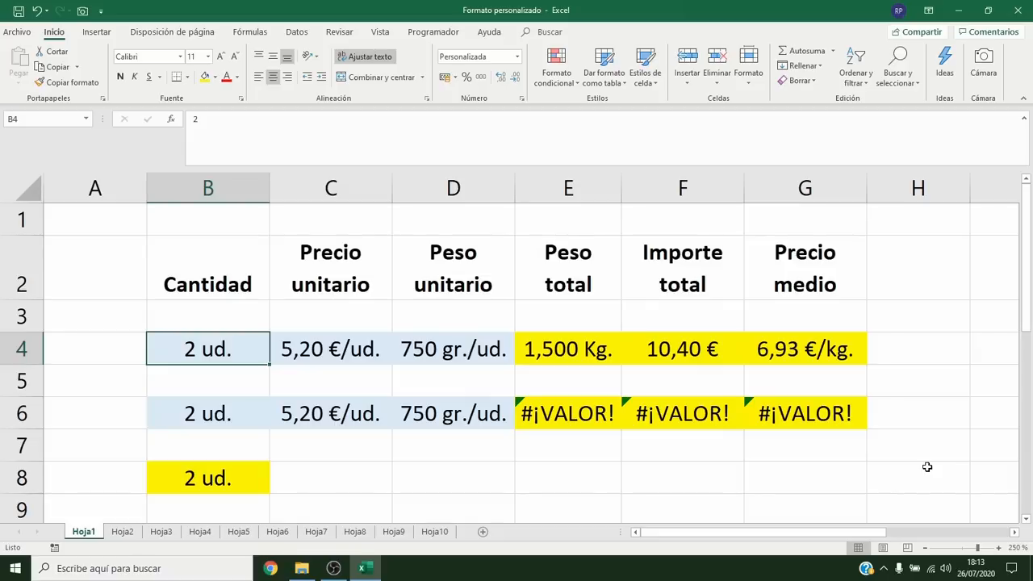
key("ctrl+1")
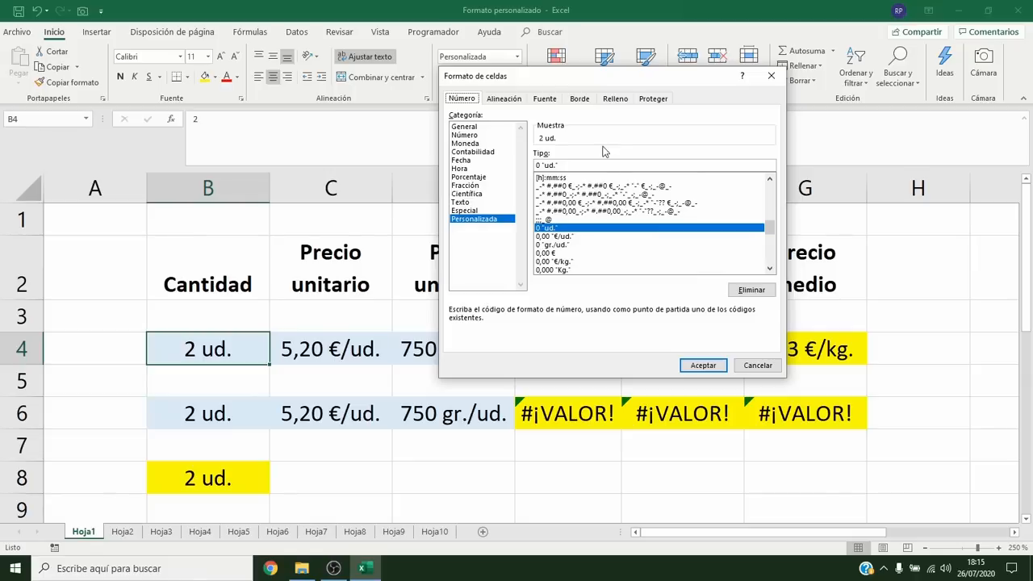
left_click(589, 164)
left_click_drag(589, 164, 533, 168)
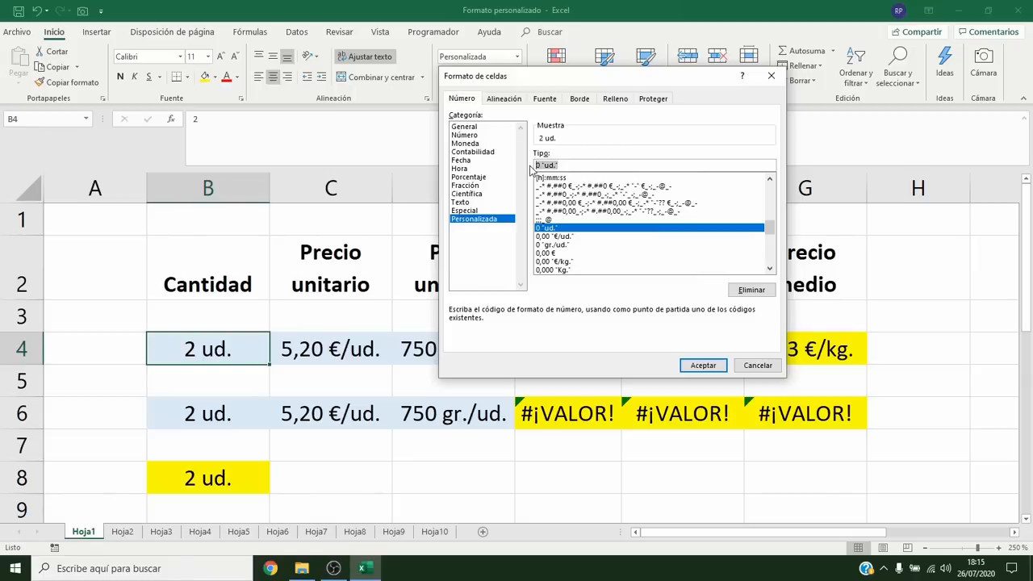
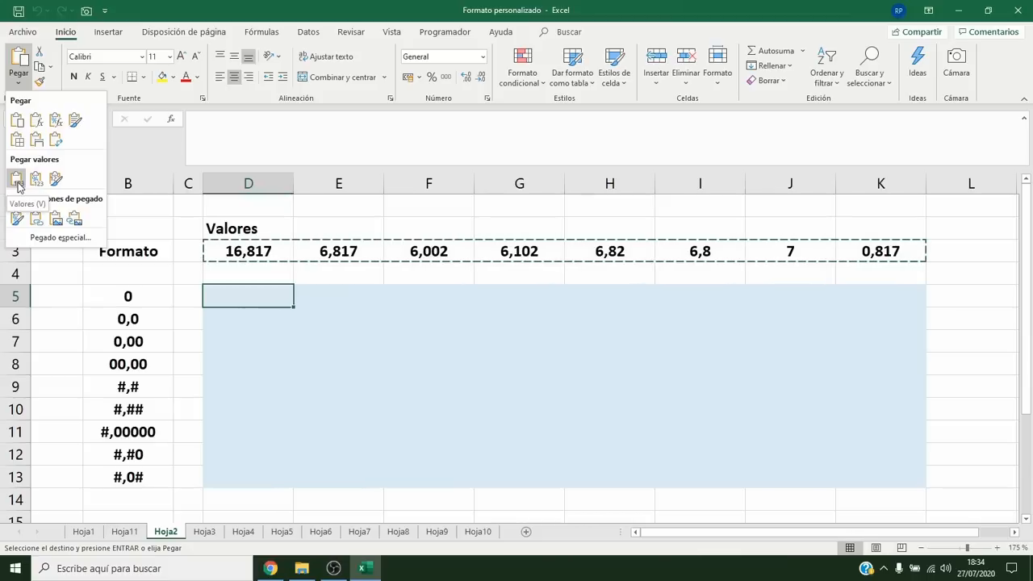
Paste only the values of D3:K3 into row 5 of Hoja2, starting at D5, and apply the custom number format 0.
left_click(17, 182)
key("Escape")
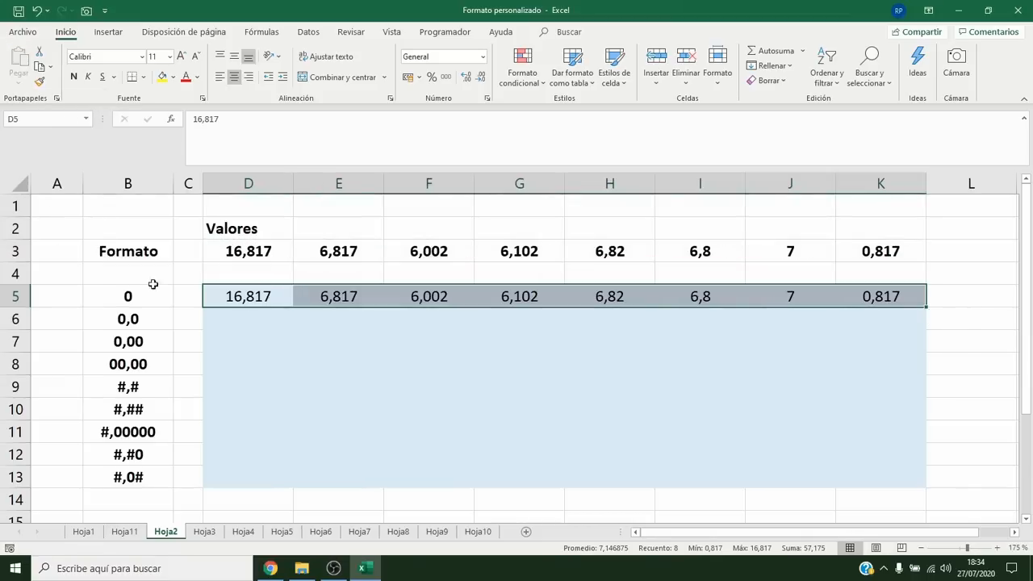
right_click(246, 297)
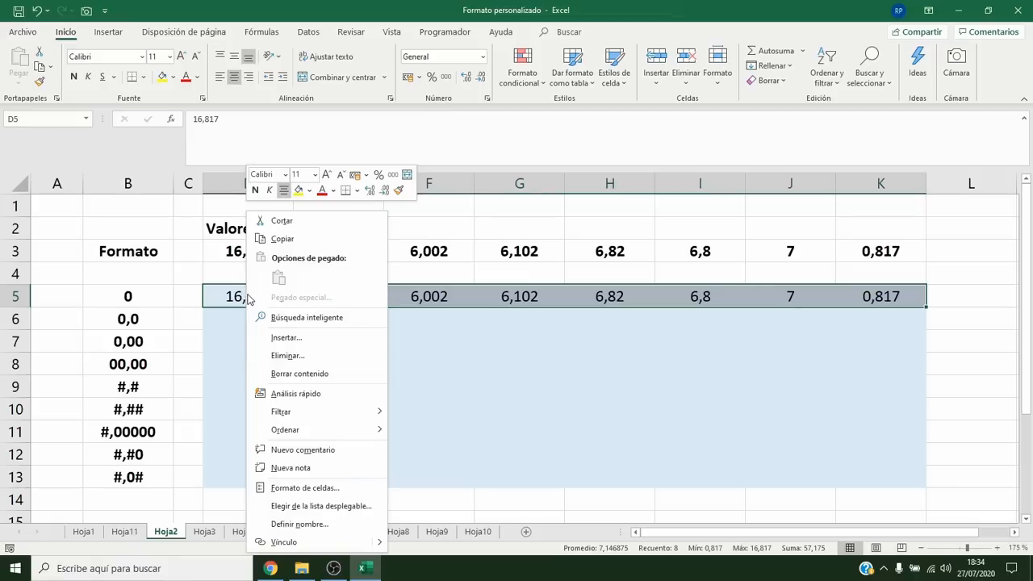
left_click(288, 488)
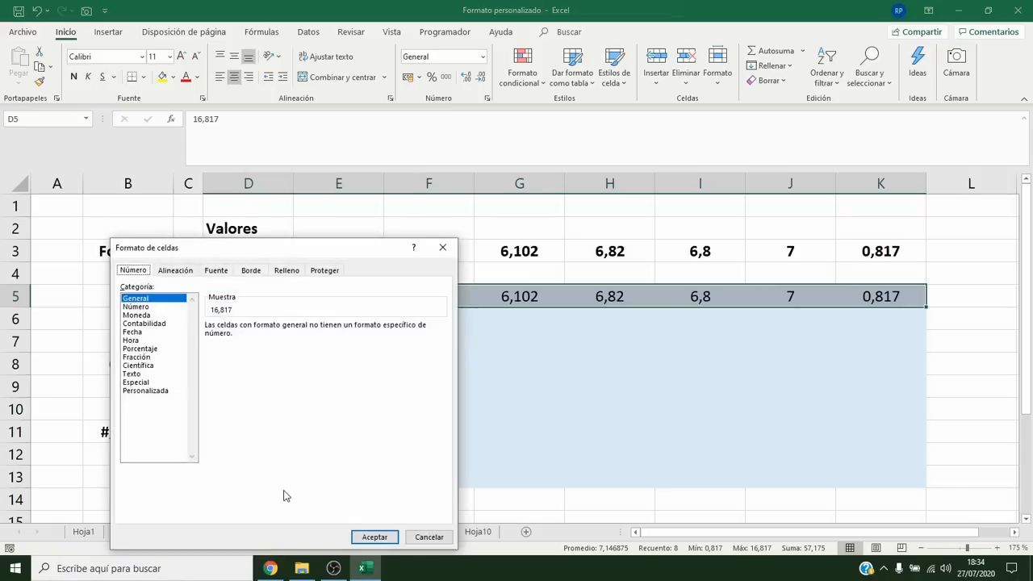
left_click(145, 389)
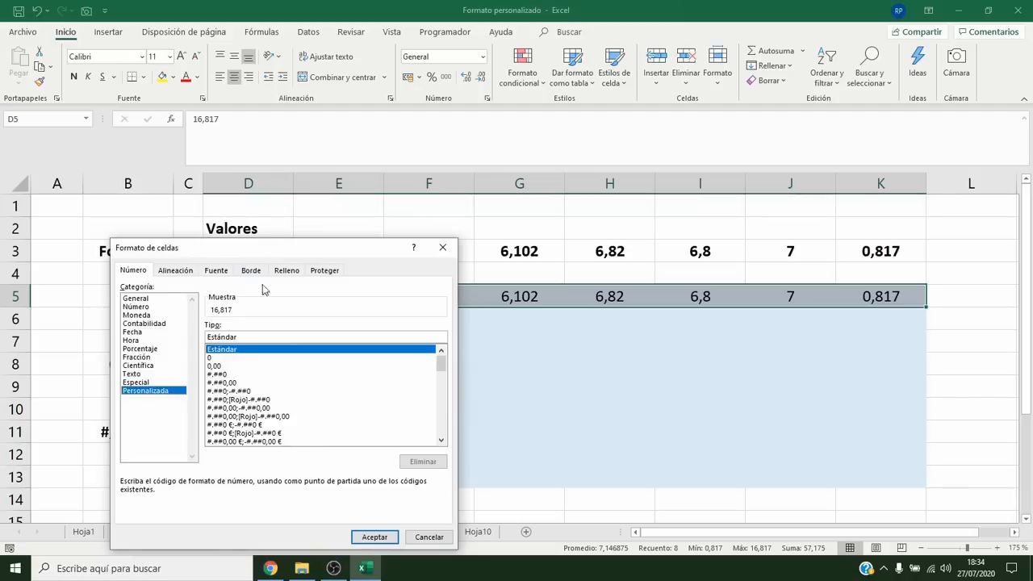
left_click_drag(269, 252, 328, 248)
left_click_drag(298, 336, 234, 334)
type("0")
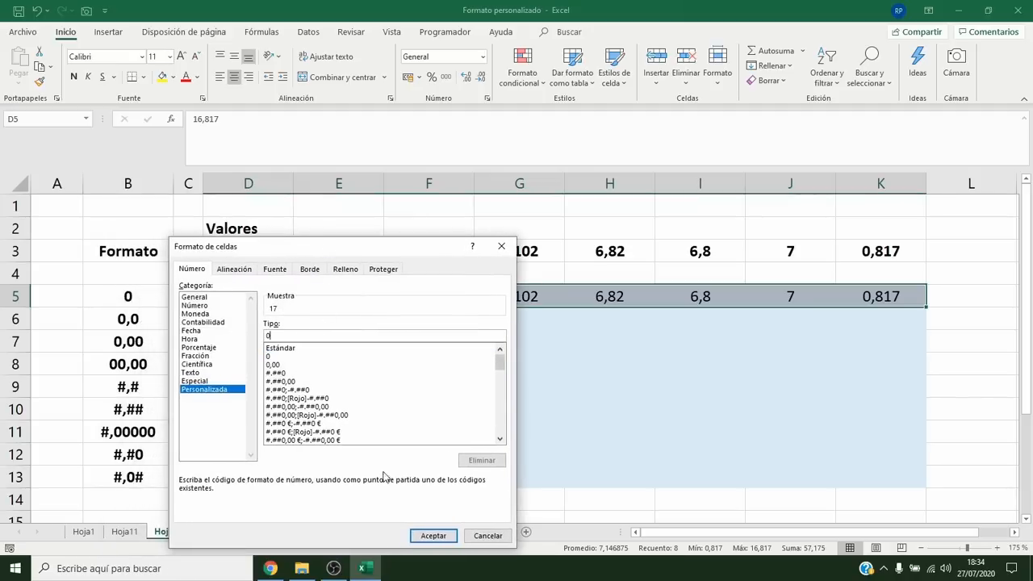
left_click(433, 536)
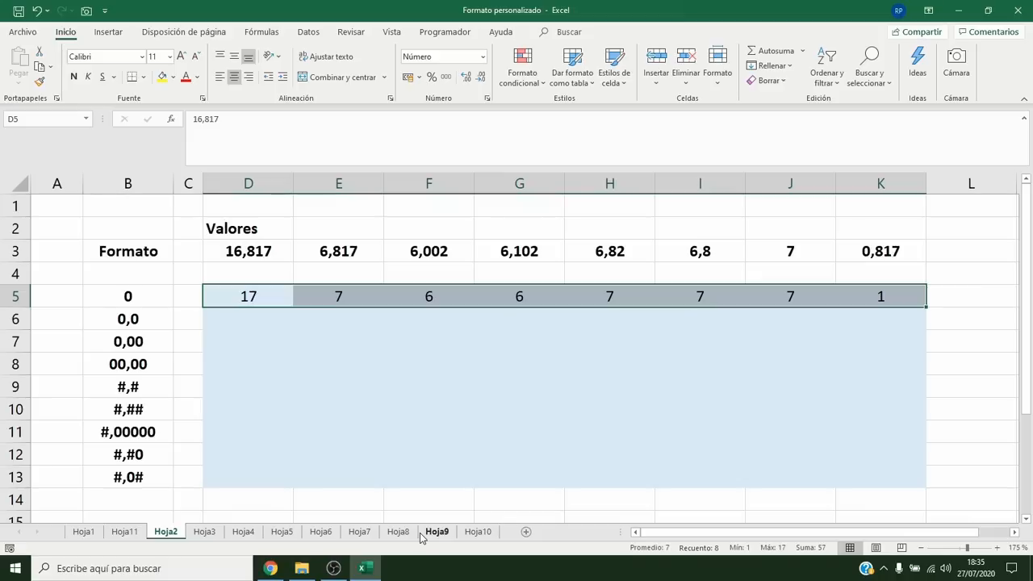
Examine the stored value of D5 in edit mode and leave the cell unedited.
left_click(264, 300)
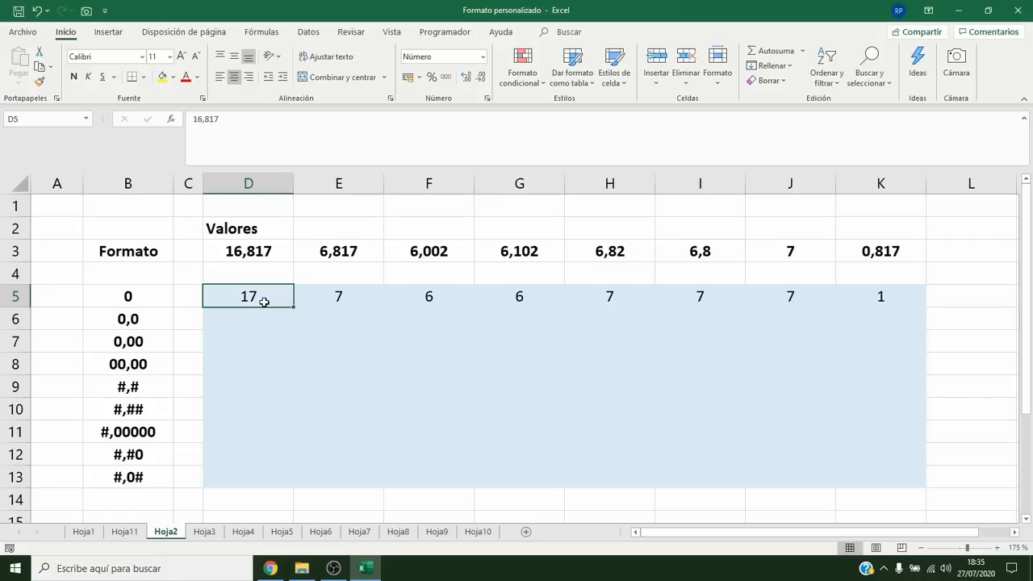
double_click(264, 301)
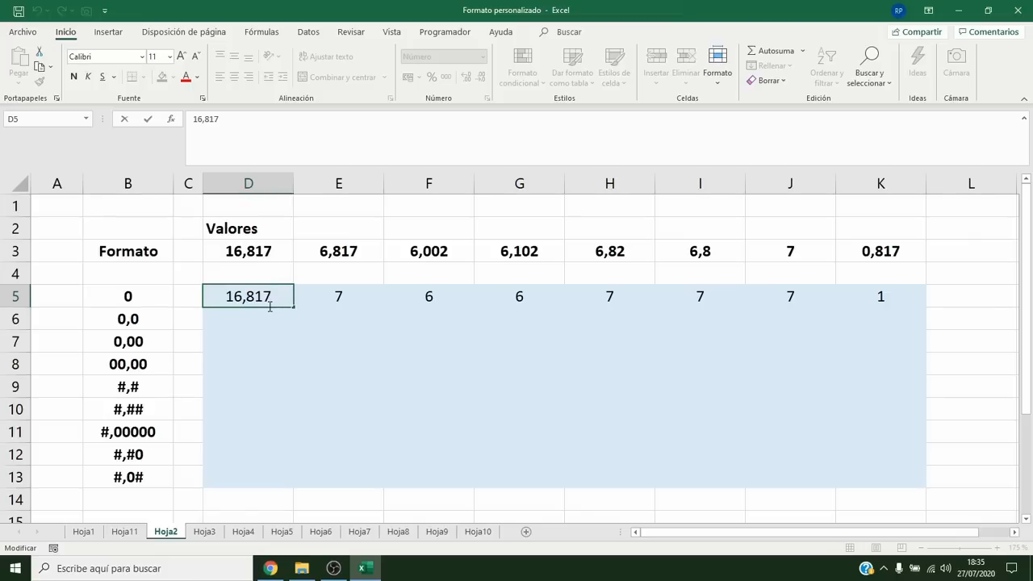
key("Escape")
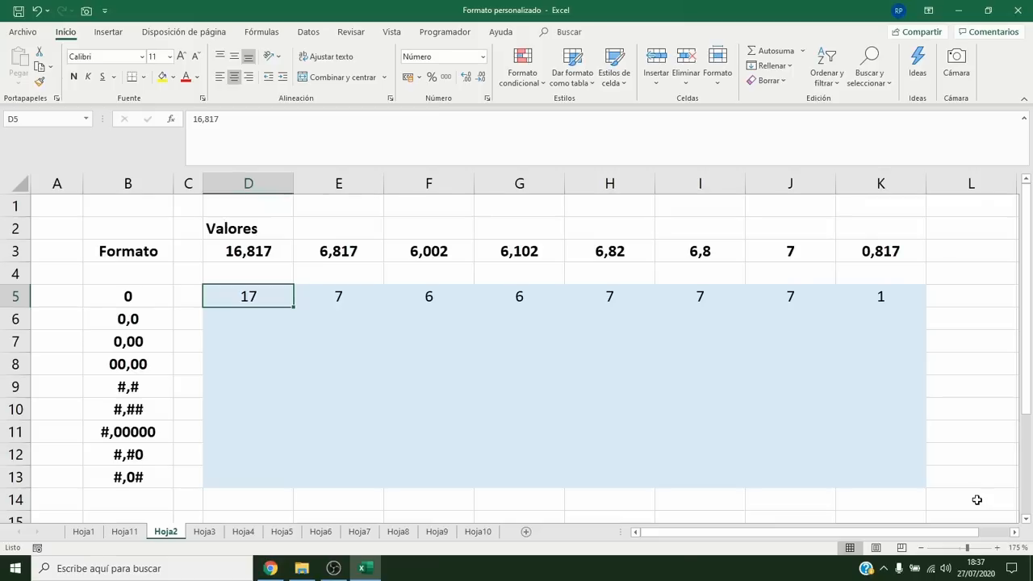
Copy D3:K3 and paste only the values into row 6, starting at D6.
left_click_drag(282, 257, 847, 251)
key("ctrl+c")
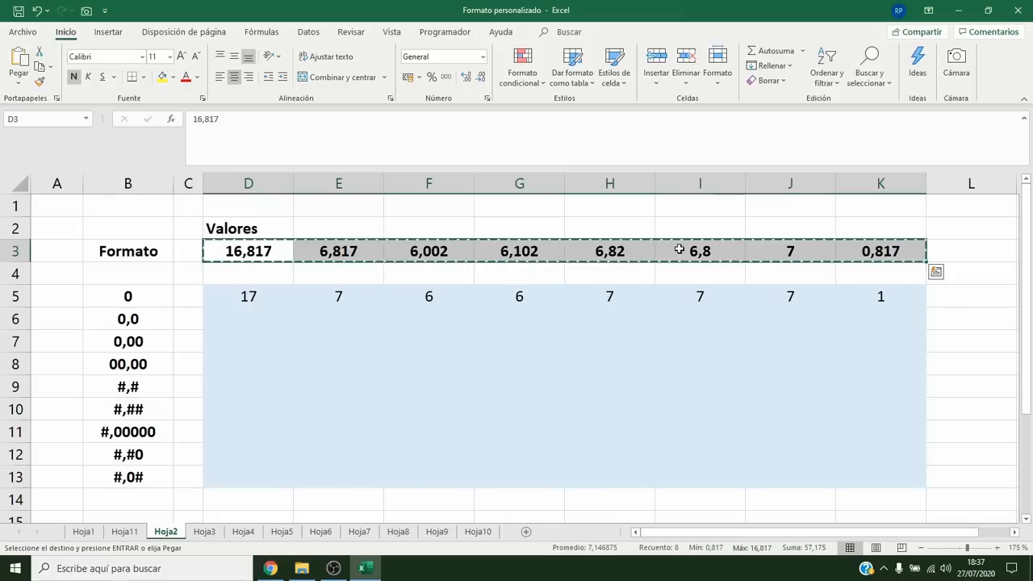
left_click(277, 316)
left_click(18, 83)
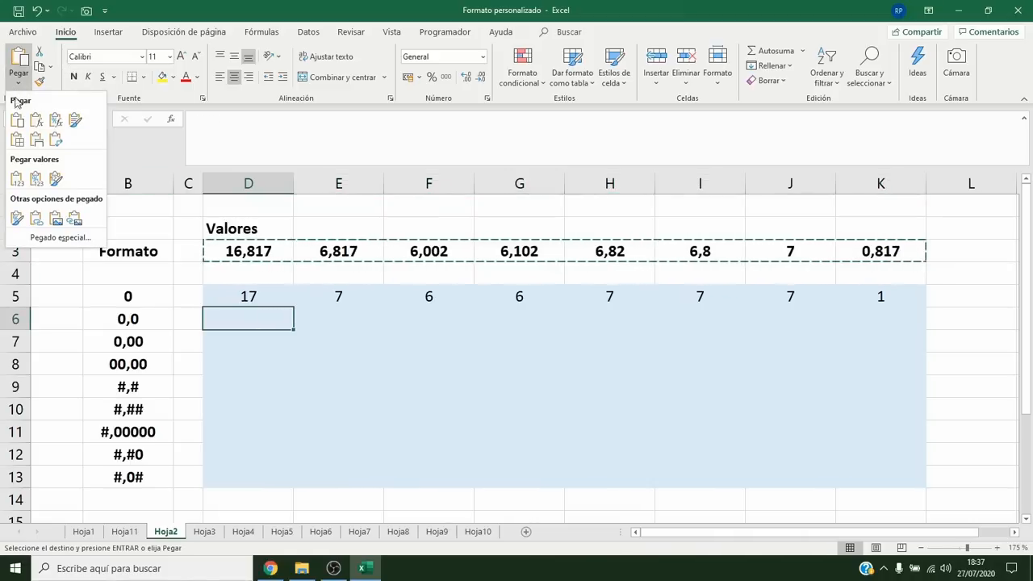
left_click(17, 183)
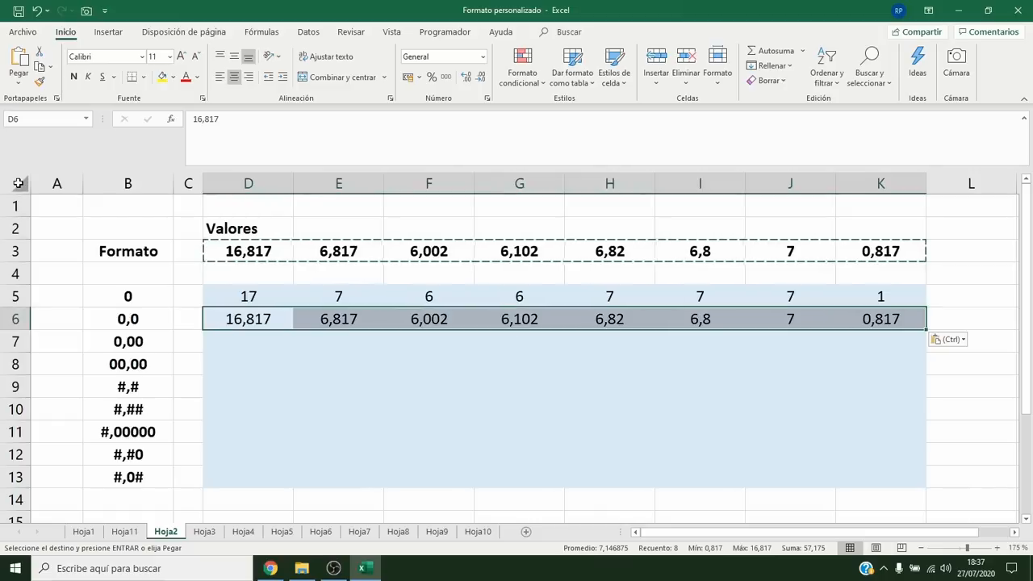
key("Escape")
key("Escape")
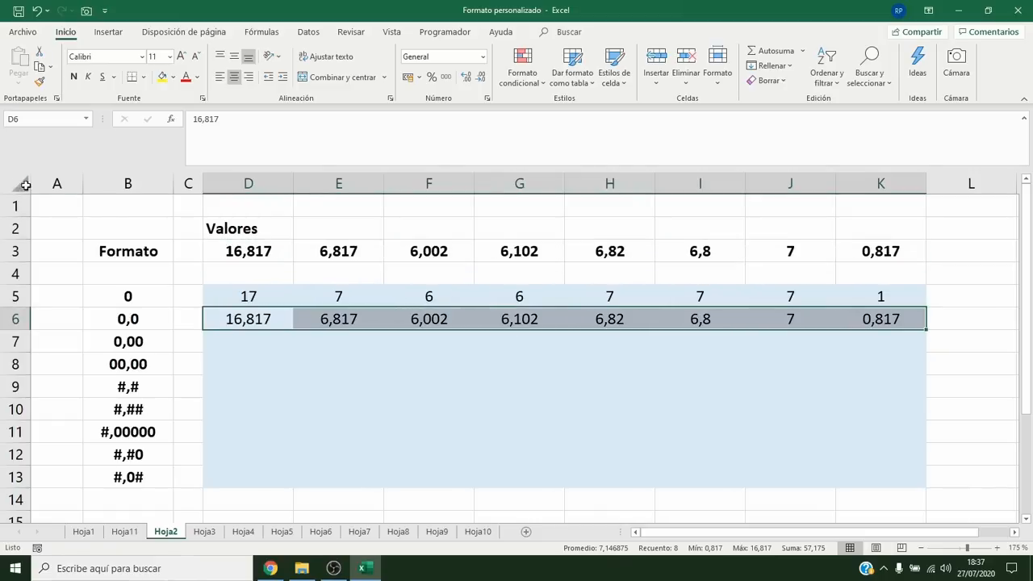
Apply the custom number format 0,0 to the values in D6:K6.
right_click(218, 311)
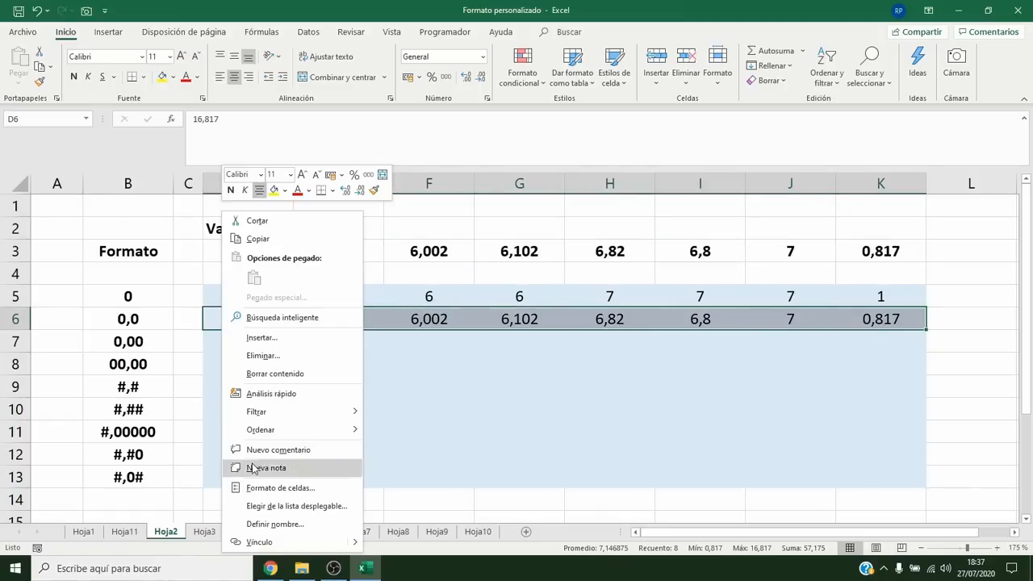
left_click(253, 489)
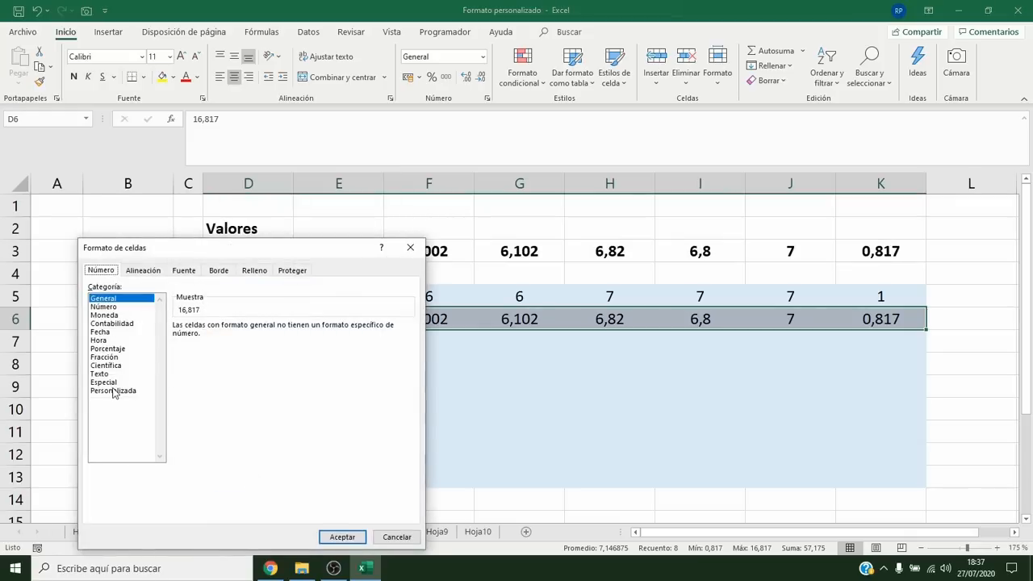
left_click(114, 392)
left_click_drag(220, 339, 161, 340)
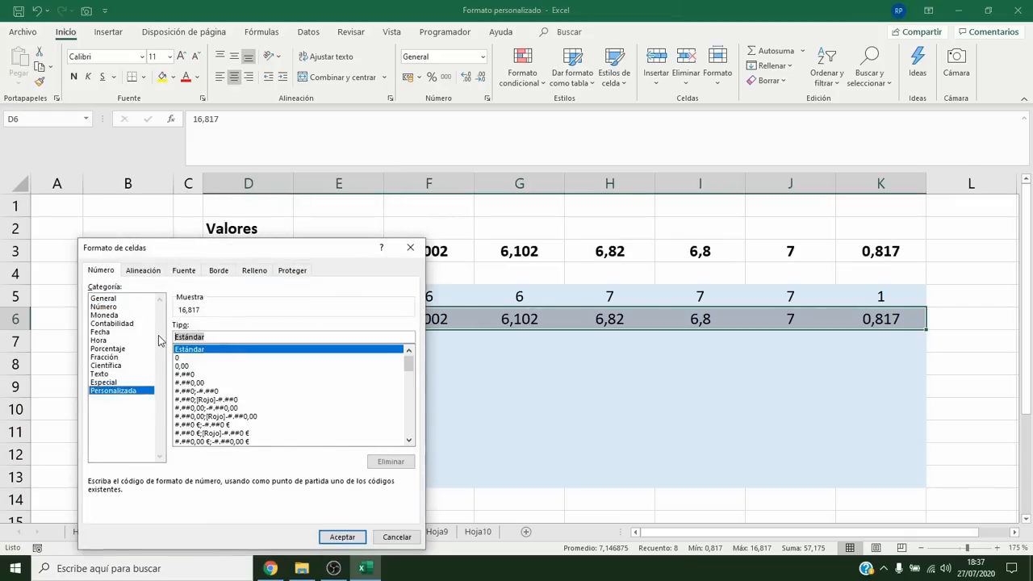
type("0,0")
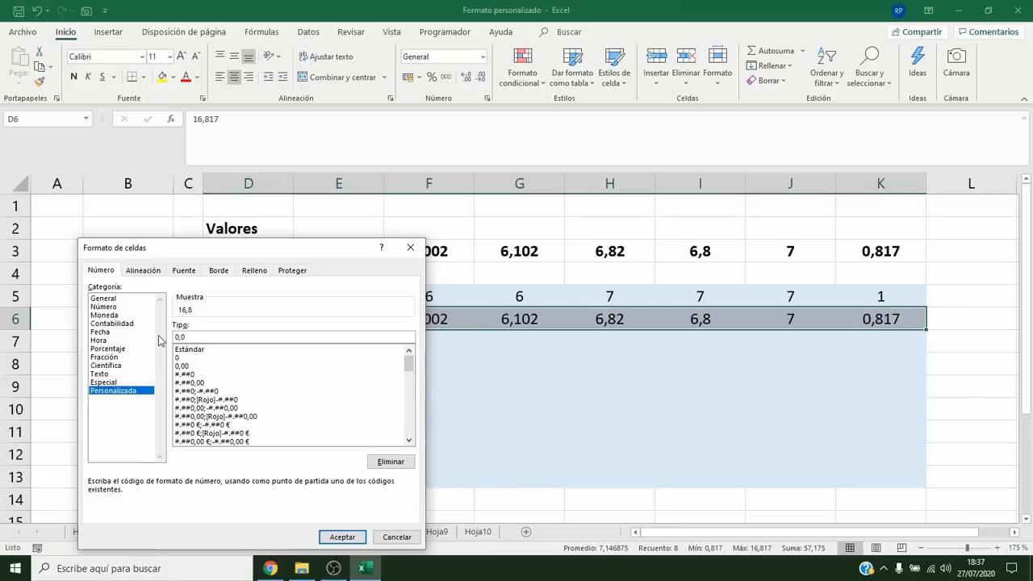
left_click(343, 537)
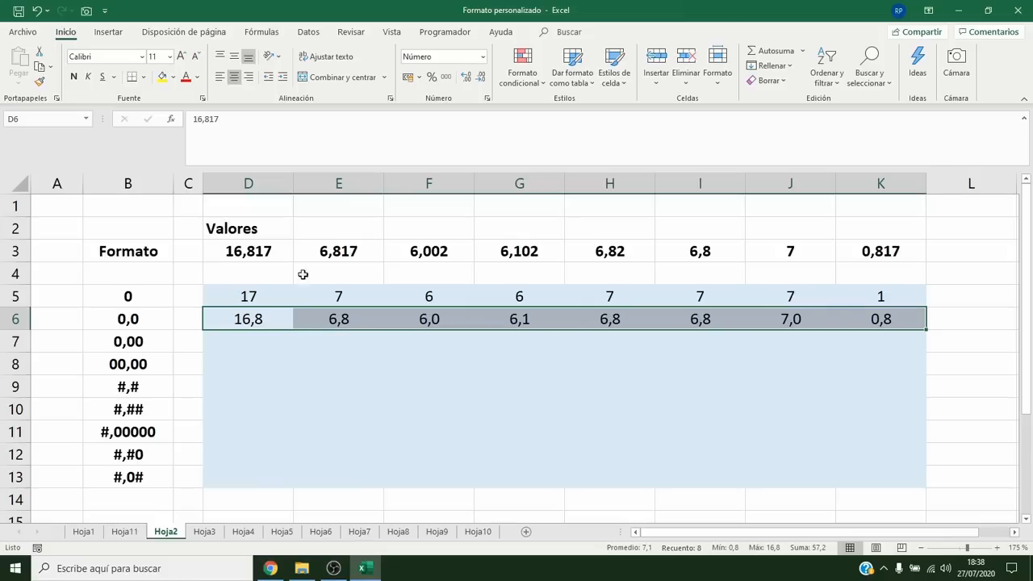
Copy D3:K3 and paste only the values into row 7, starting at D7.
left_click_drag(279, 251, 855, 253)
key("ctrl+c")
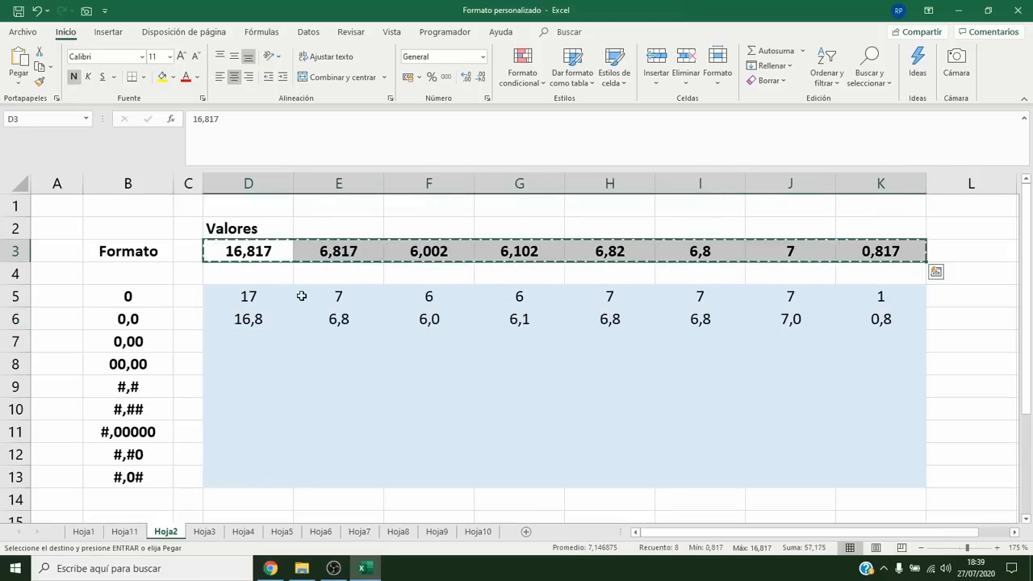
left_click(251, 336)
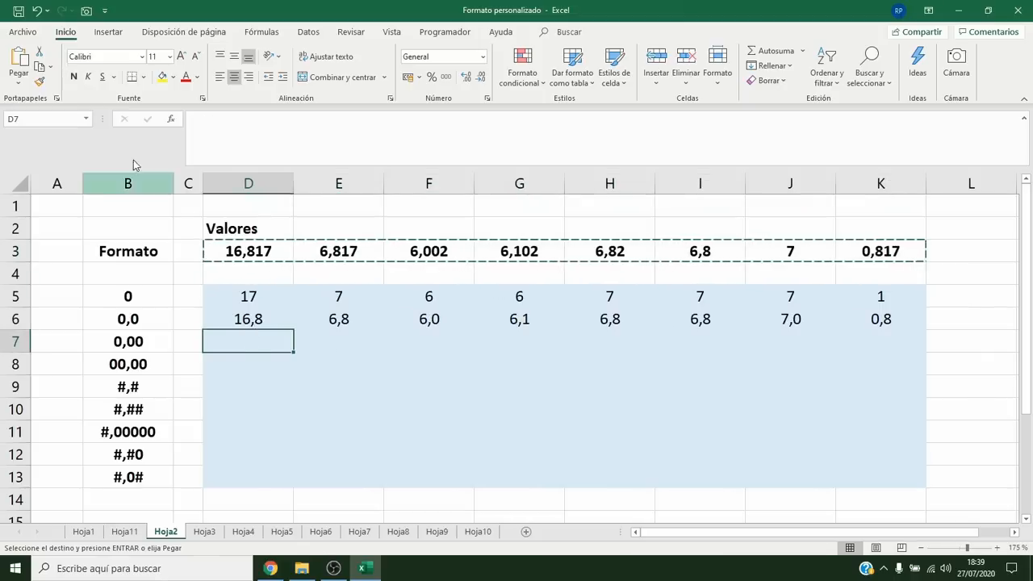
left_click(27, 84)
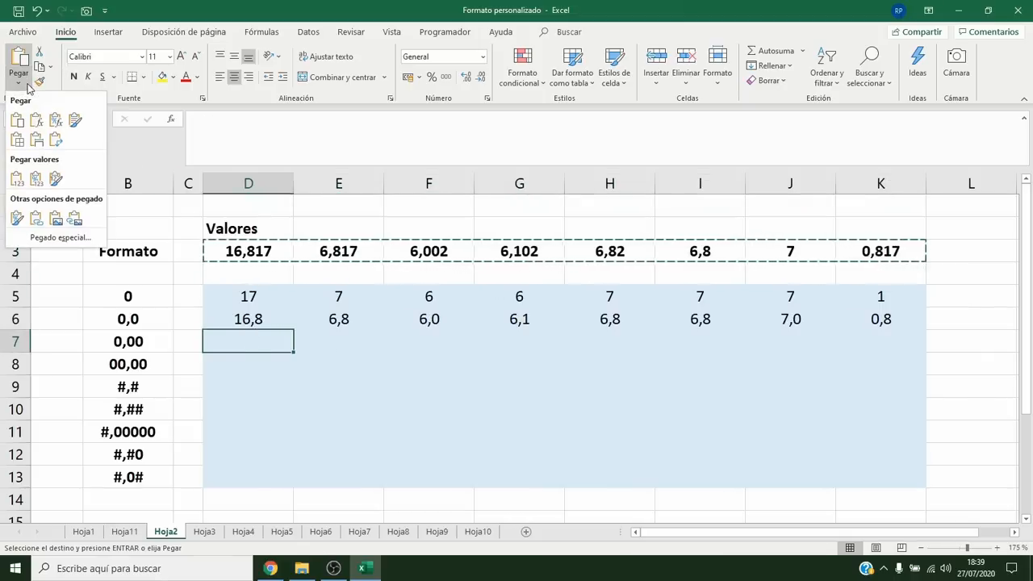
left_click(18, 178)
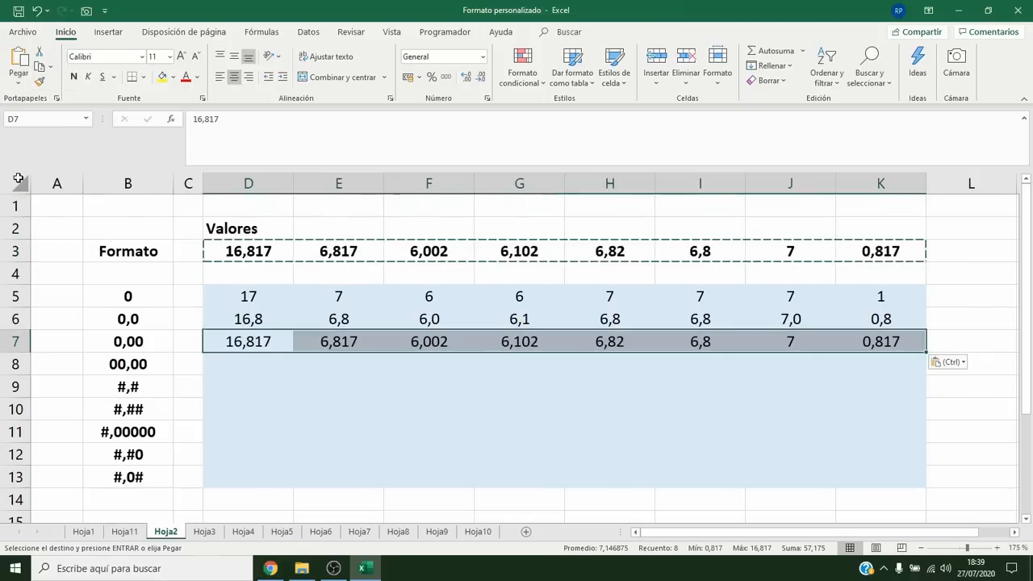
Apply the custom number format 0,00 to the values in D7:K7.
right_click(263, 346)
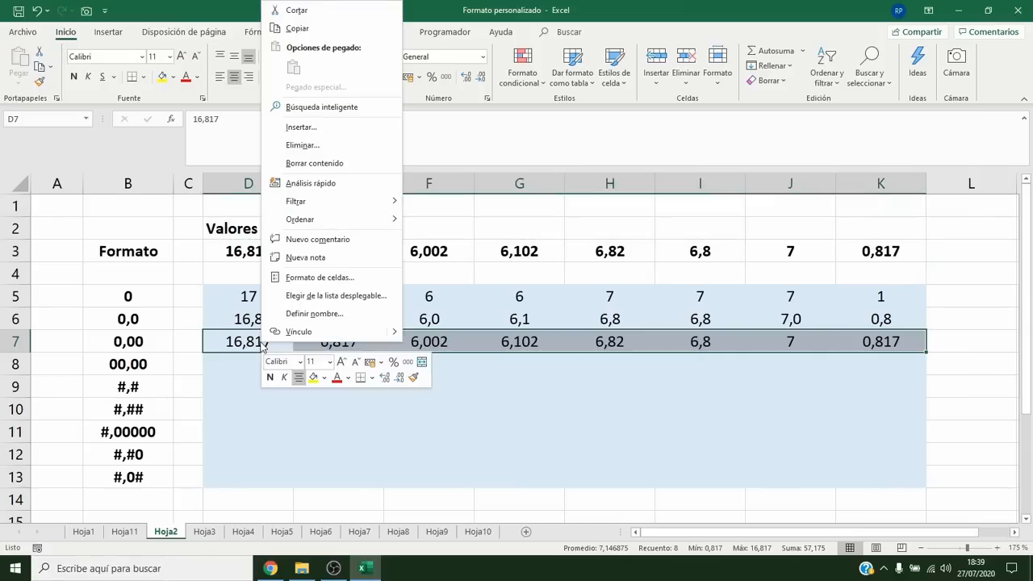
left_click(303, 278)
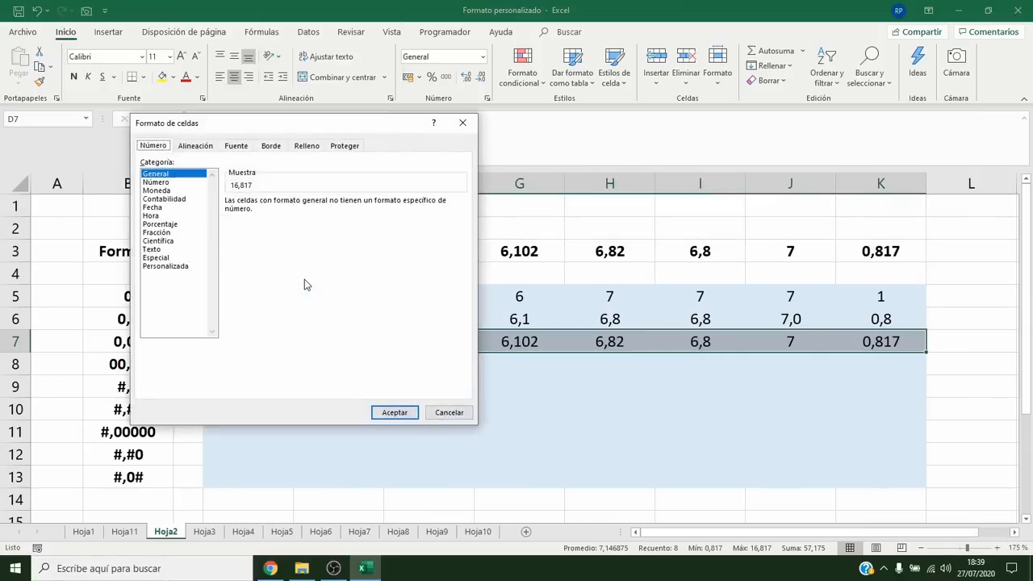
left_click(161, 267)
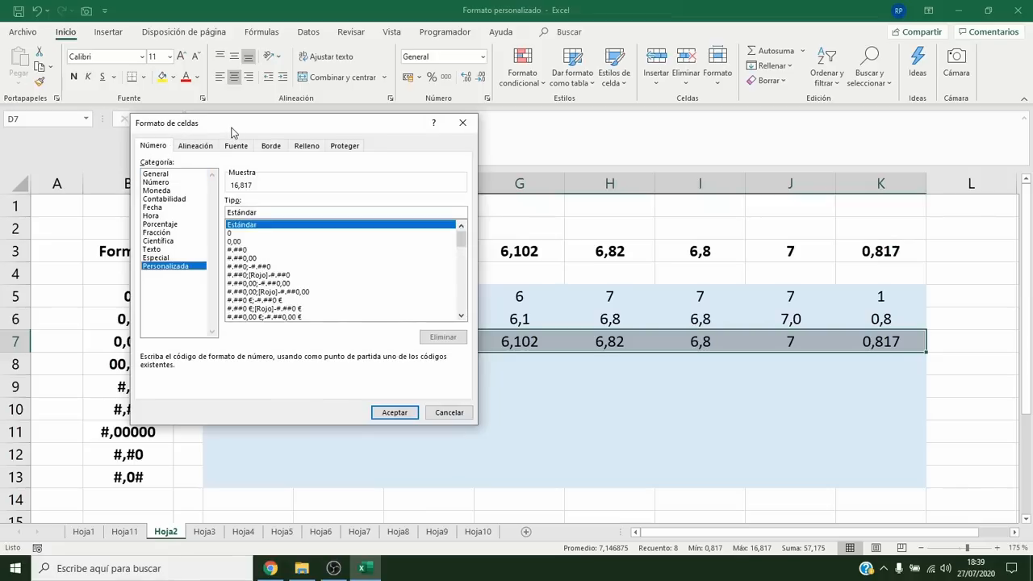
left_click_drag(232, 132, 256, 131)
left_click_drag(284, 212, 248, 214)
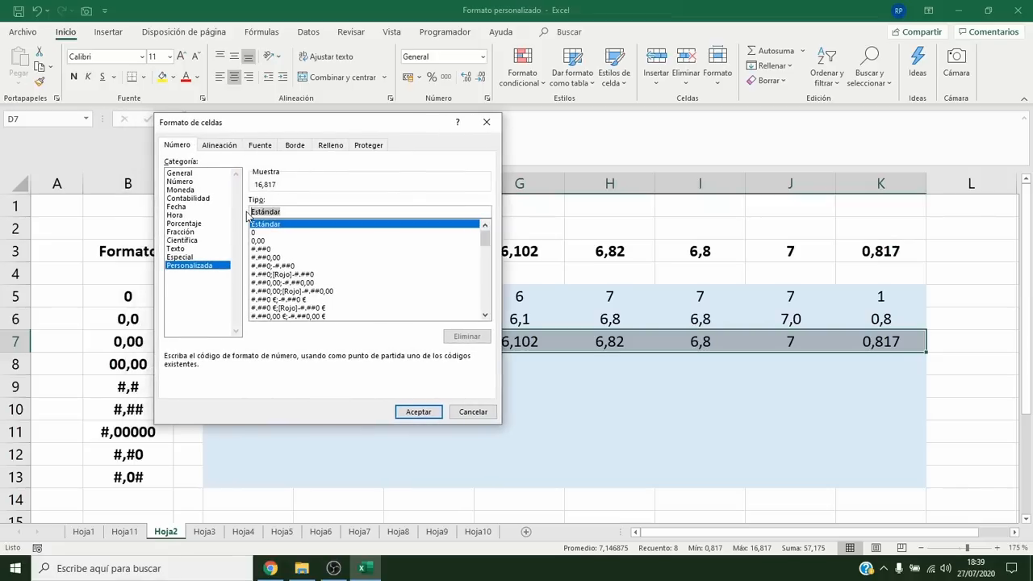
type("0,00")
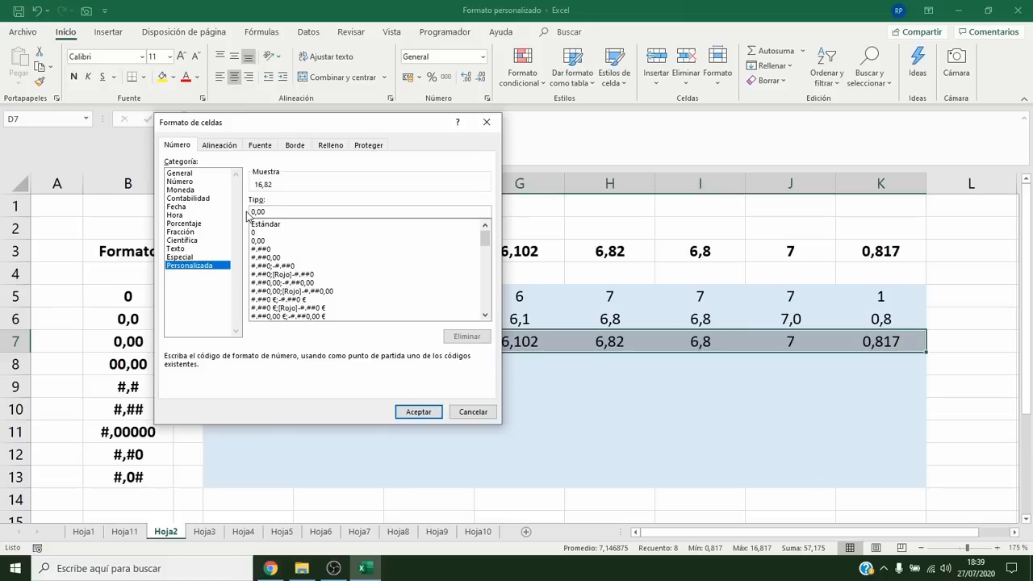
left_click(434, 417)
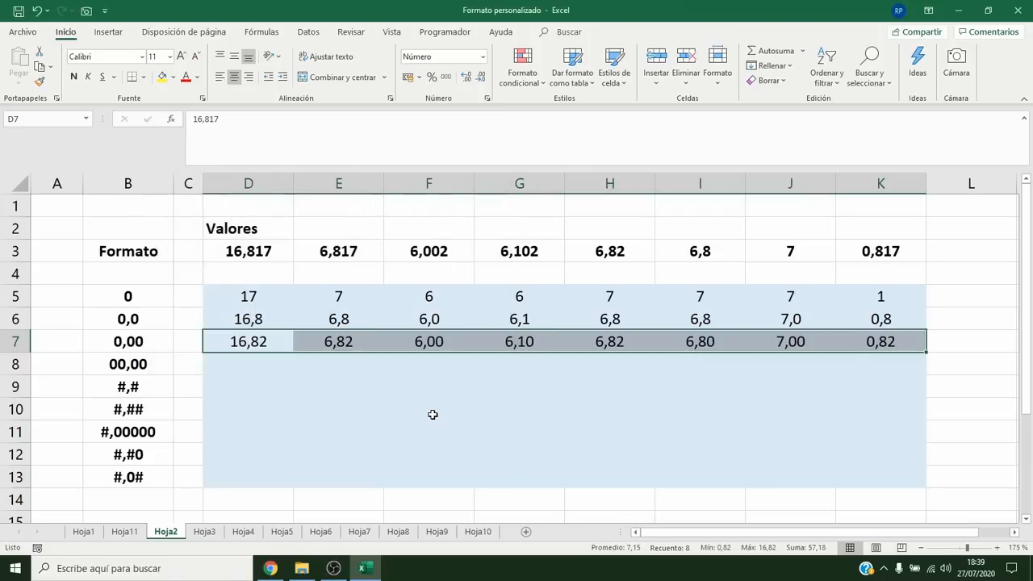
Copy D3:K3 and paste only the values into row 8, starting at D8.
left_click_drag(275, 252, 844, 257)
key("ctrl+c")
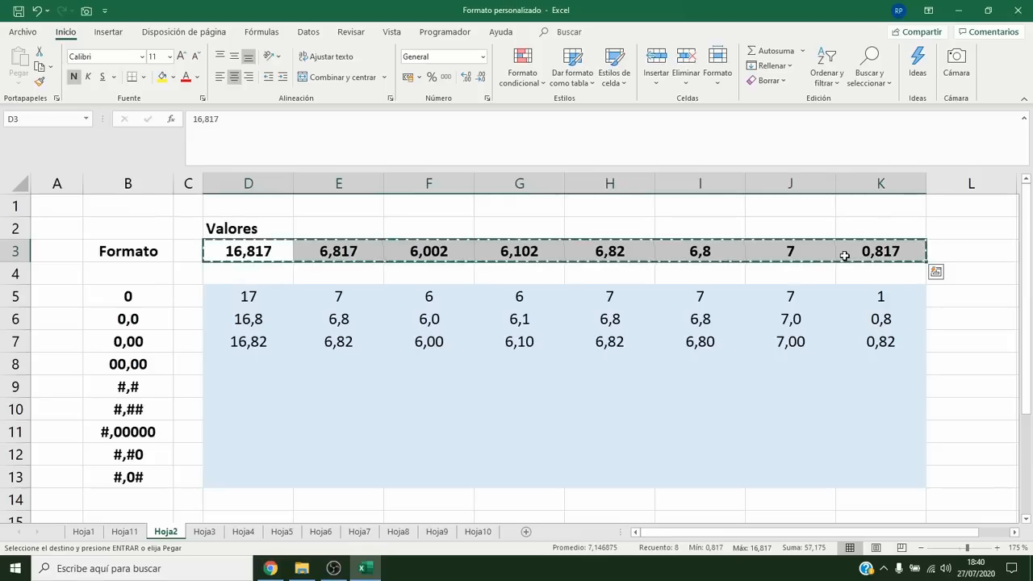
left_click(246, 367)
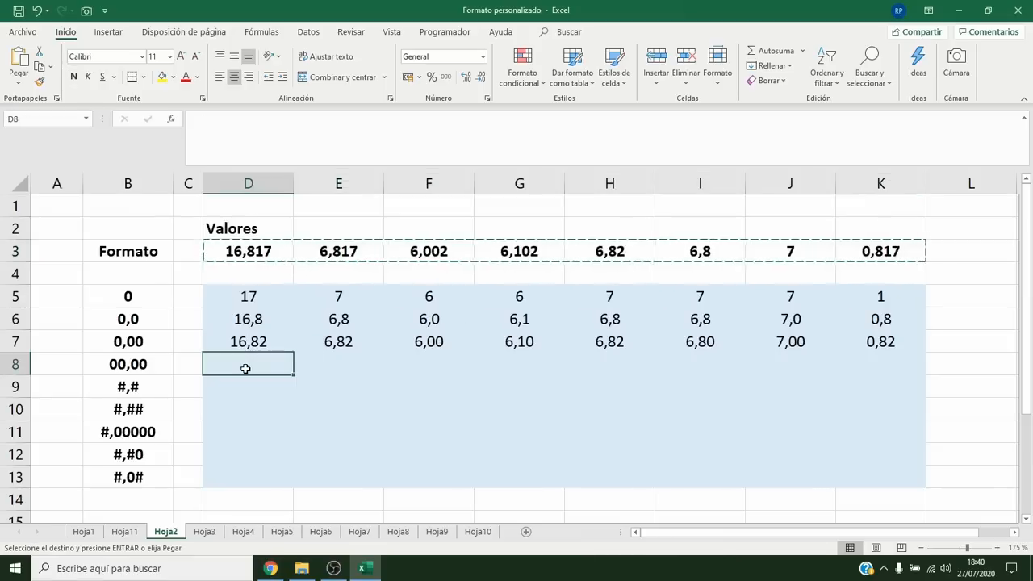
left_click(18, 79)
left_click(17, 179)
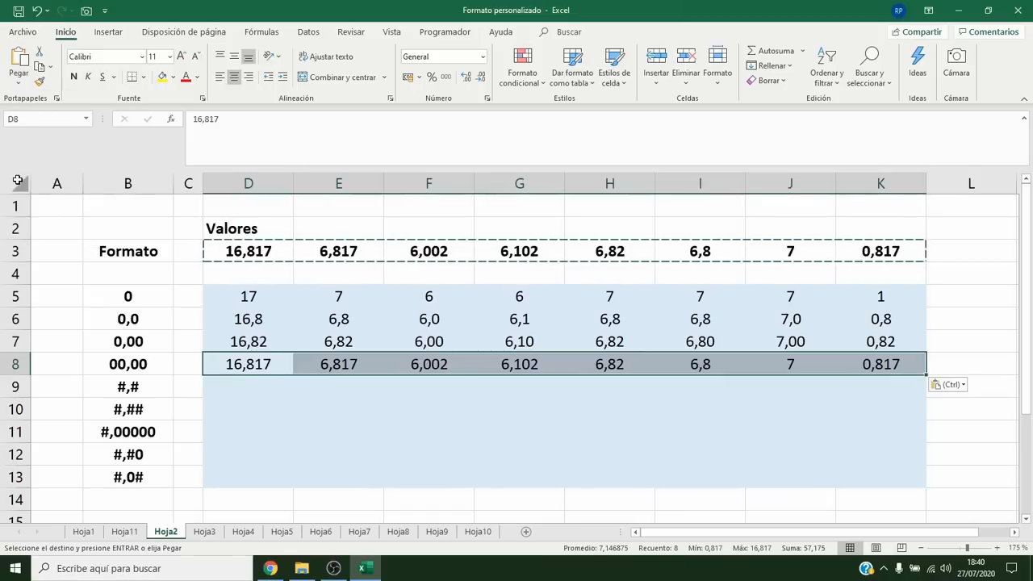
key("Escape")
Apply the custom number format 00,00 to the values in D8:K8.
right_click(231, 368)
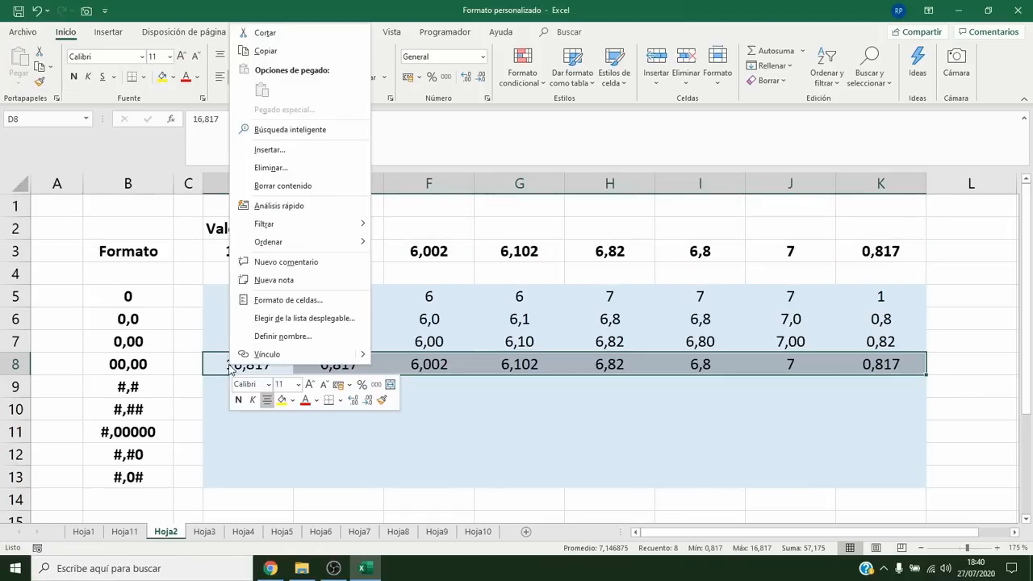
left_click(292, 301)
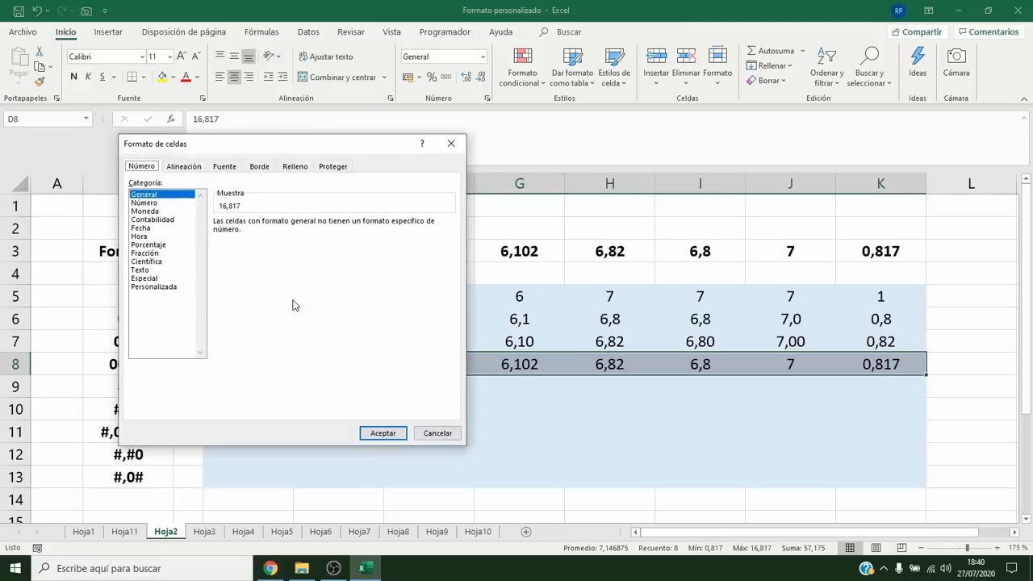
left_click(172, 290)
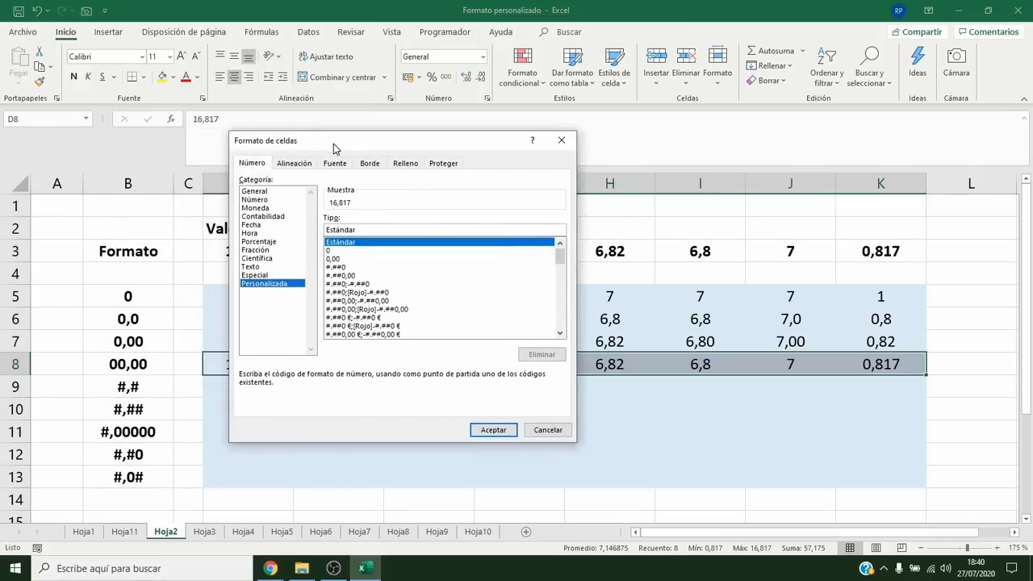
left_click_drag(223, 147, 334, 143)
left_click_drag(378, 231, 313, 233)
type("00,00")
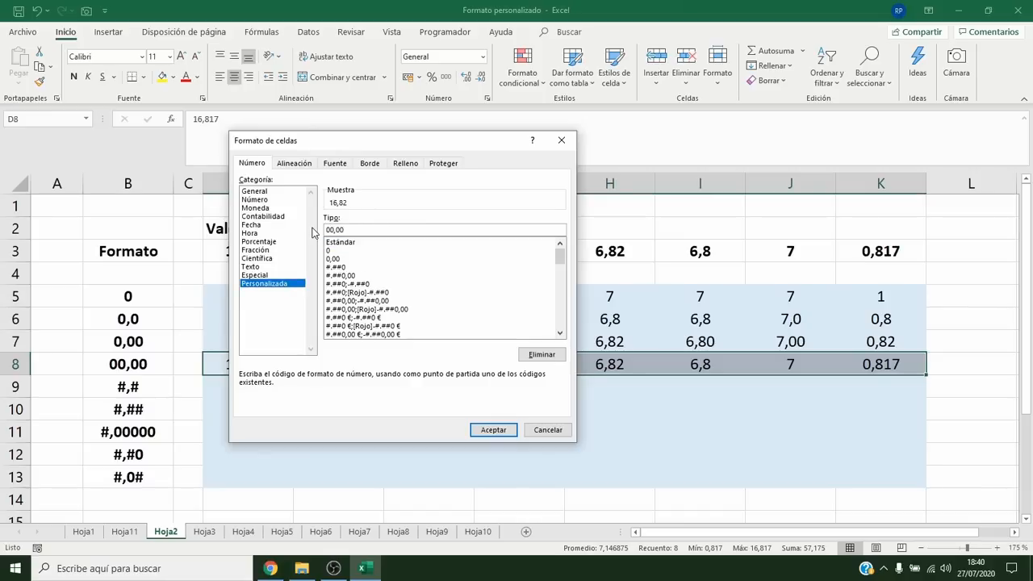
left_click(491, 431)
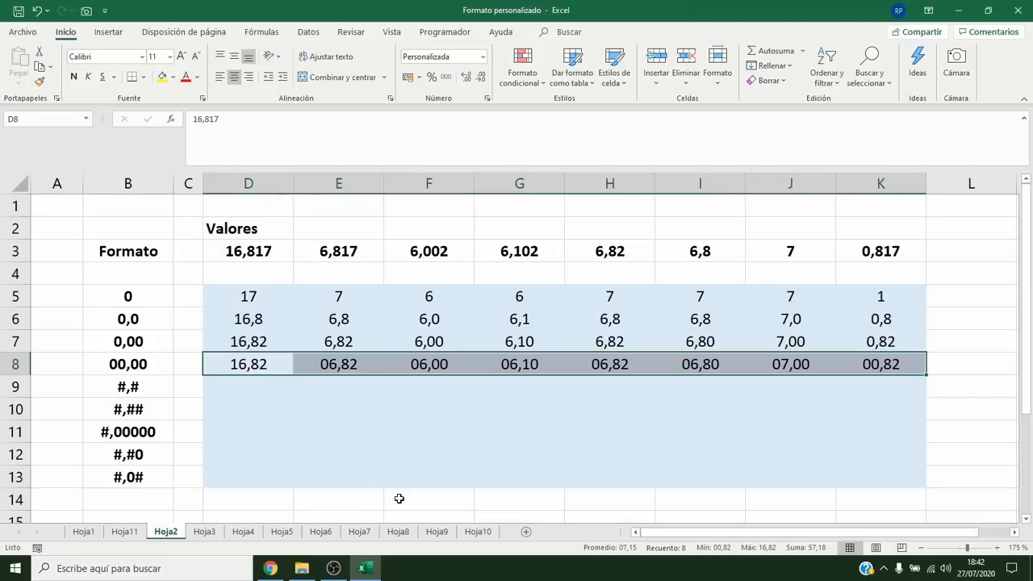
Copy D3:K3 and paste only the values into row 9, starting at D9.
left_click_drag(280, 253, 851, 252)
key("ctrl+c")
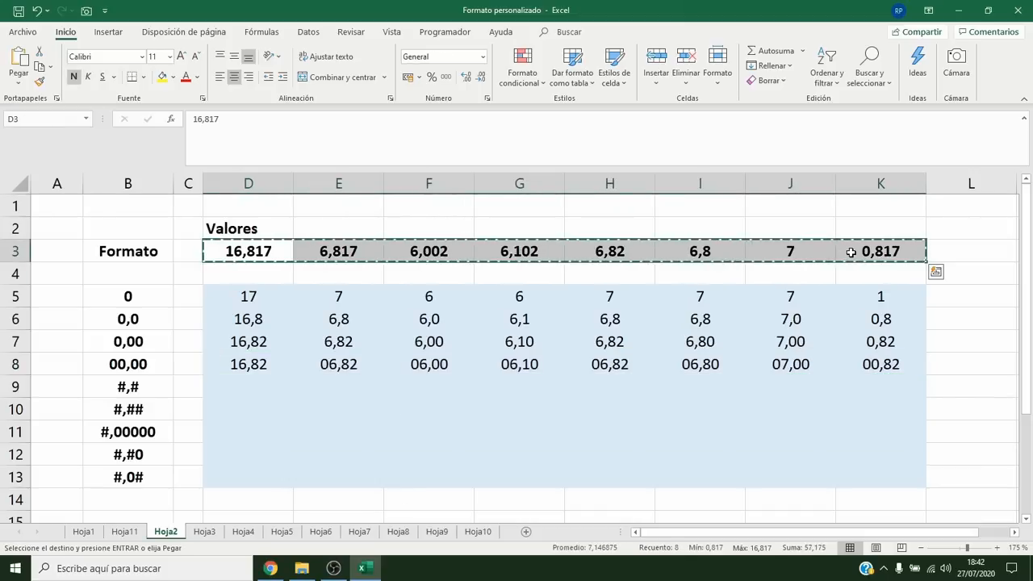
left_click(264, 379)
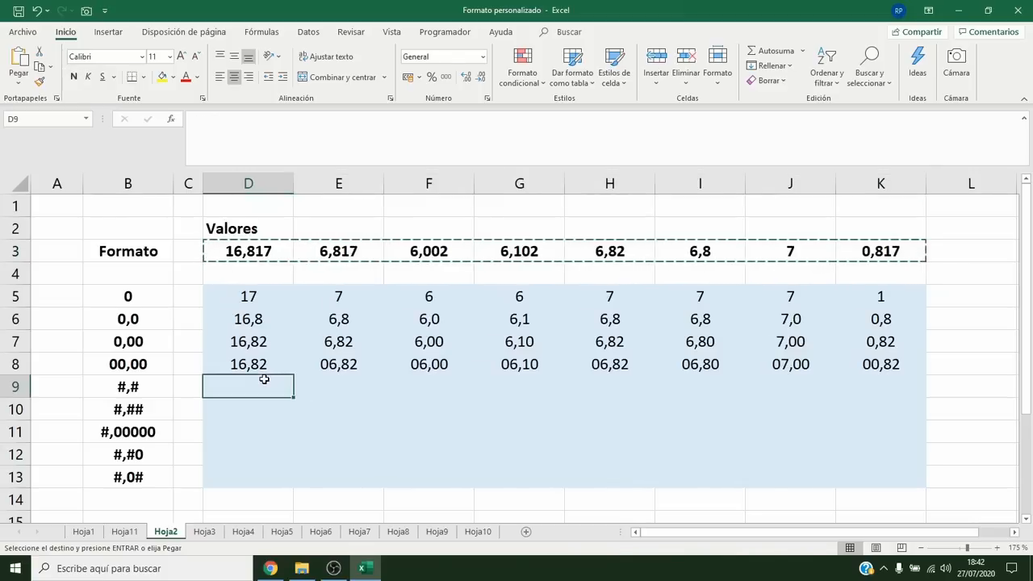
left_click(19, 80)
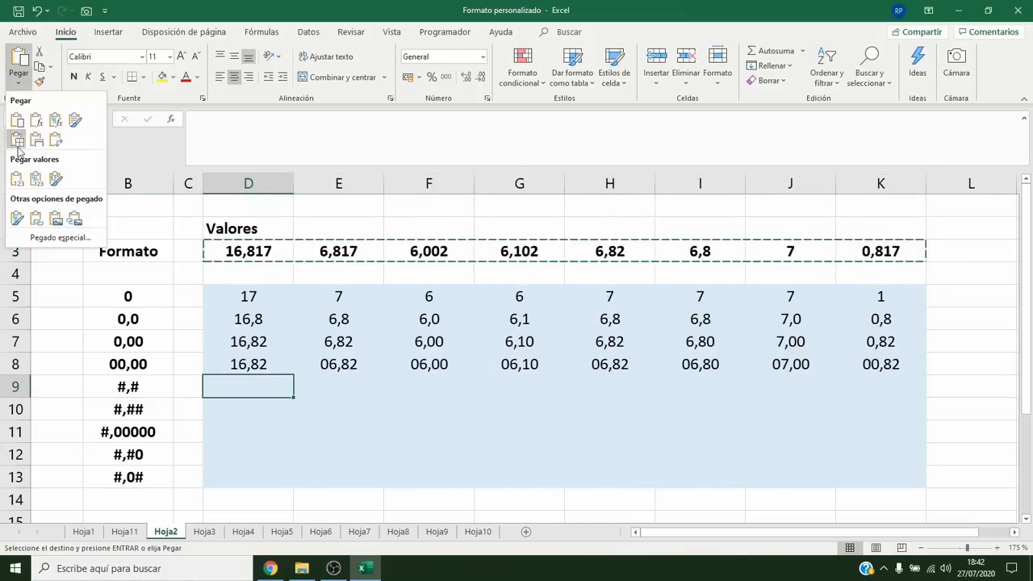
left_click(17, 178)
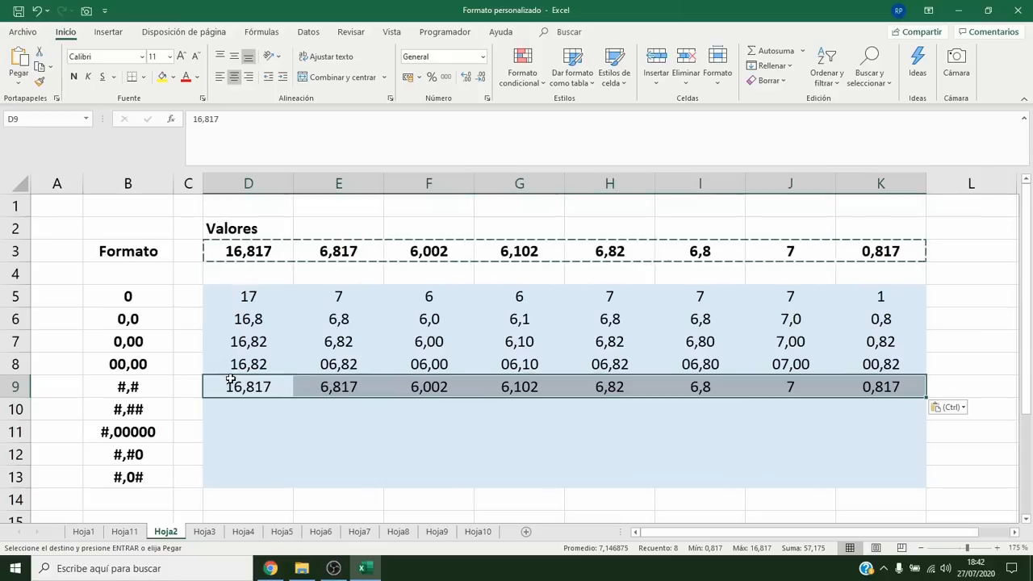
key("Escape")
Apply the custom number format #,# to the values in D9:K9.
right_click(230, 386)
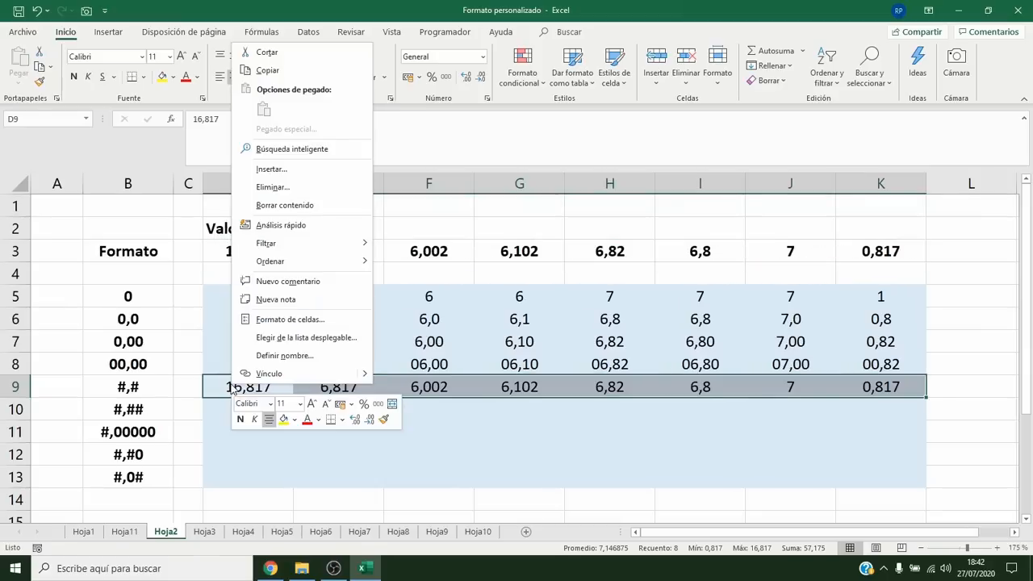
left_click(280, 316)
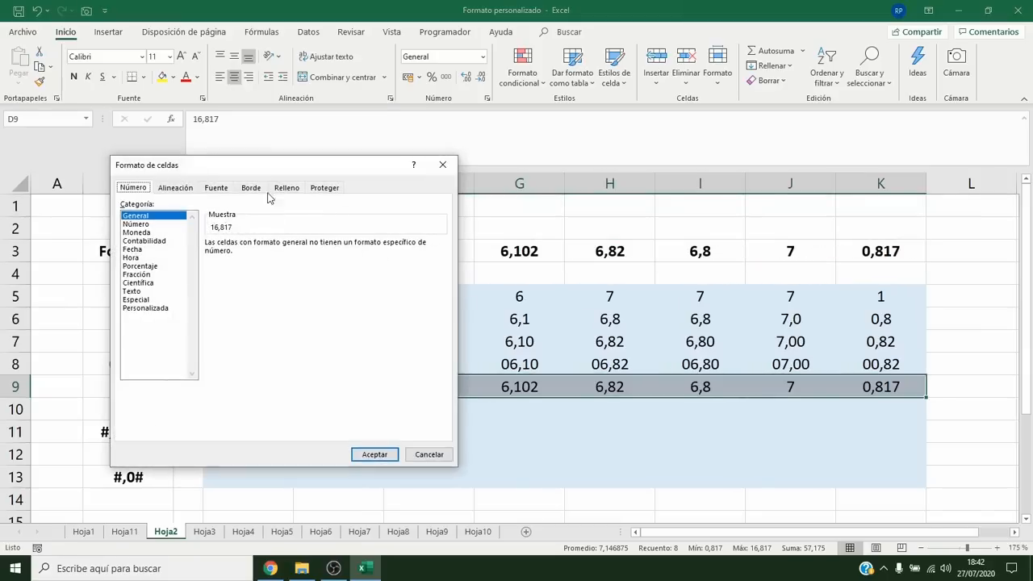
left_click_drag(258, 171, 410, 169)
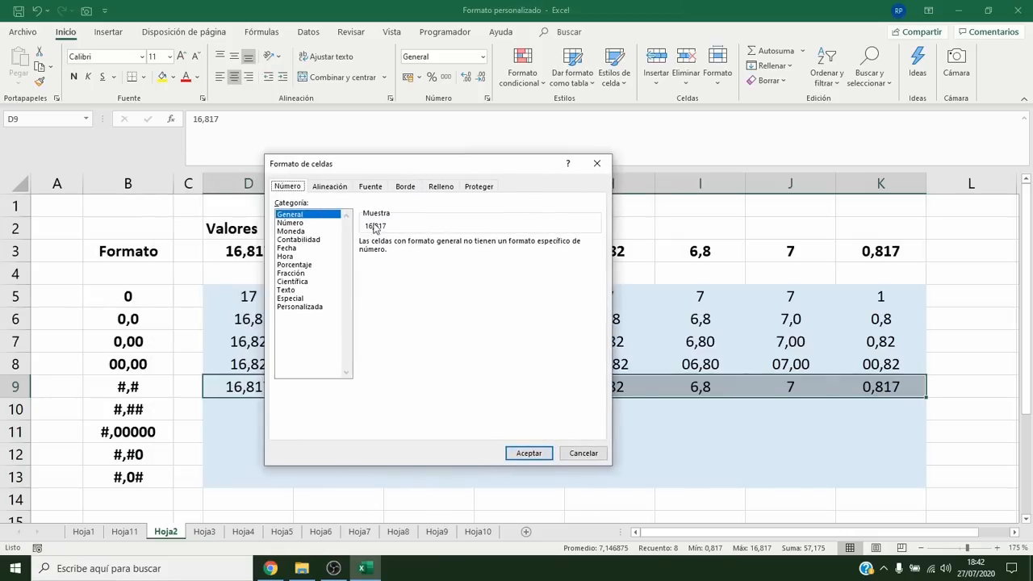
left_click(313, 308)
left_click_drag(414, 254, 358, 255)
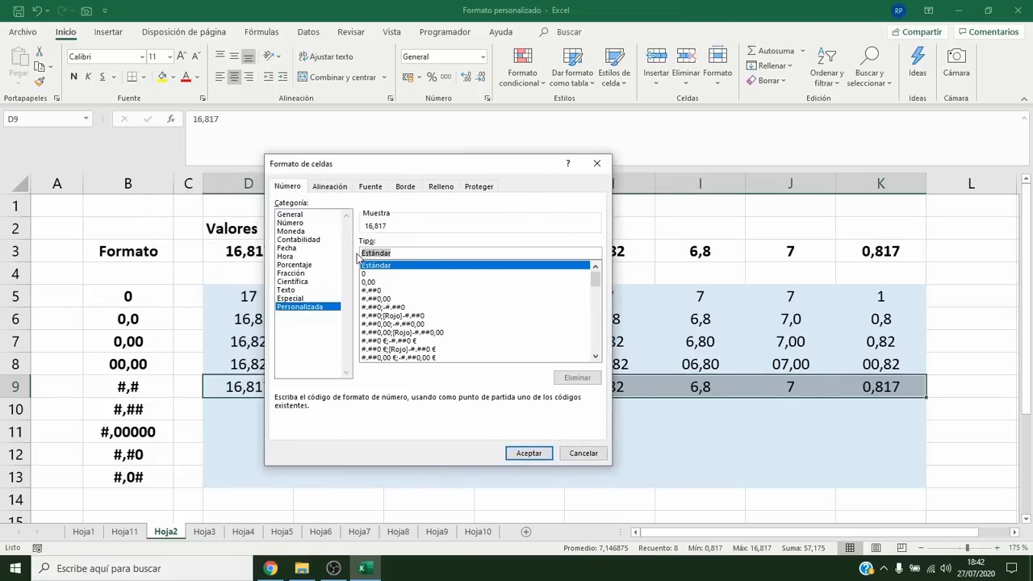
type("#,#")
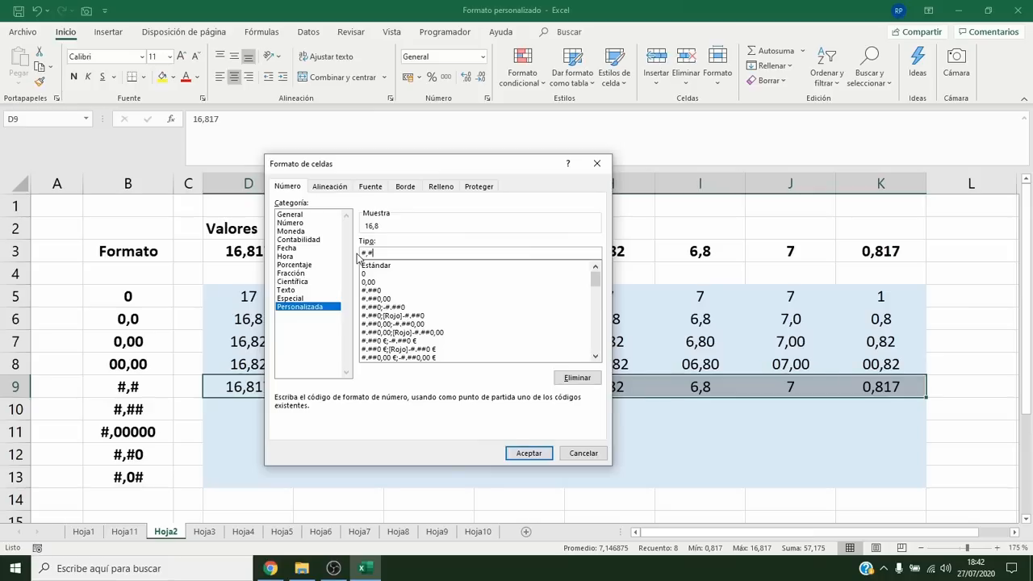
left_click(528, 453)
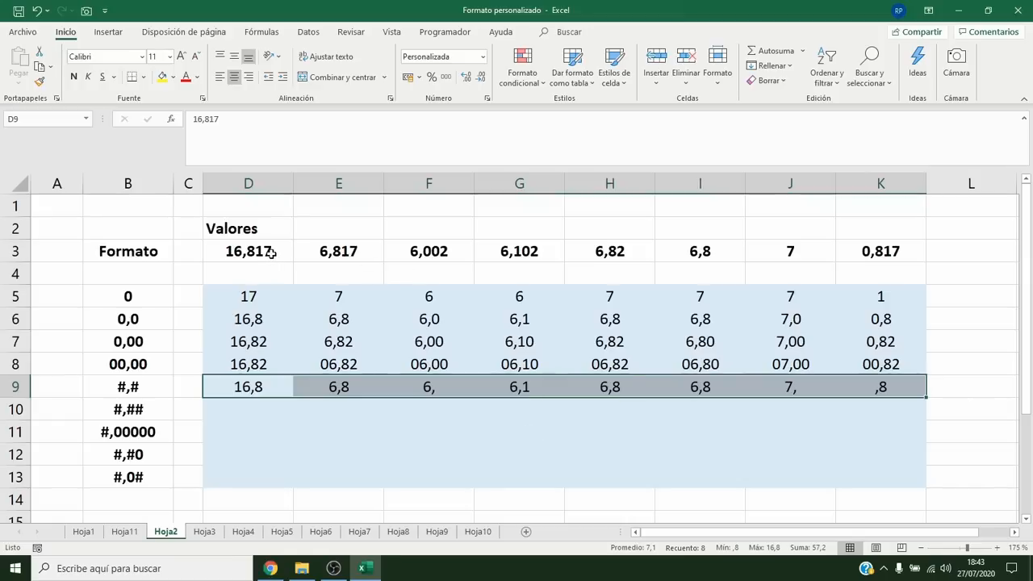
Copy D3:K3 and paste only the values into row 10, starting at D10.
left_click_drag(271, 254, 844, 256)
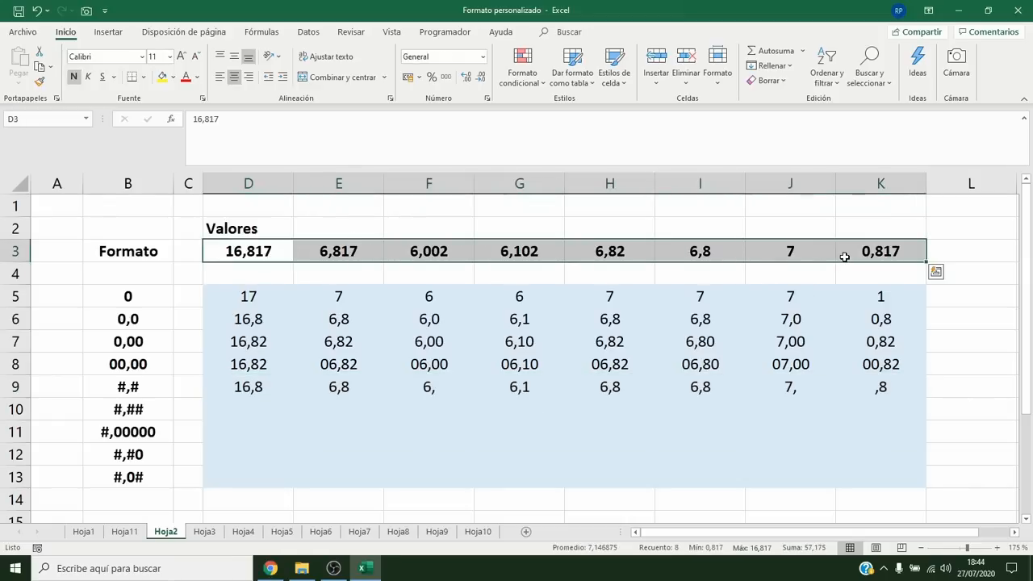
key("ctrl+c")
left_click(270, 409)
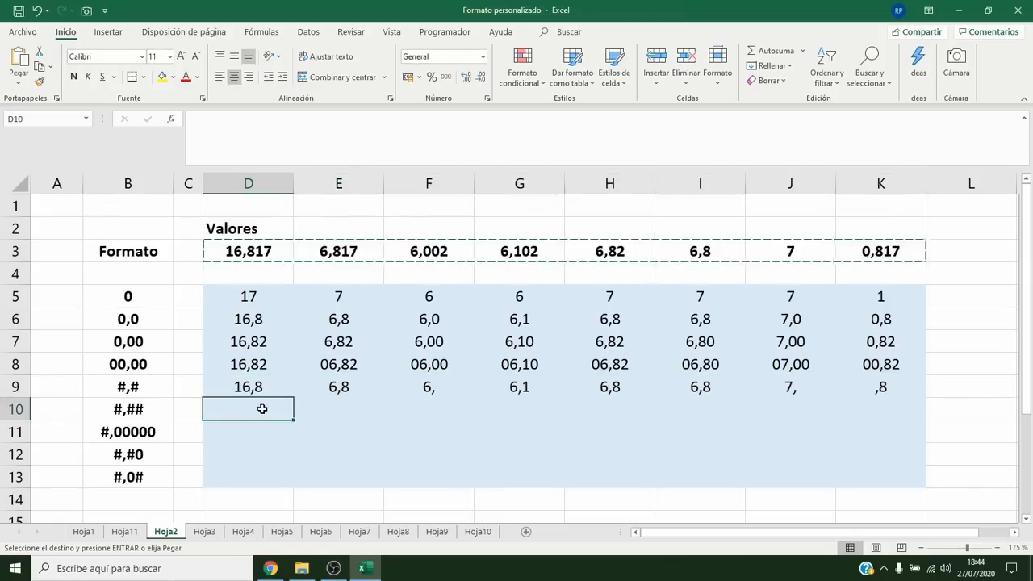
left_click(29, 86)
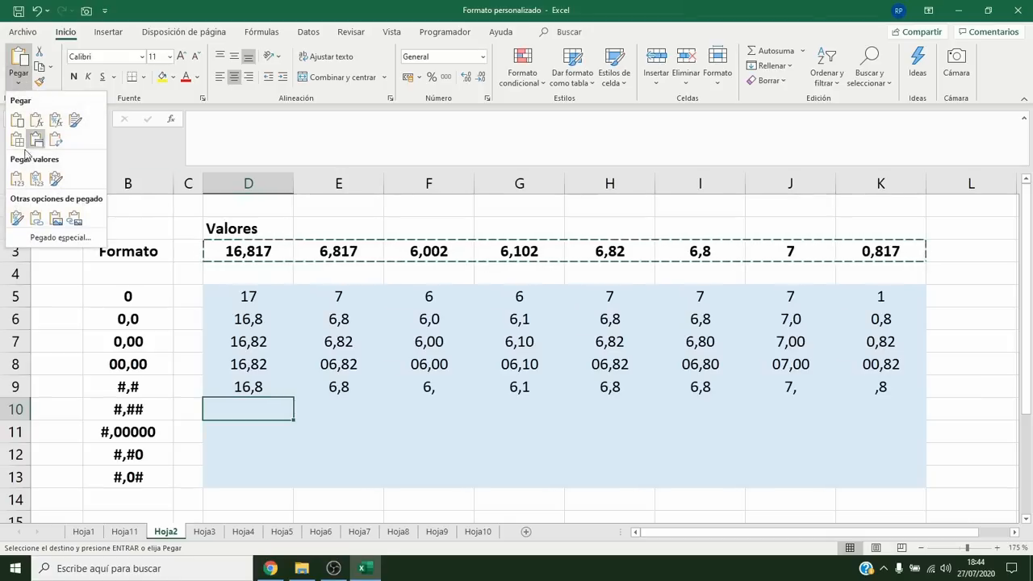
left_click(18, 179)
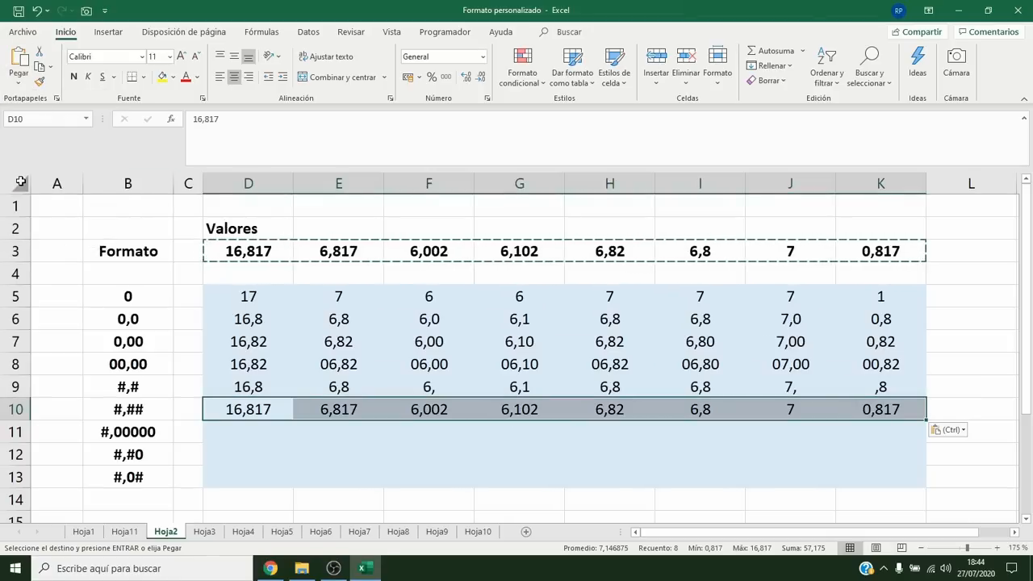
key("Escape")
Apply the custom number format #,## to the values in D10:K10.
right_click(241, 411)
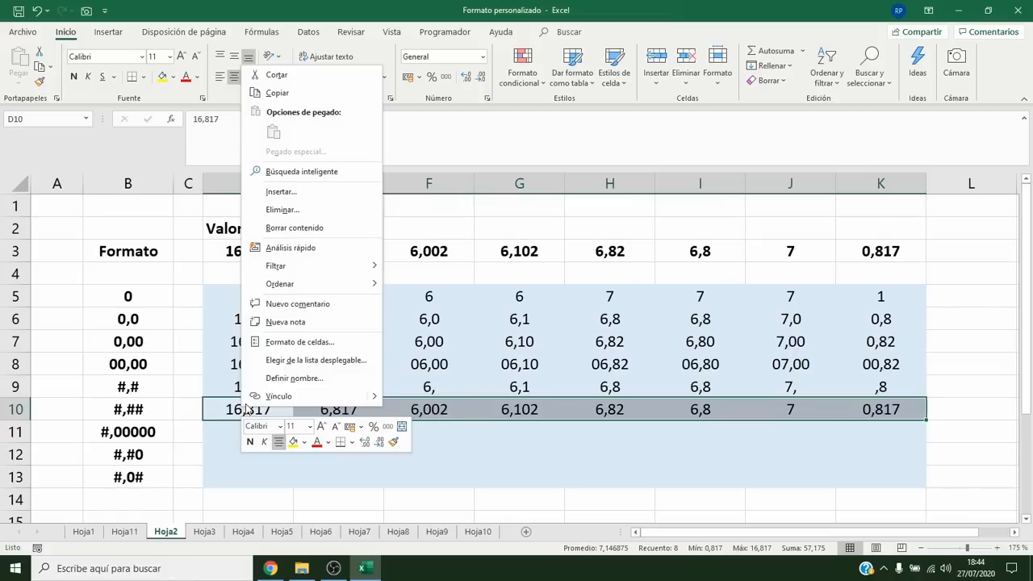
left_click(274, 343)
left_click_drag(222, 186, 363, 184)
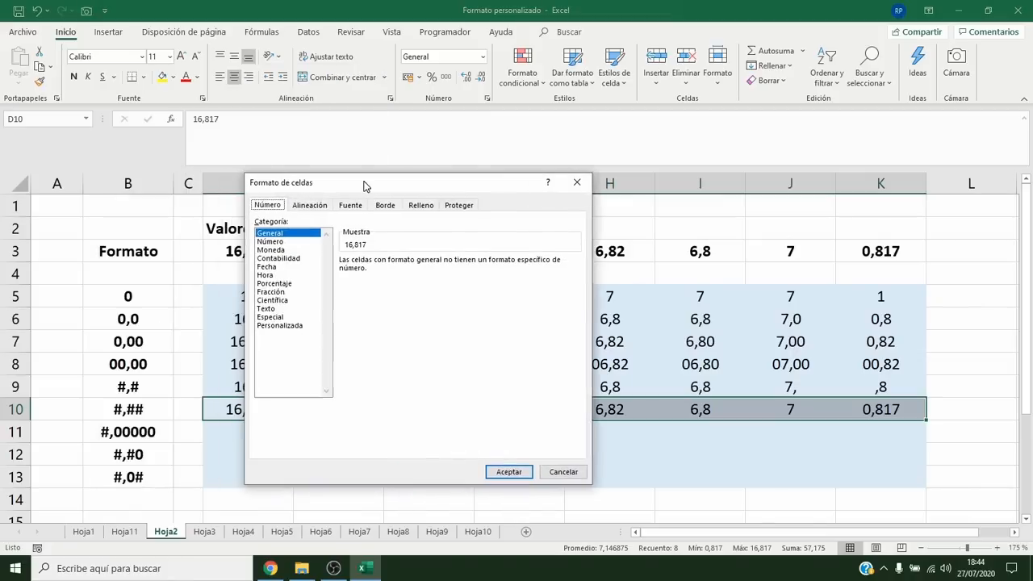
left_click(280, 325)
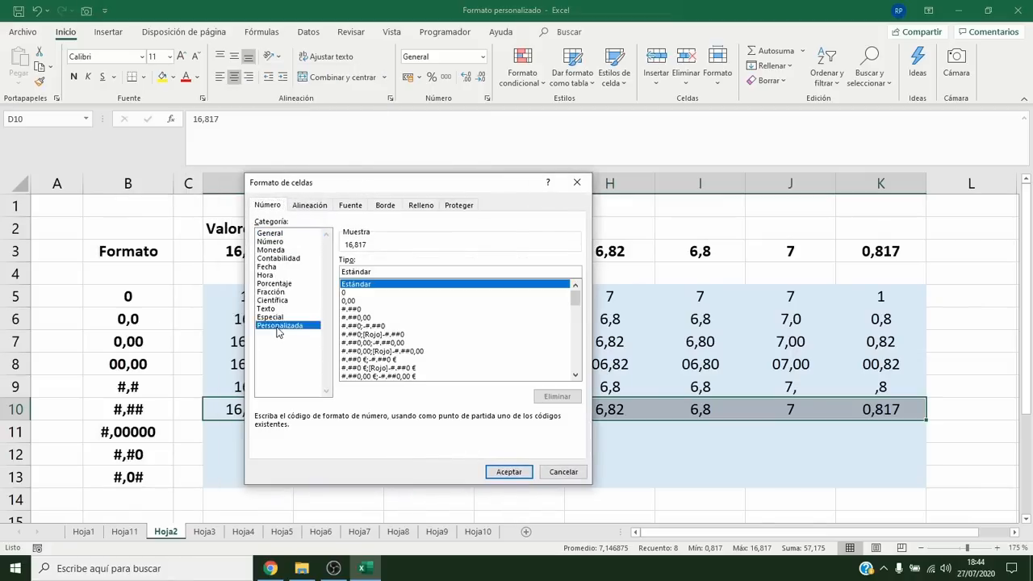
left_click_drag(375, 273, 338, 277)
type("#,")
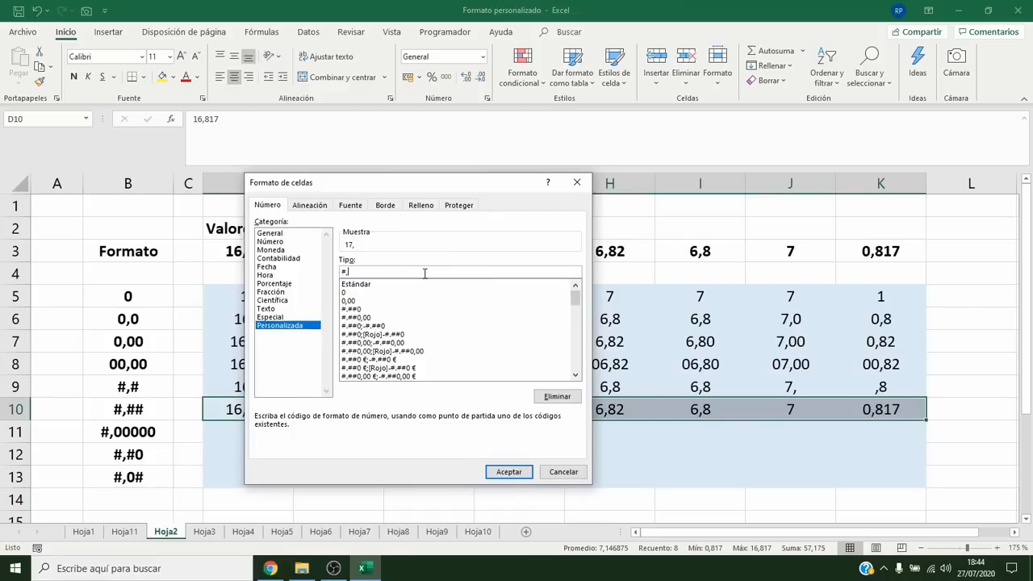
type("##")
left_click(515, 471)
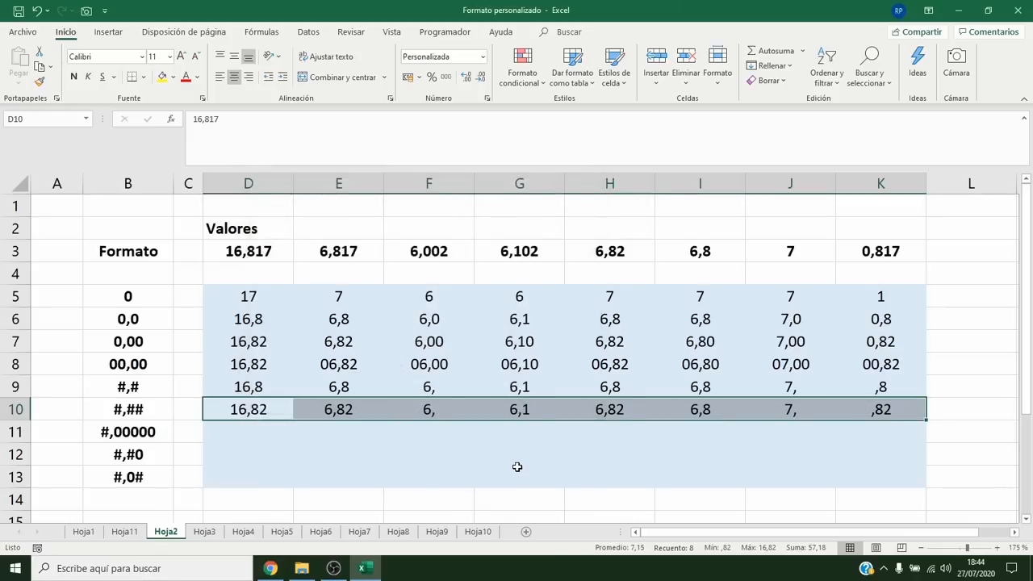
Copy D3:K3 and paste only the values into row 11, starting at D11.
left_click_drag(288, 256, 867, 261)
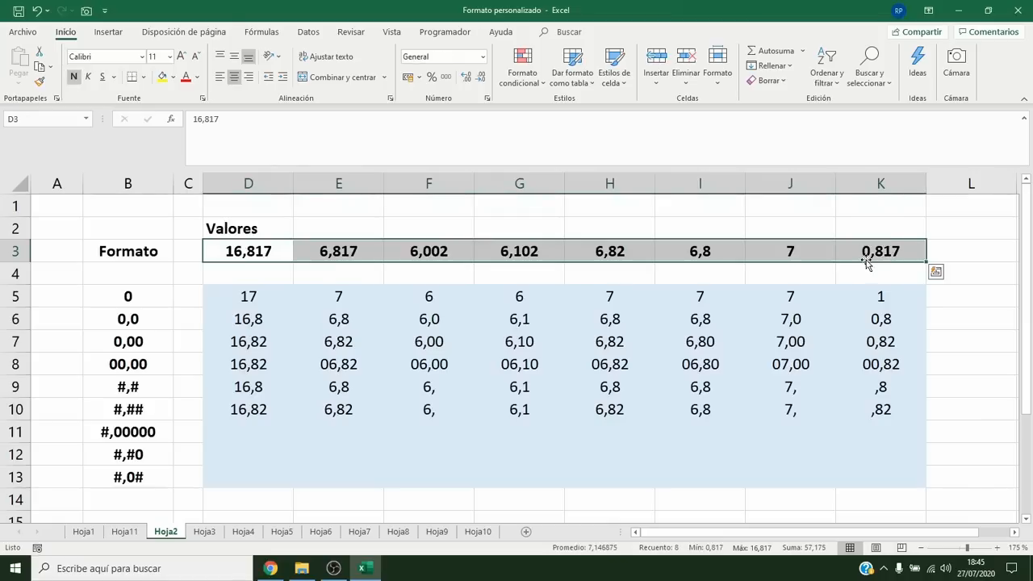
key("ctrl+c")
left_click(235, 424)
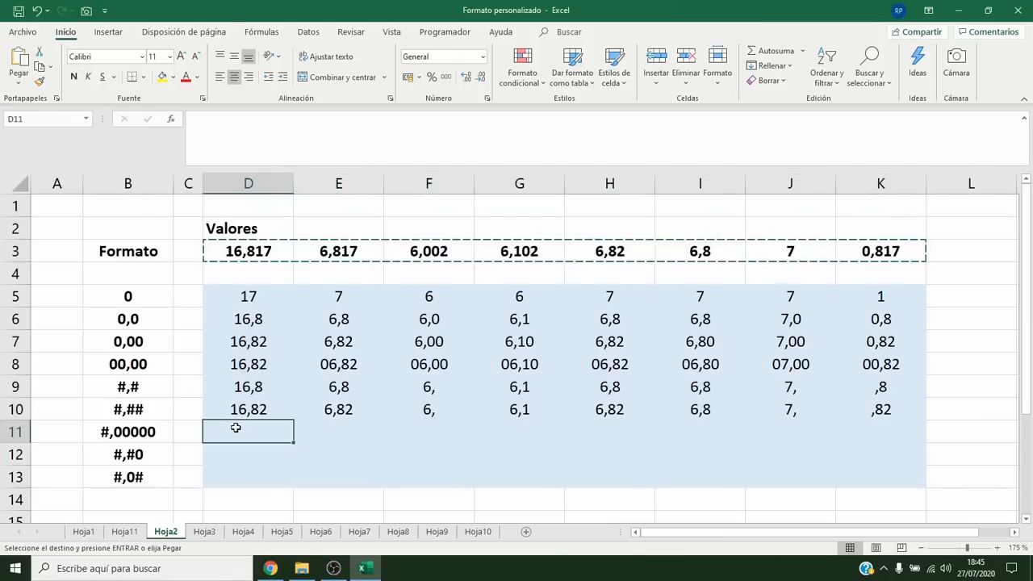
left_click(21, 87)
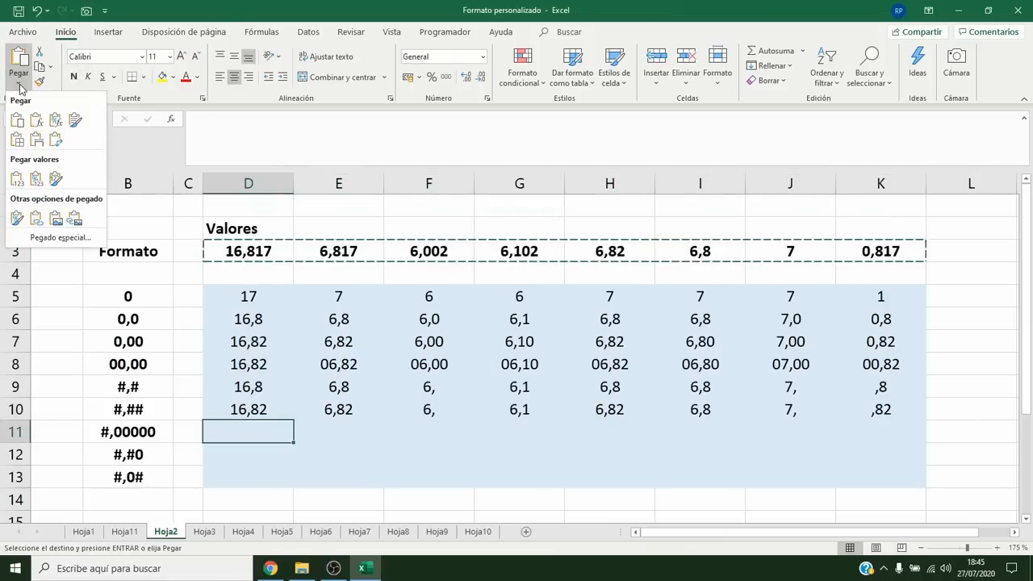
left_click(19, 181)
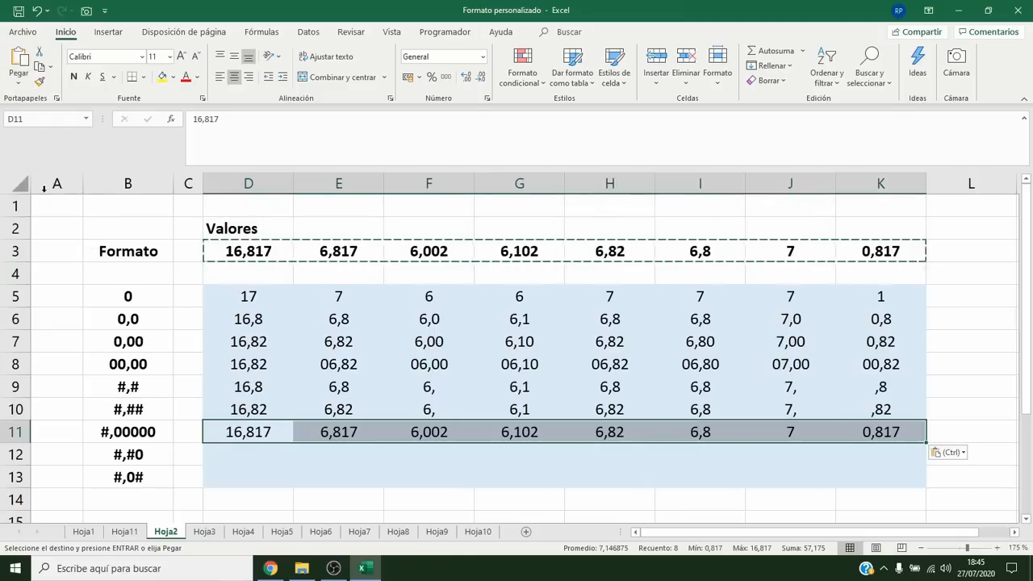
Apply the custom number format #,00000 to the values in D11:K11.
right_click(270, 436)
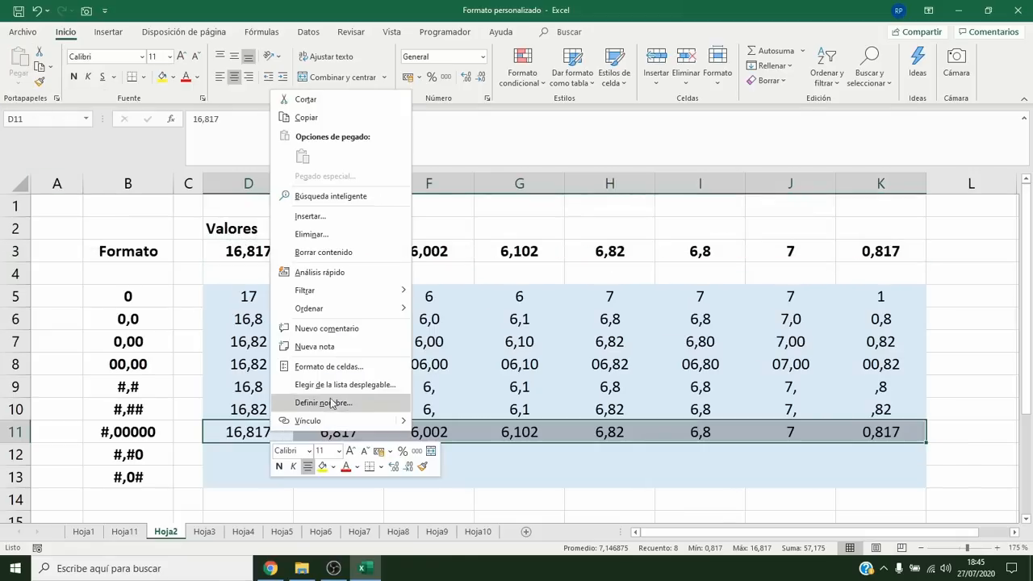
left_click(327, 366)
left_click(198, 354)
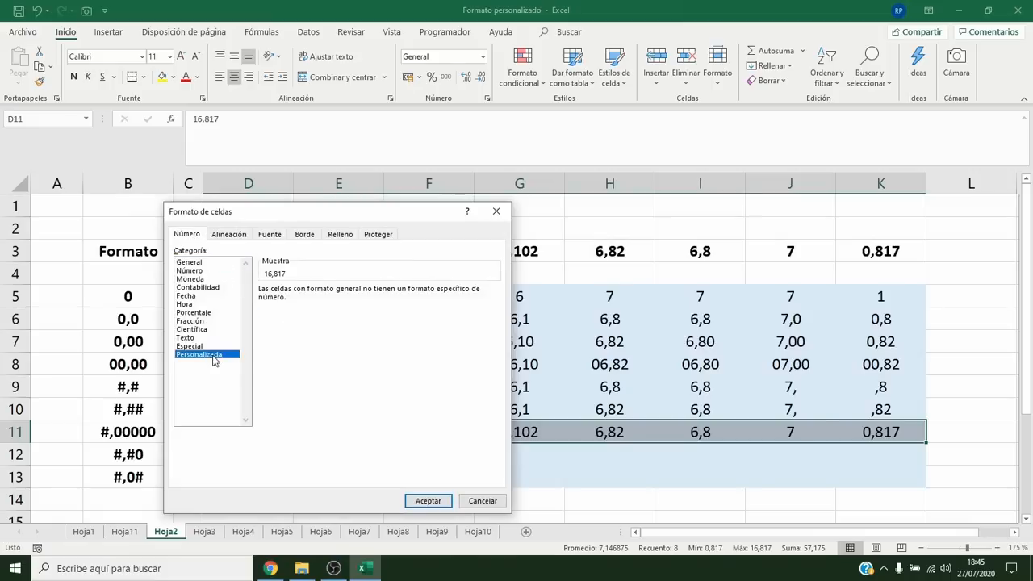
double_click(264, 301)
type("#")
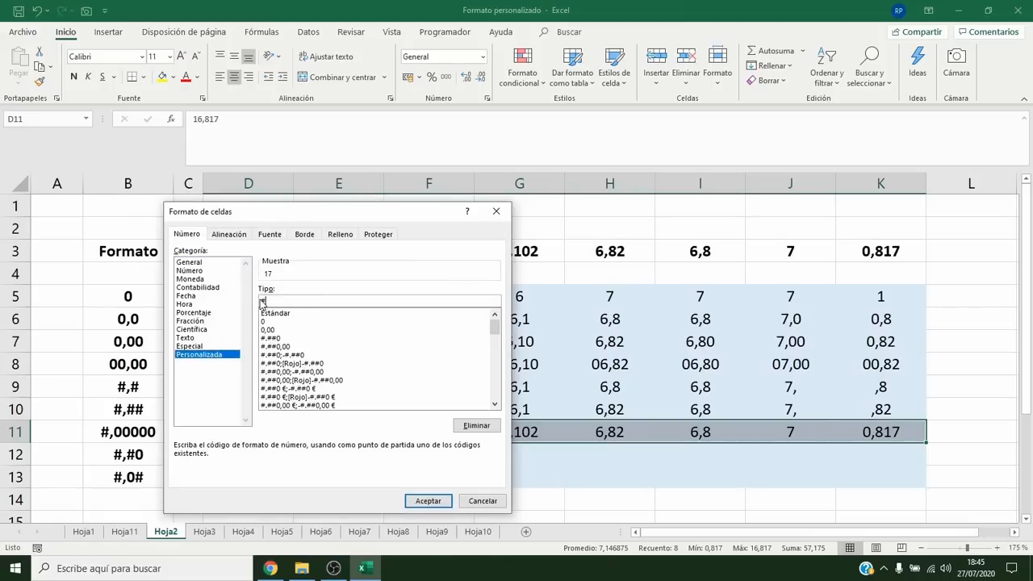
type(",00000")
left_click(264, 301)
left_click(428, 501)
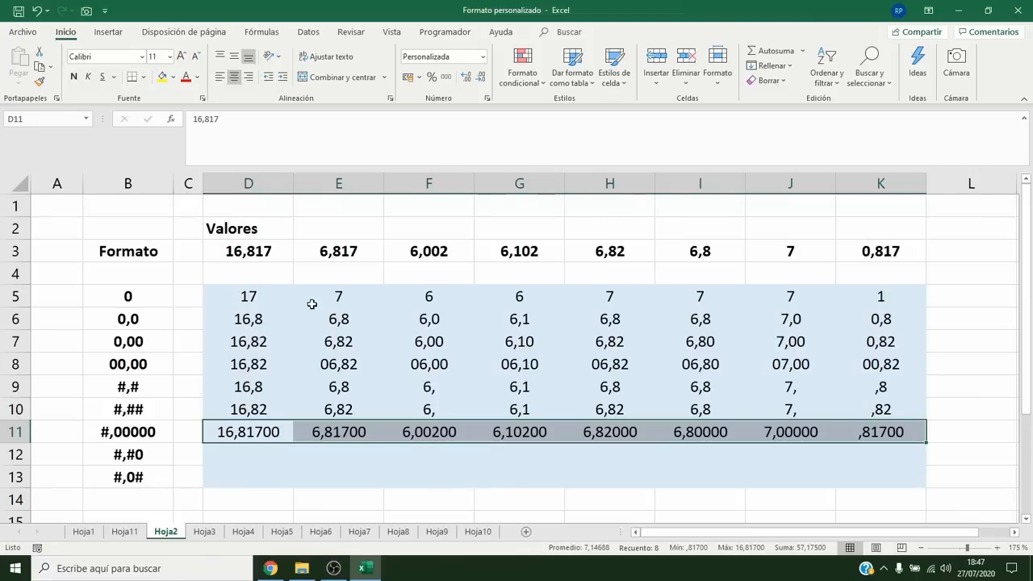
Copy D3:K3 and paste only the values into row 12, starting at D12.
left_click_drag(277, 258, 852, 255)
key("ctrl+c")
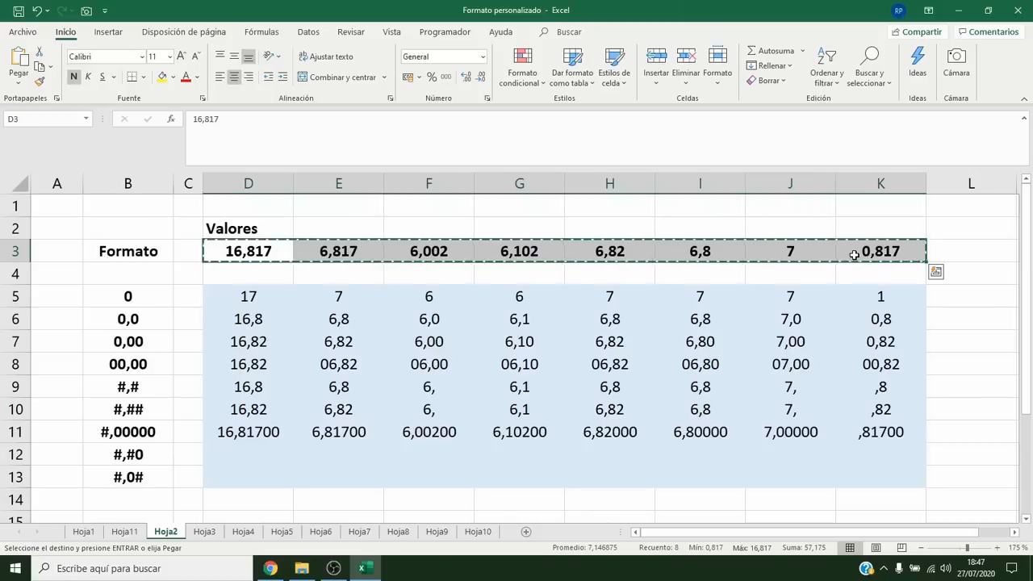
left_click(257, 450)
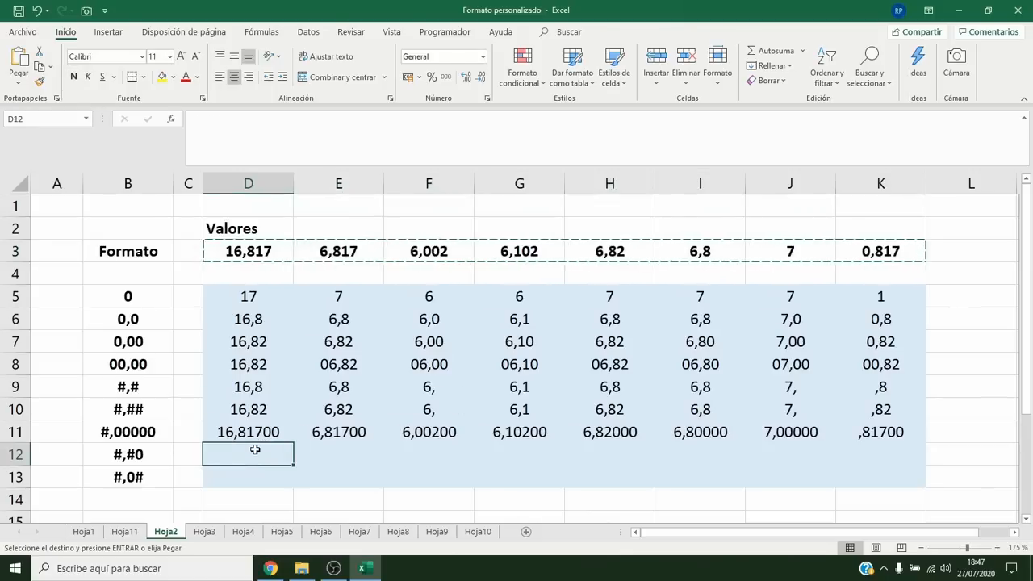
left_click(19, 83)
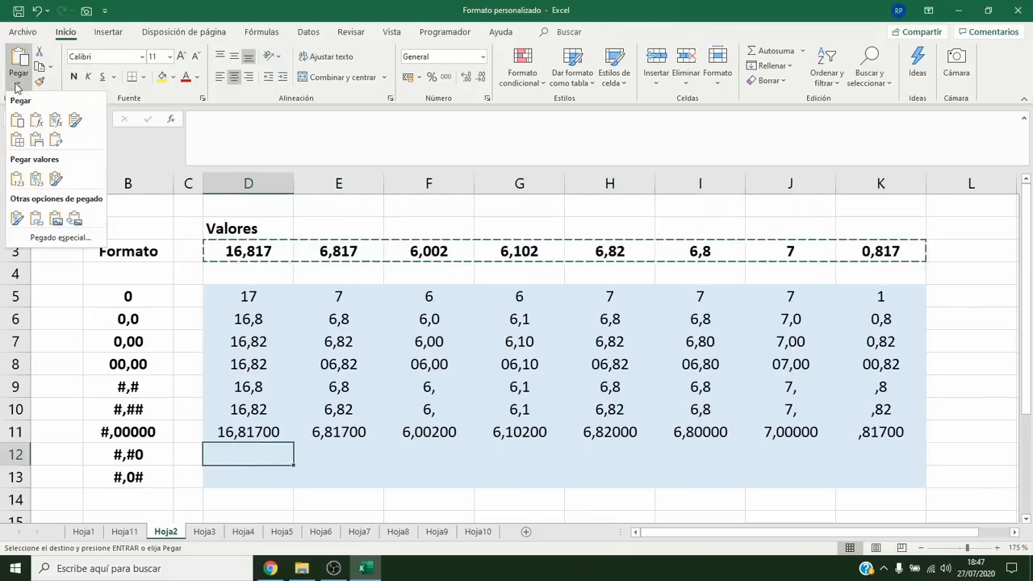
left_click(19, 176)
key("Escape")
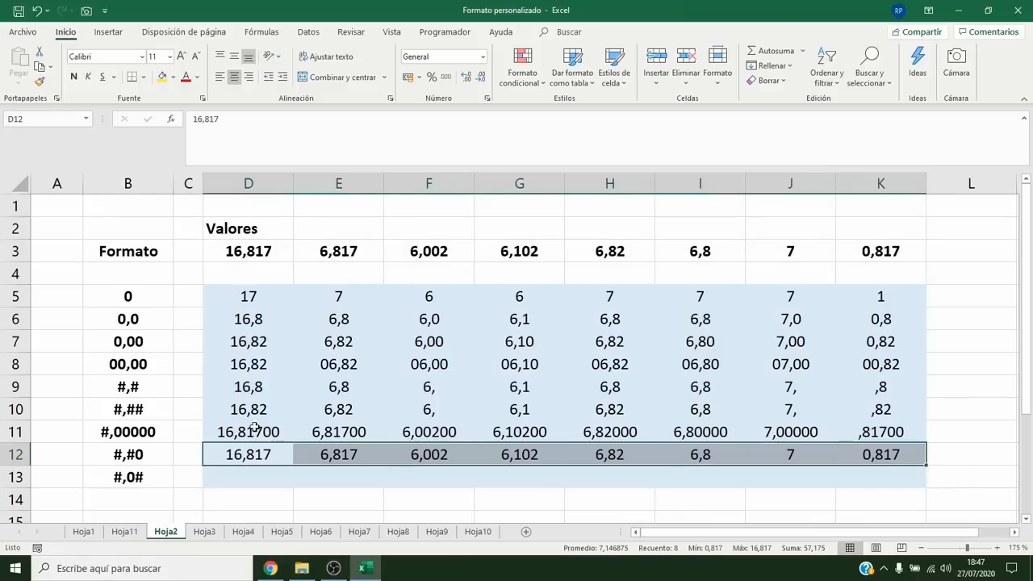
Apply the custom number format #,#0 to the values in D12:K12.
right_click(276, 458)
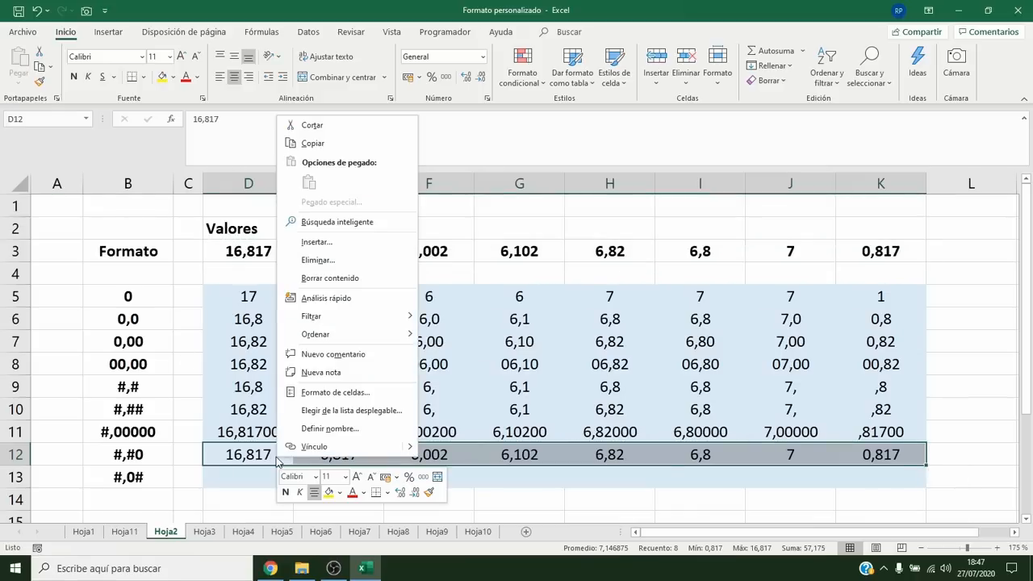
left_click(339, 393)
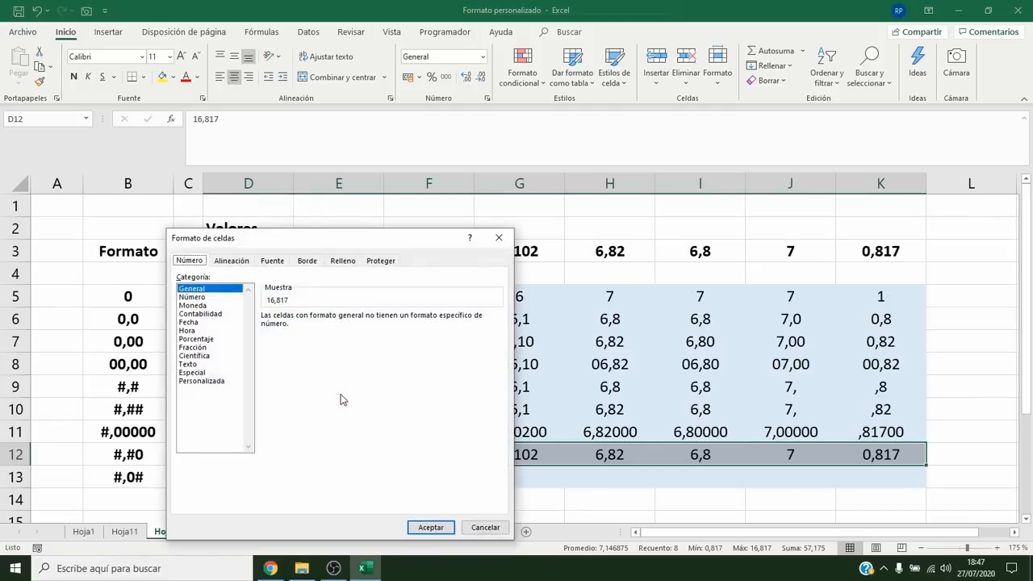
left_click(230, 383)
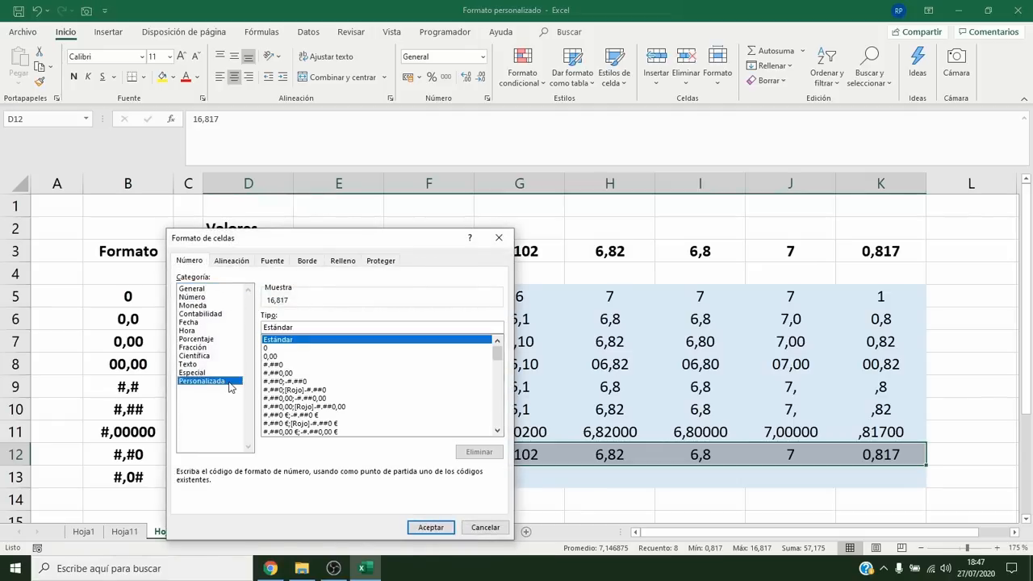
double_click(267, 327)
type("#")
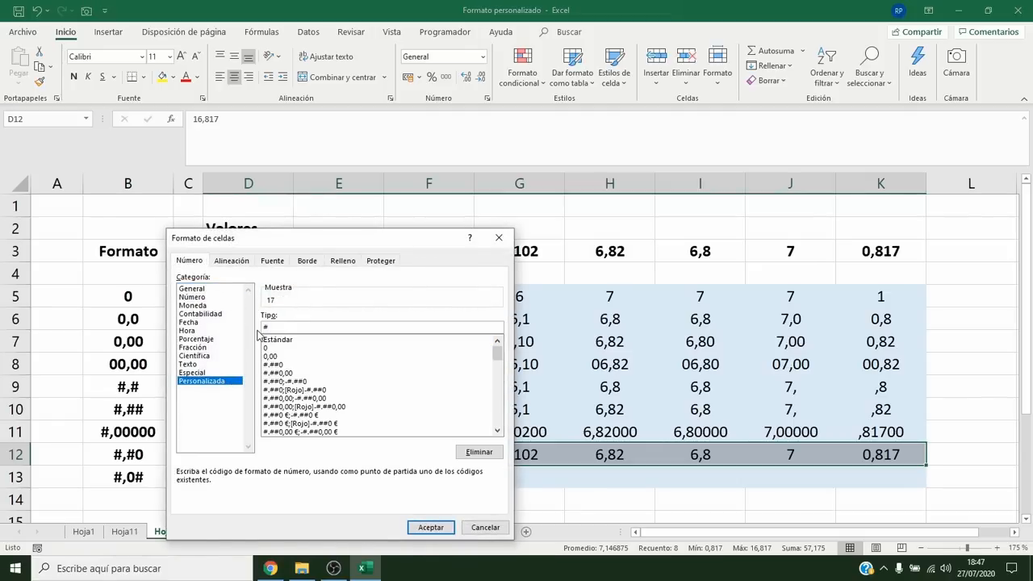
type(",#0")
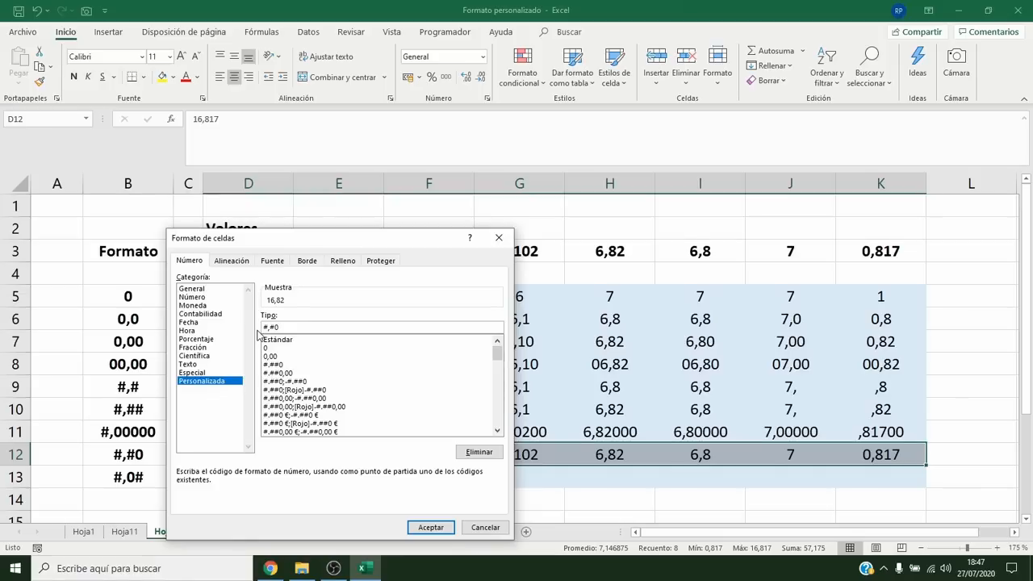
left_click(432, 530)
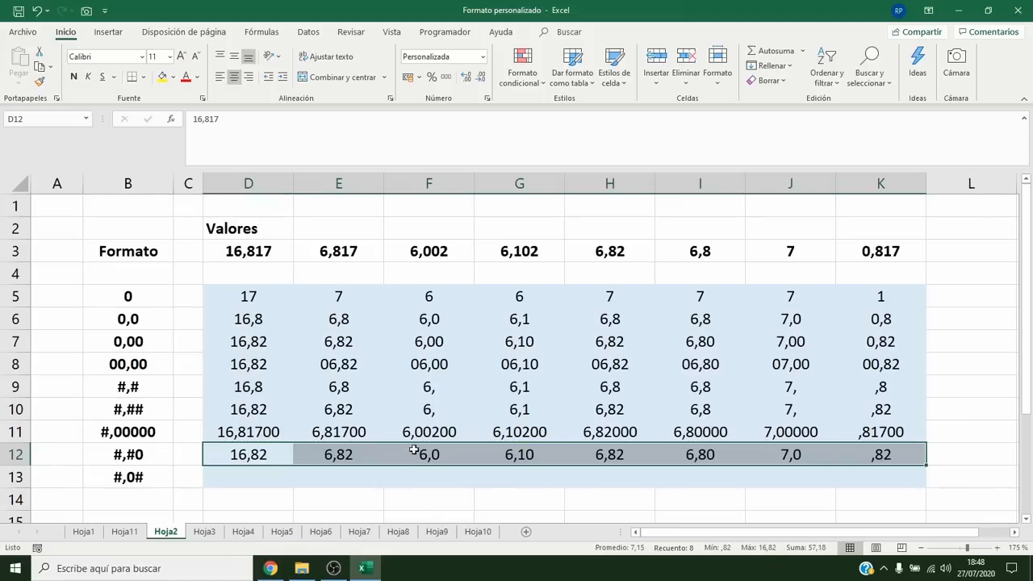
Copy D3:K3 and paste only the values into row 13, starting at D13.
left_click_drag(283, 252, 864, 253)
key("ctrl+c")
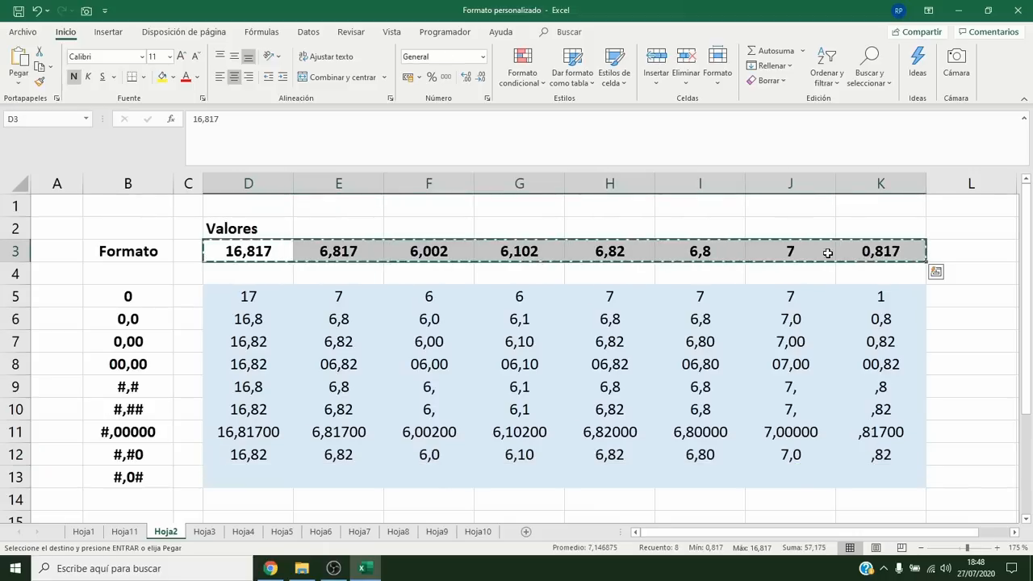
left_click(246, 478)
left_click(24, 85)
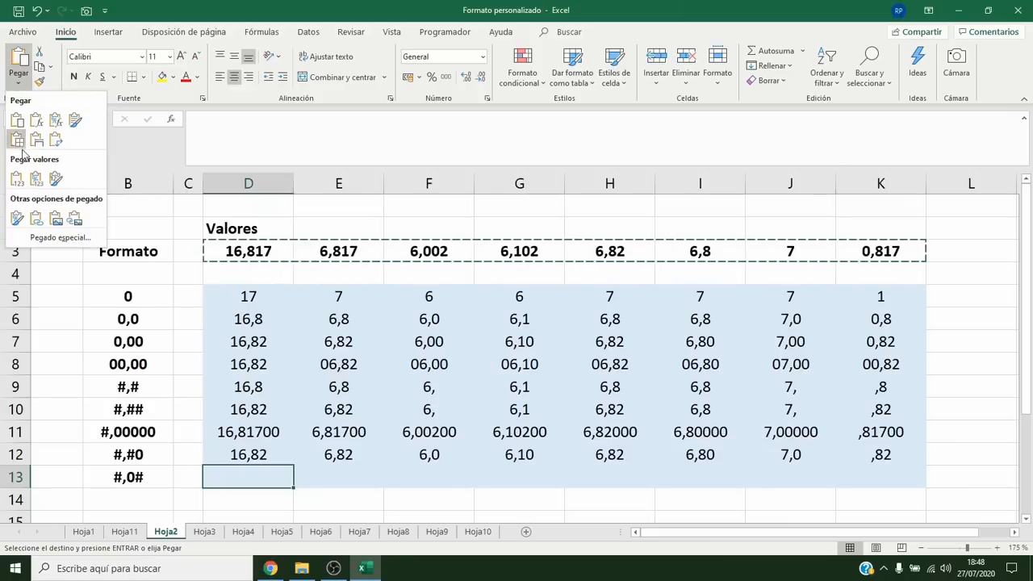
left_click(17, 178)
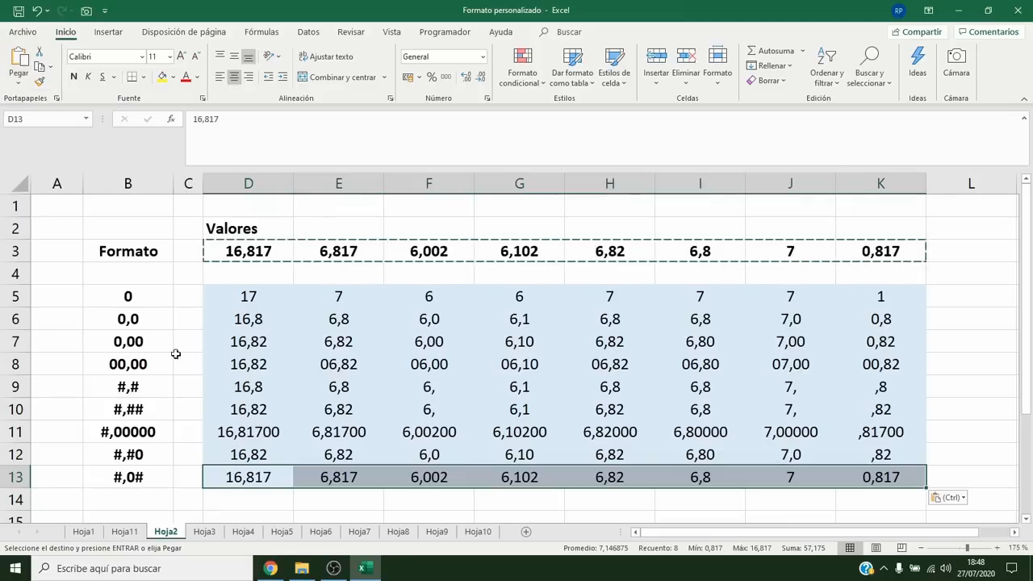
key("Escape")
Apply the custom number format #,0# to the values in D13:K13.
right_click(284, 478)
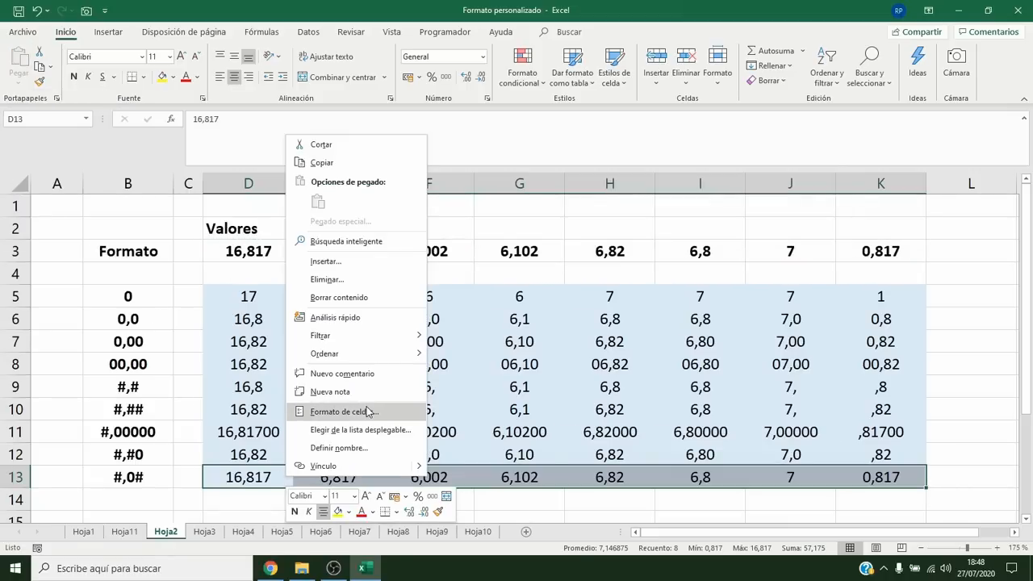
left_click(365, 411)
left_click(228, 391)
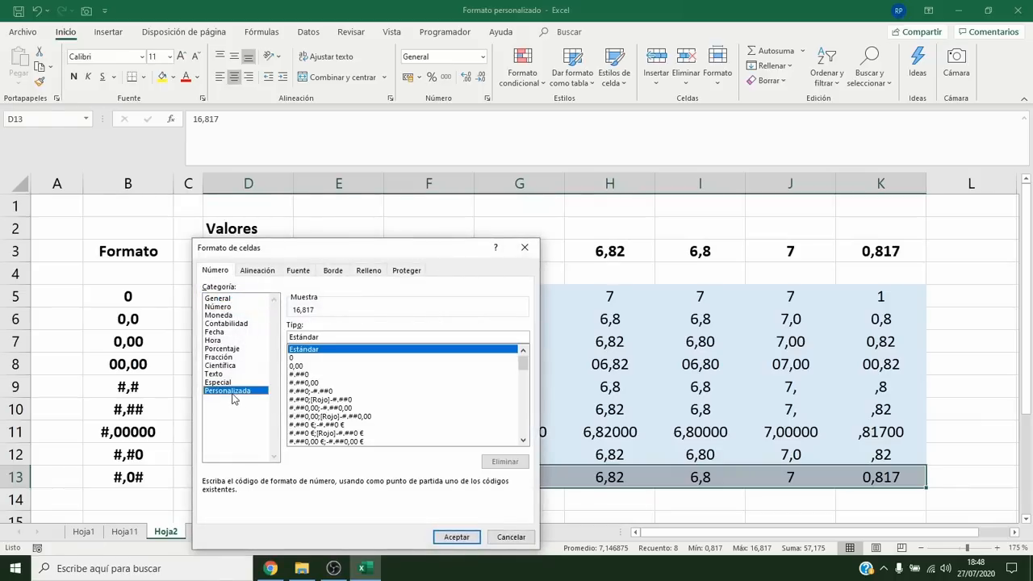
left_click_drag(321, 339, 272, 339)
type("#,")
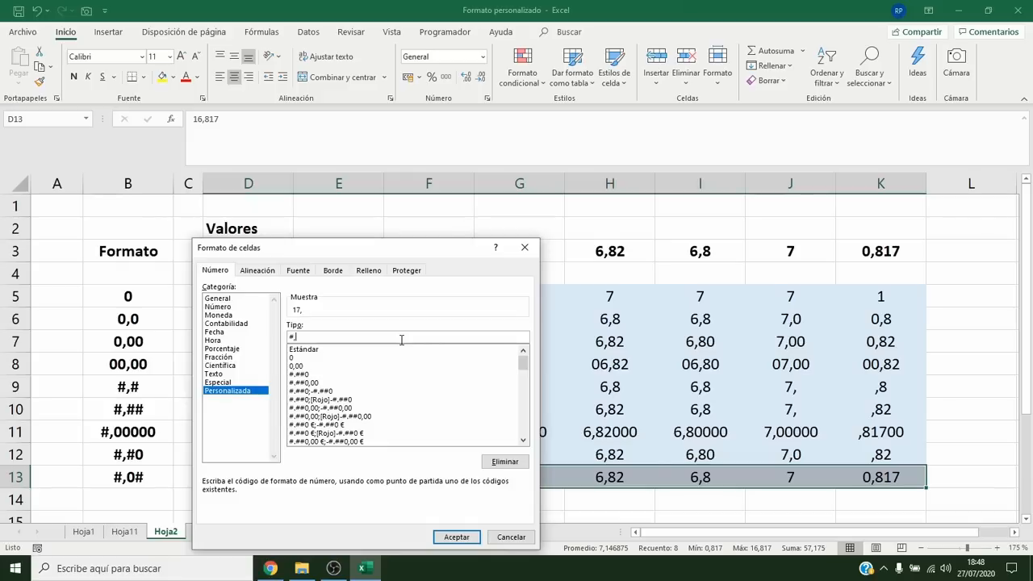
type("0#")
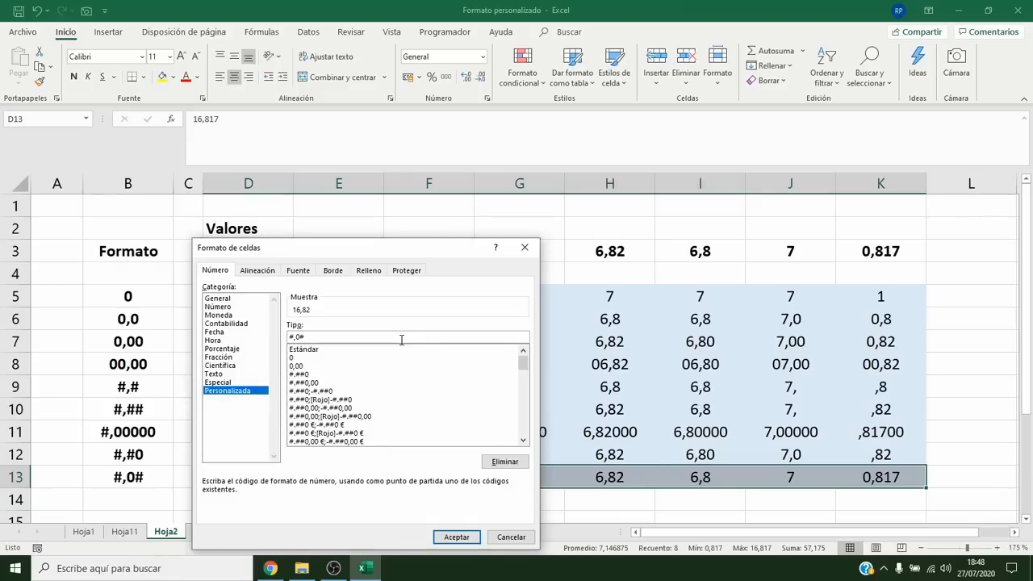
left_click(475, 541)
On sheet Hoja3, copy D3:G3 and paste only the values into row 5, starting at D5.
left_click(61, 210)
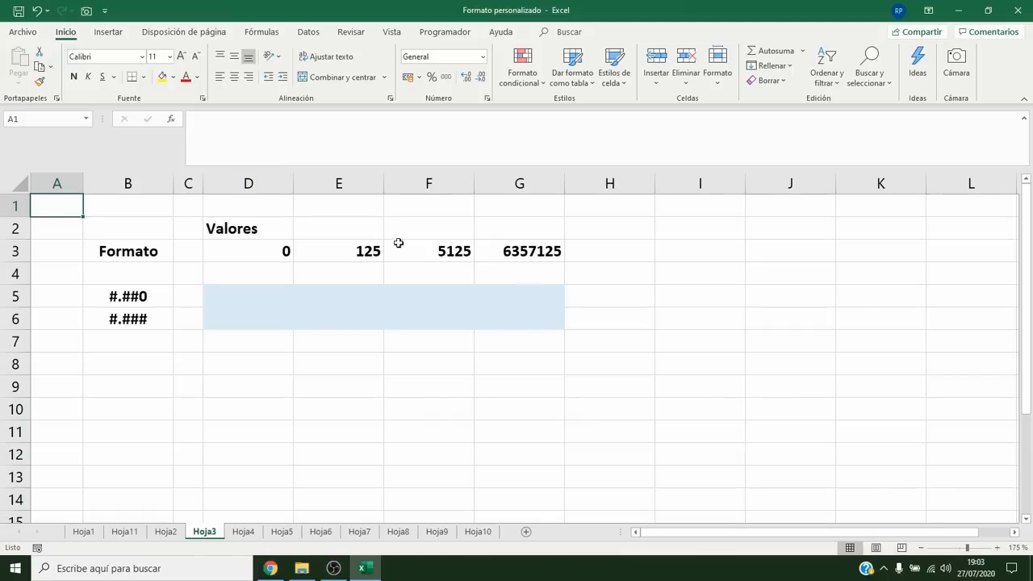
left_click_drag(246, 246, 514, 254)
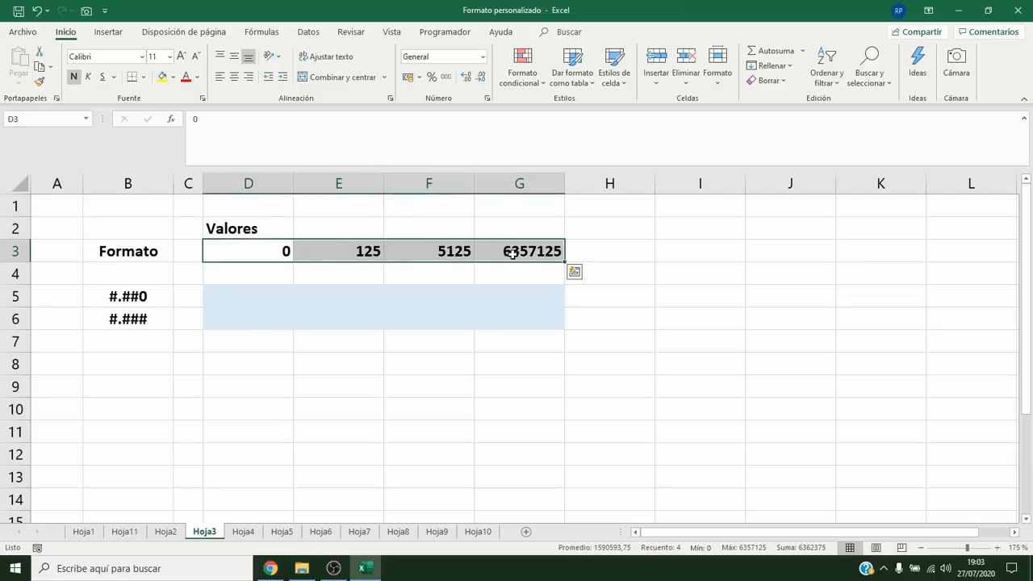
key("ctrl+c")
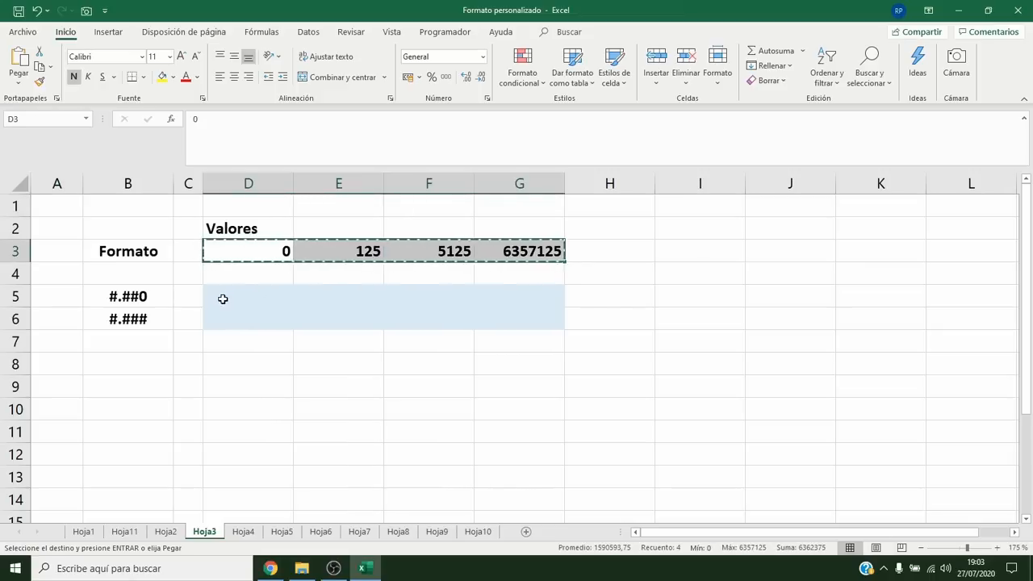
left_click(223, 298)
left_click(20, 79)
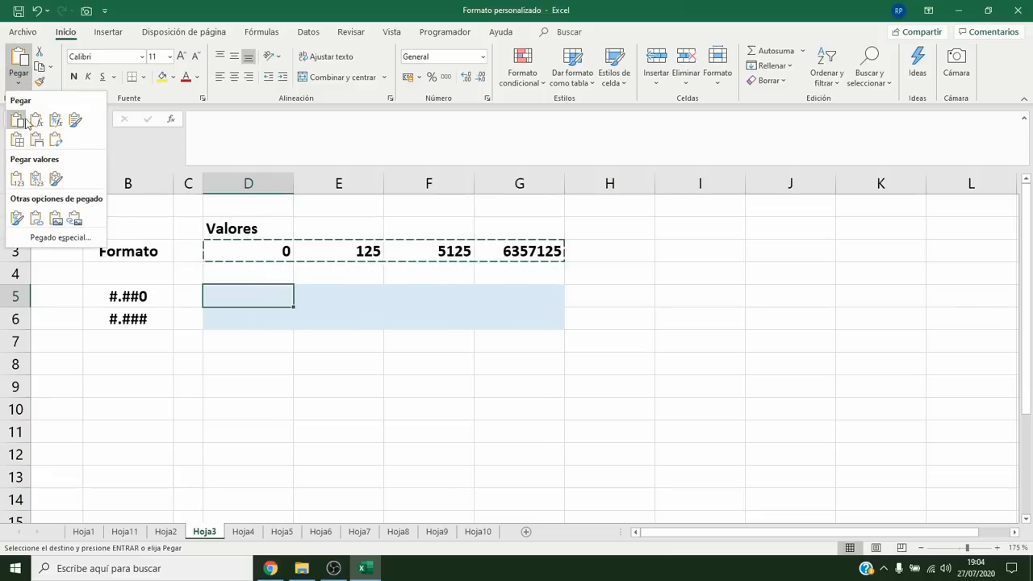
left_click(17, 179)
key("Escape")
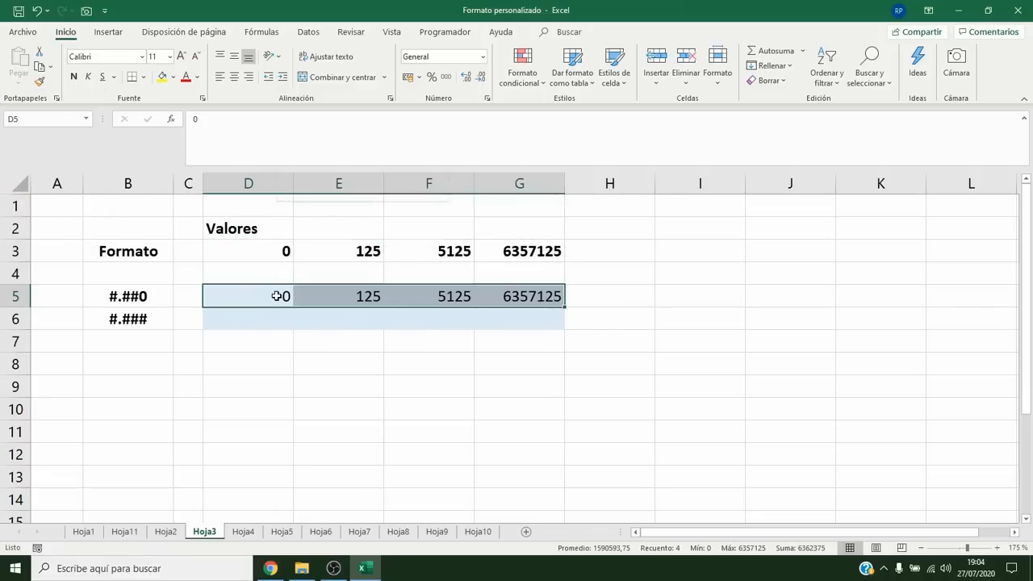
Apply the custom number format #.##0 to the values in D5:G5.
right_click(277, 301)
left_click(326, 488)
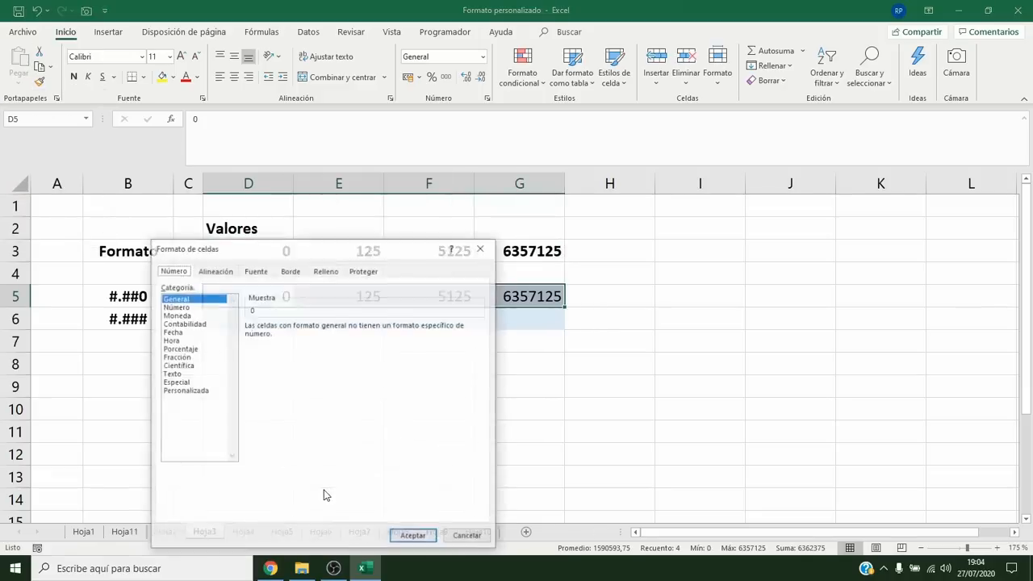
left_click_drag(296, 248, 338, 245)
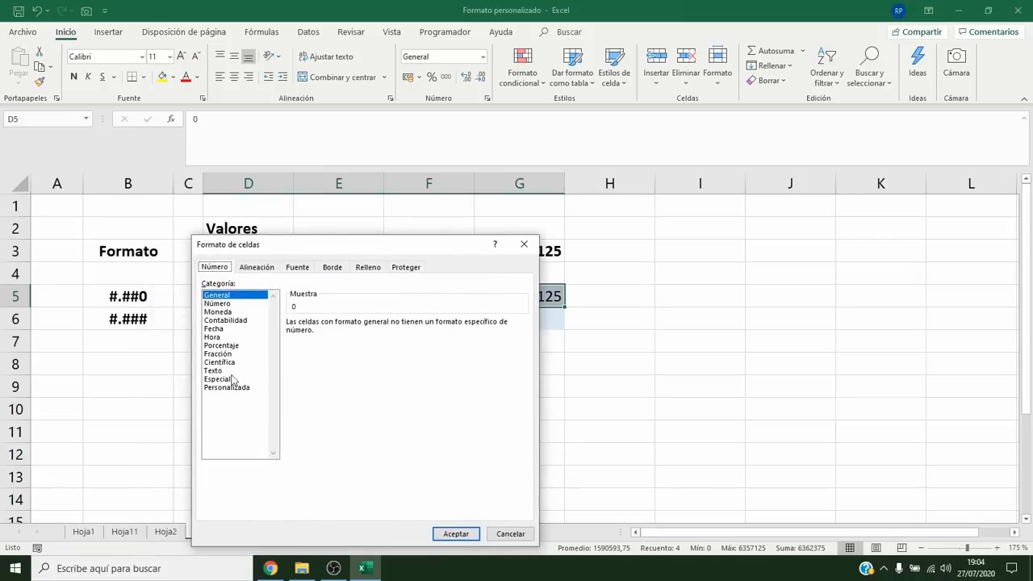
left_click(192, 391)
left_click_drag(322, 334, 289, 337)
type("#")
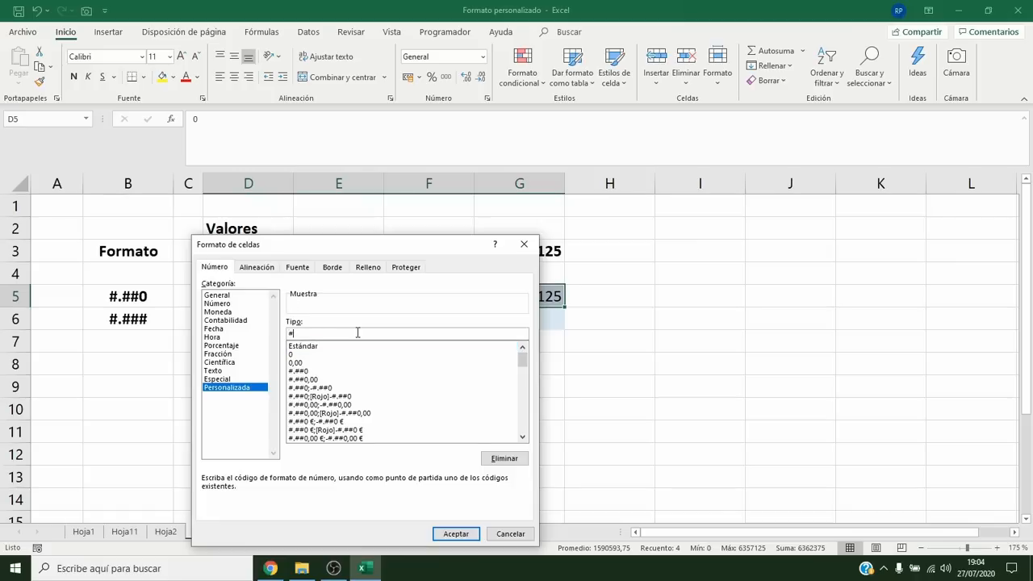
type(".##0")
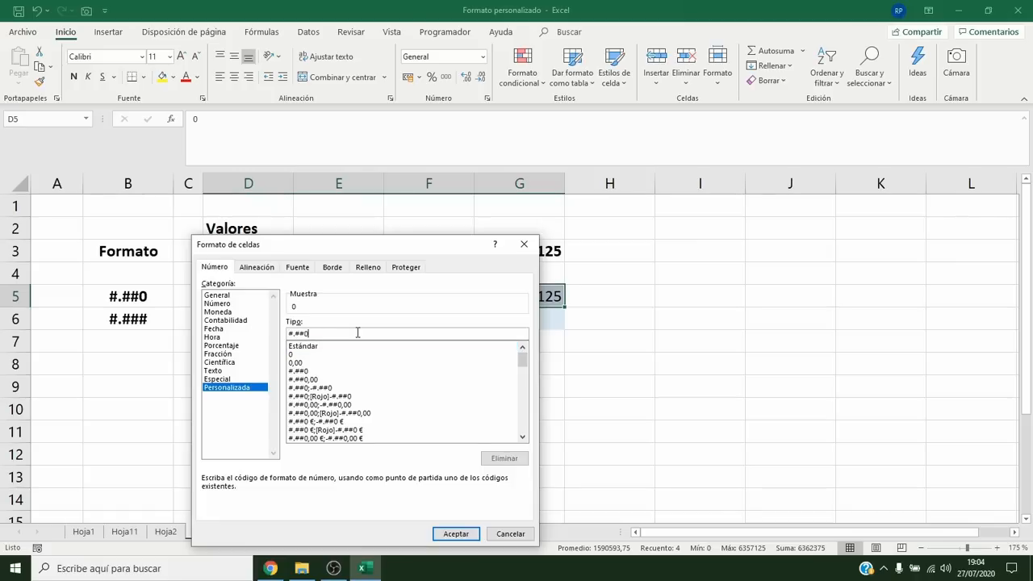
left_click(475, 536)
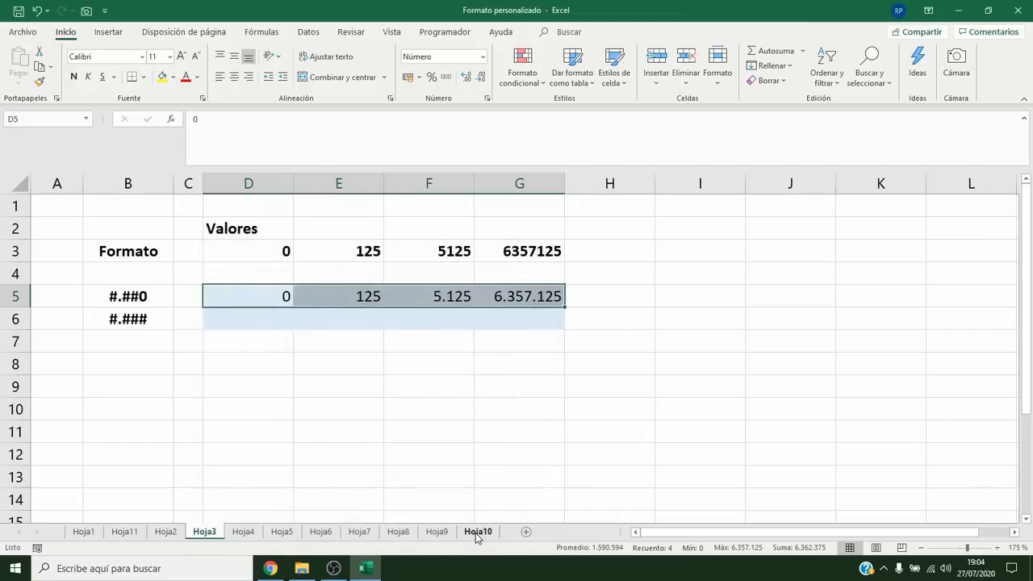
Copy D3:G3 and paste only the values into row 6, starting at D6.
left_click_drag(260, 252, 517, 252)
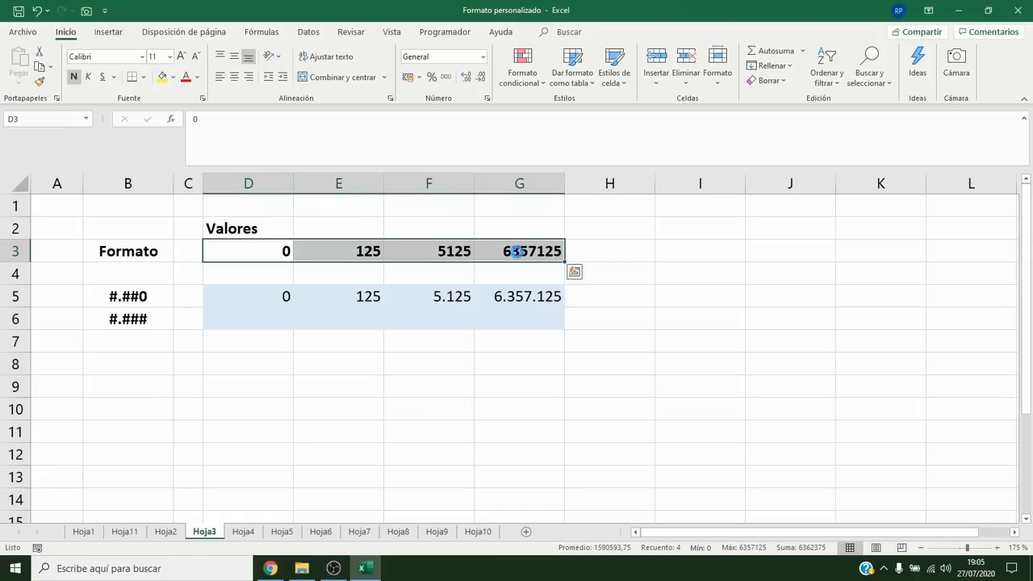
key("ctrl+c")
left_click(242, 318)
left_click(16, 84)
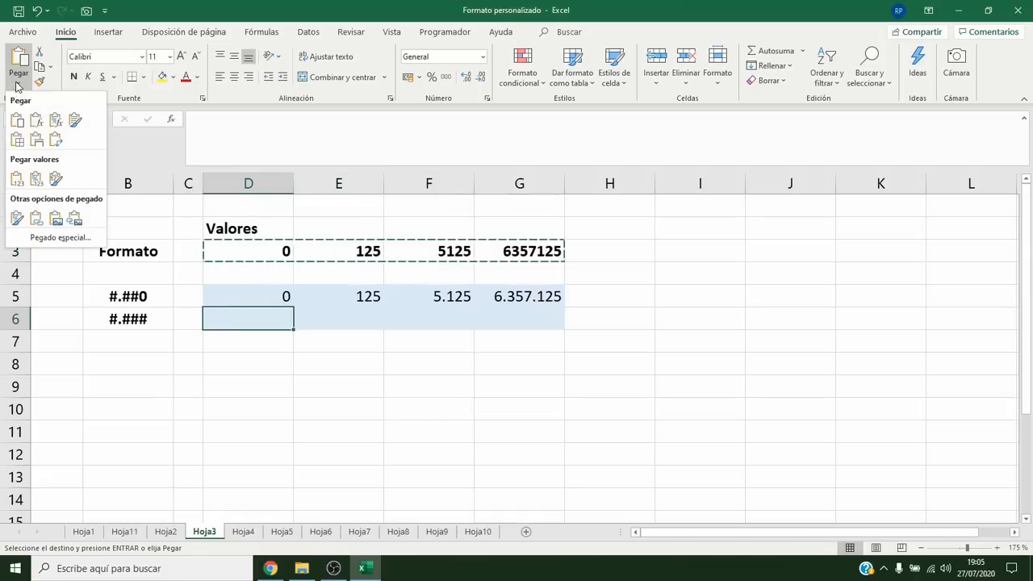
left_click(15, 180)
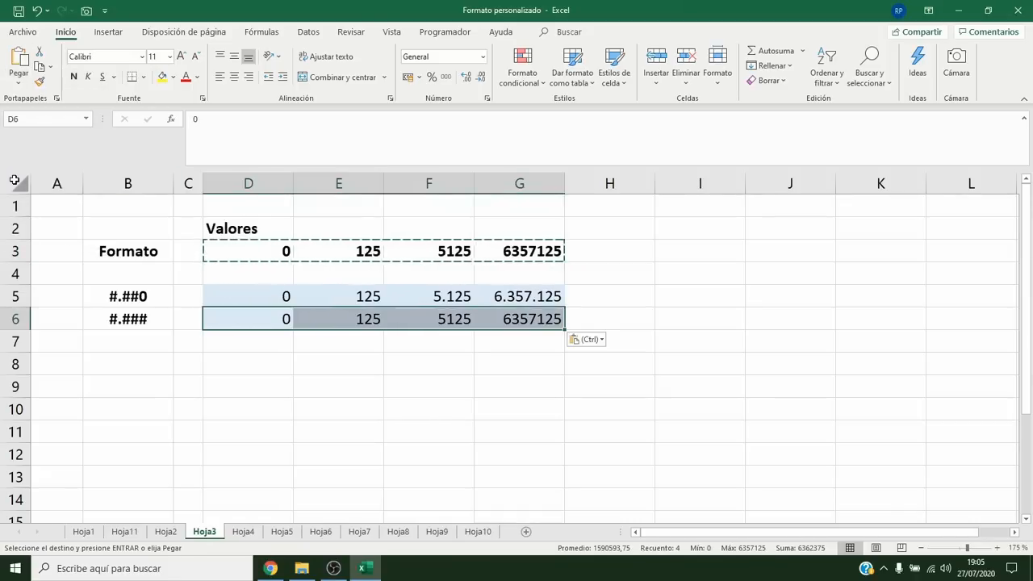
key("Escape")
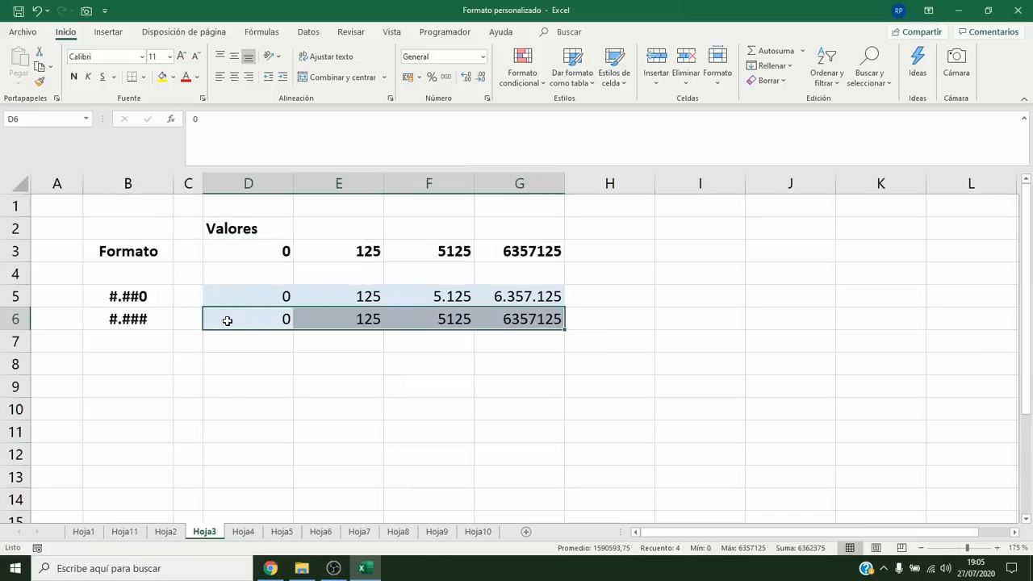
Apply the custom number format #.### to the values in D6:G6.
right_click(246, 321)
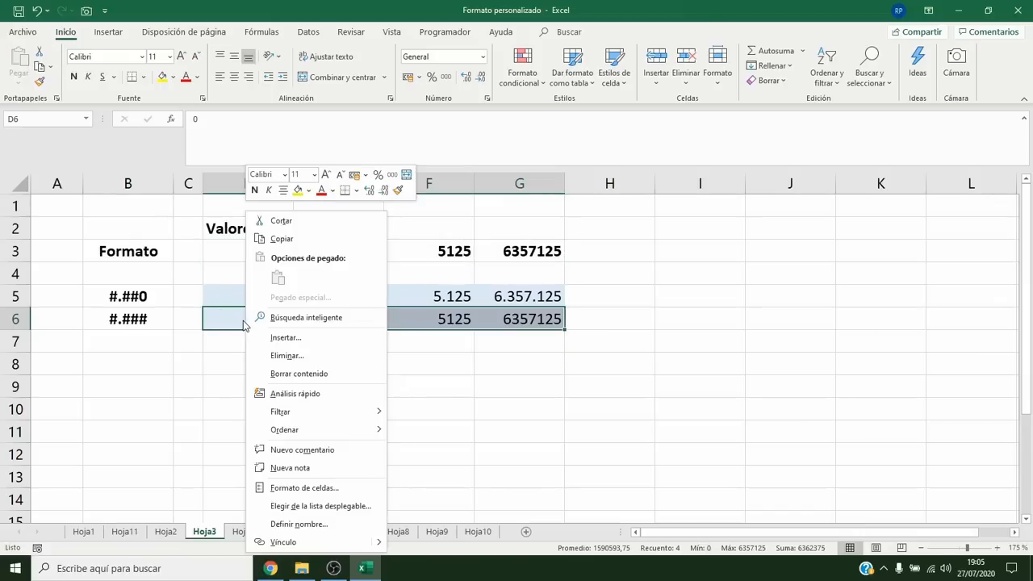
left_click(299, 487)
left_click_drag(262, 247, 442, 235)
left_click(339, 380)
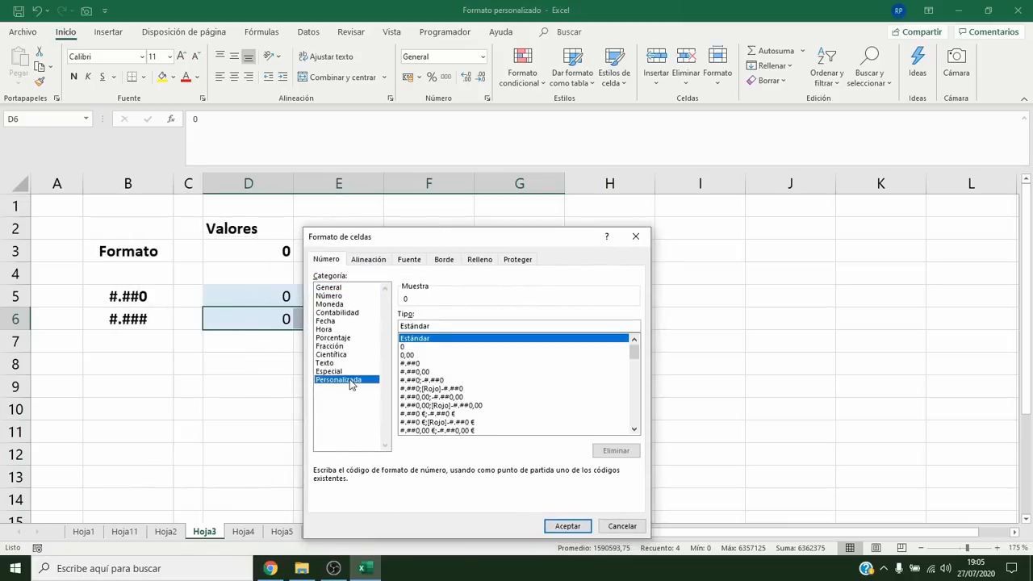
left_click_drag(438, 329, 399, 329)
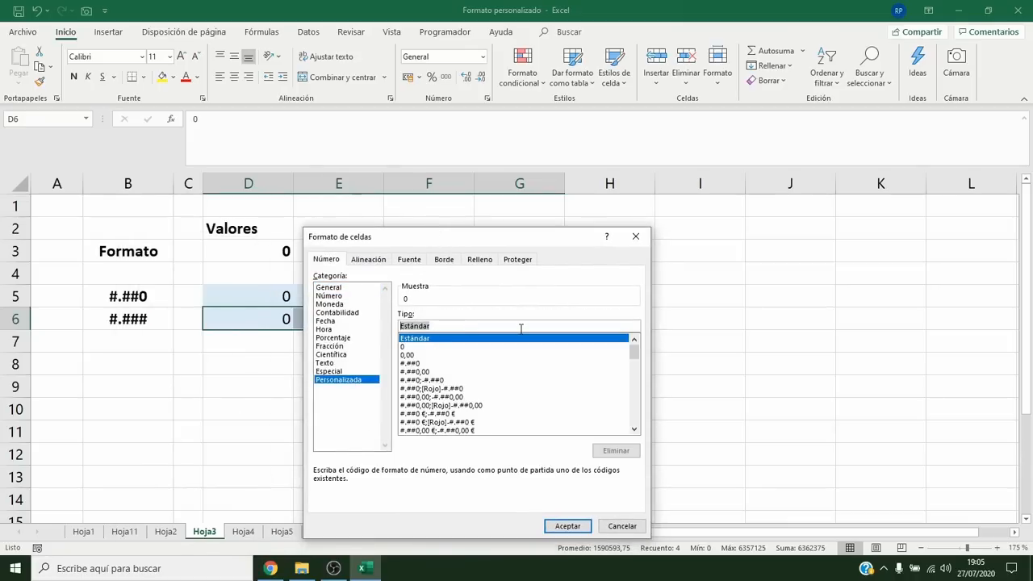
type("#.")
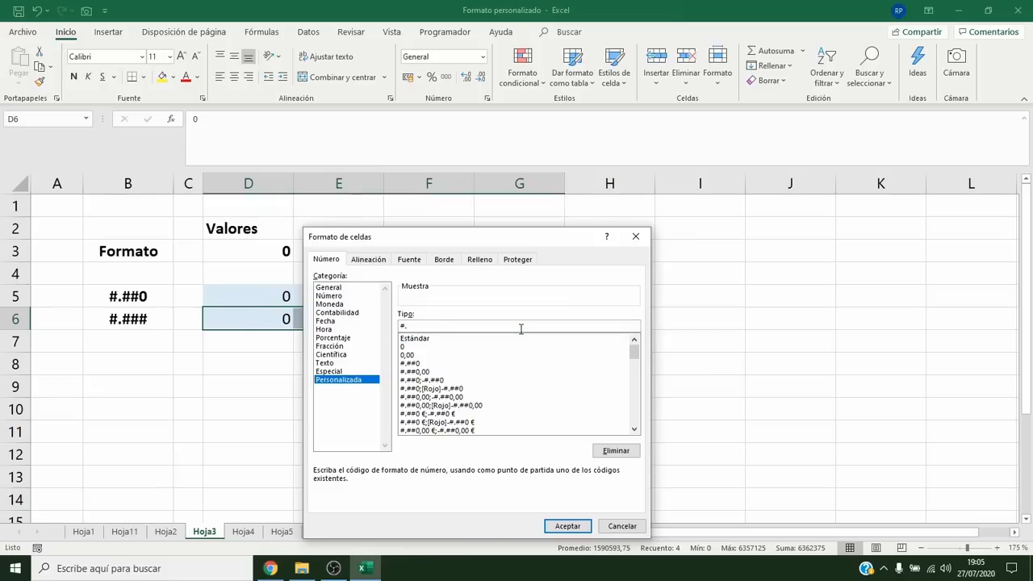
type("###")
left_click(567, 527)
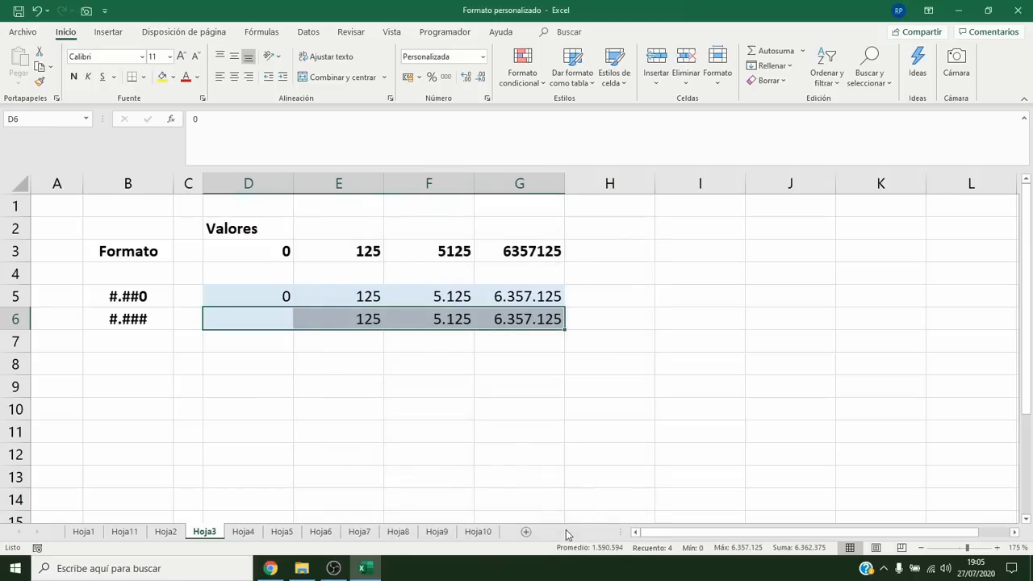
left_click(55, 208)
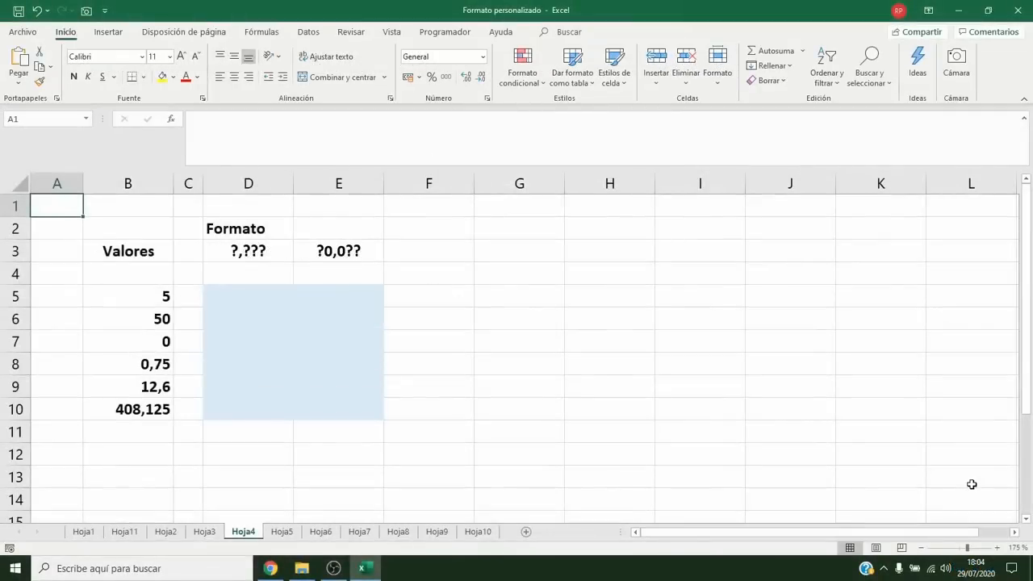
On sheet Hoja4, copy B5:B10 and paste only the values into column D, starting at D5.
left_click_drag(141, 301, 145, 403)
key("ctrl+c")
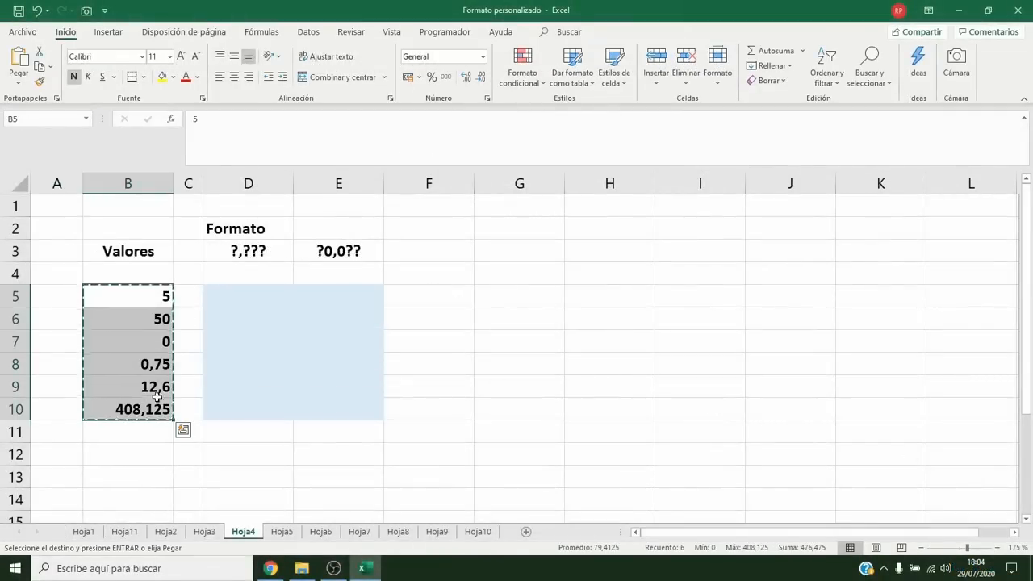
left_click(258, 292)
left_click(18, 78)
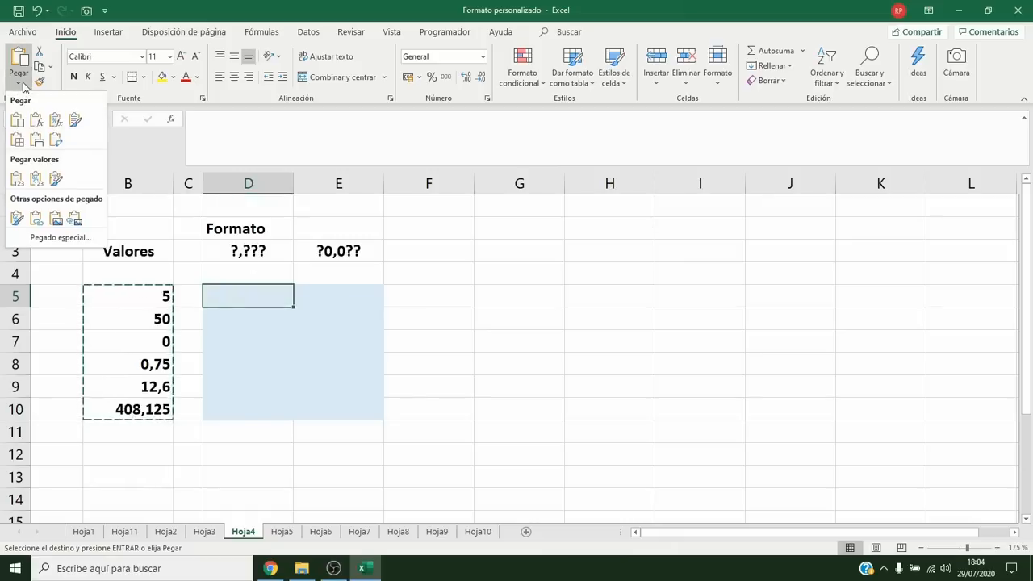
left_click(18, 183)
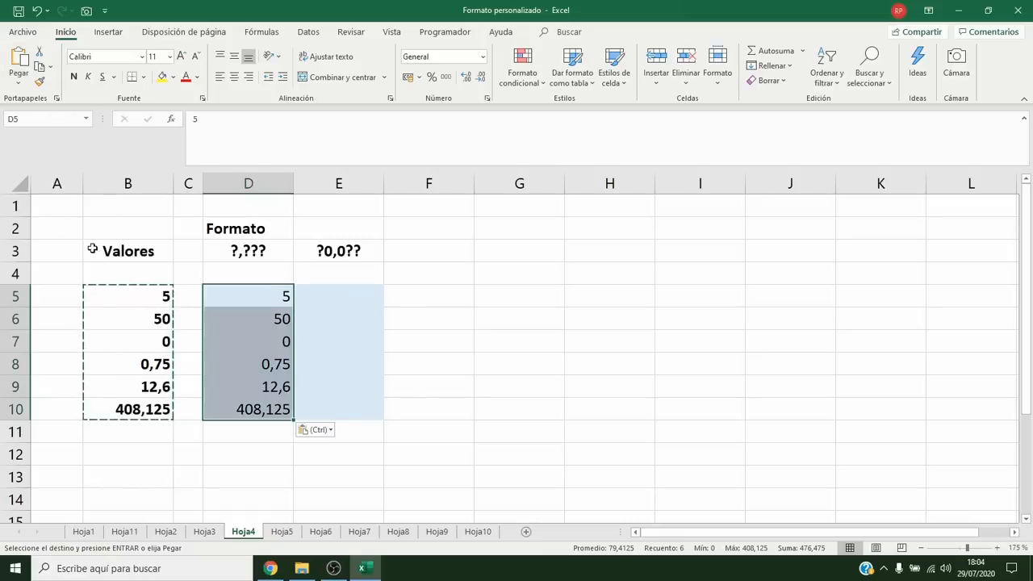
key("Escape")
Apply the custom number format ?,??? to the values in D5:D10.
right_click(256, 301)
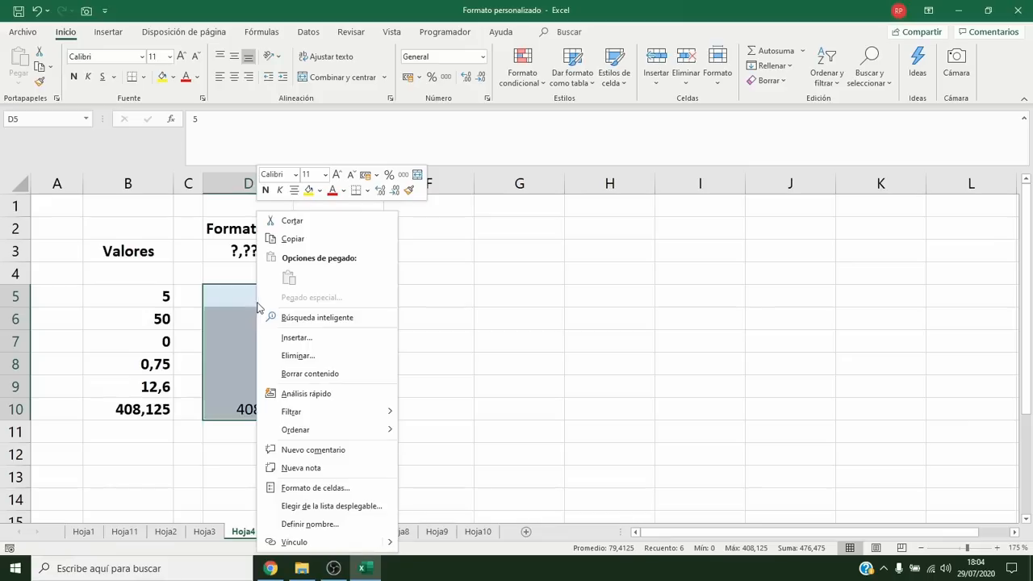
left_click(317, 491)
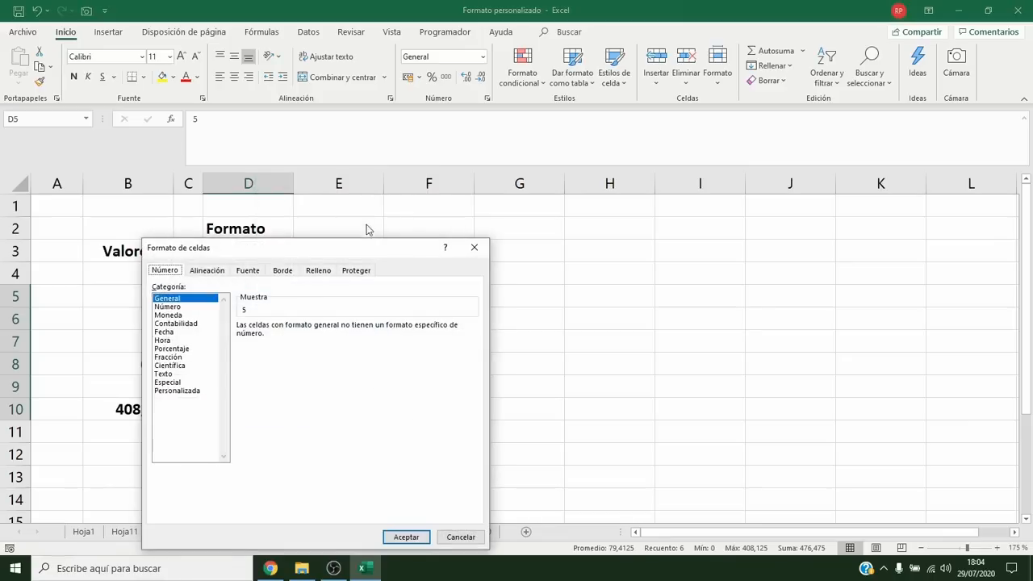
left_click_drag(368, 247, 620, 218)
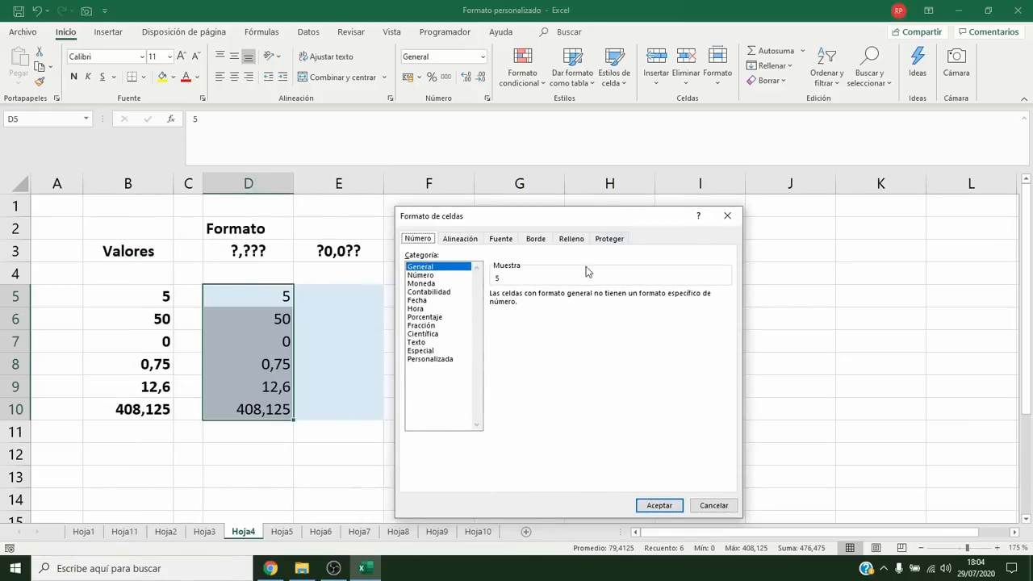
left_click(446, 361)
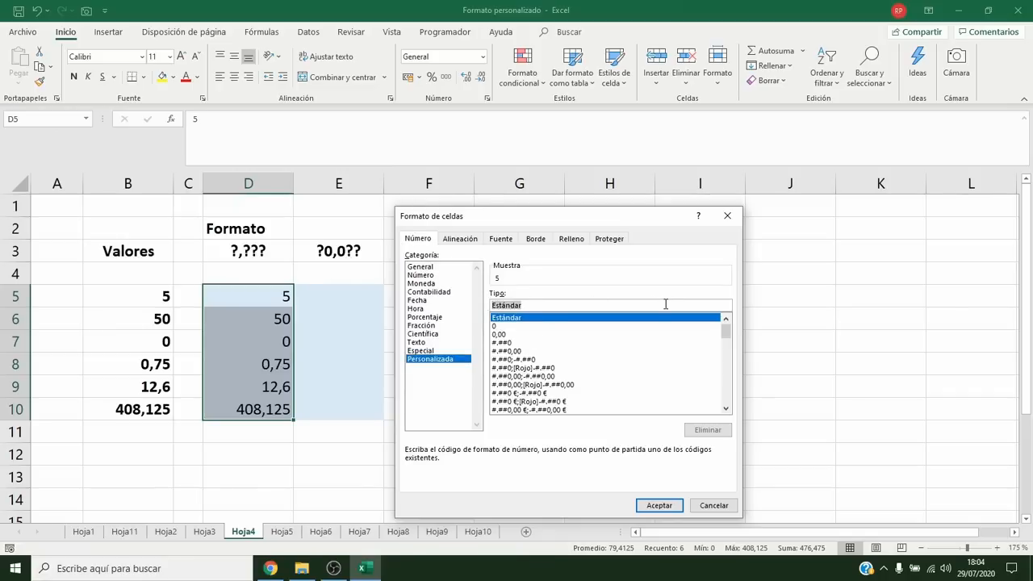
type("?")
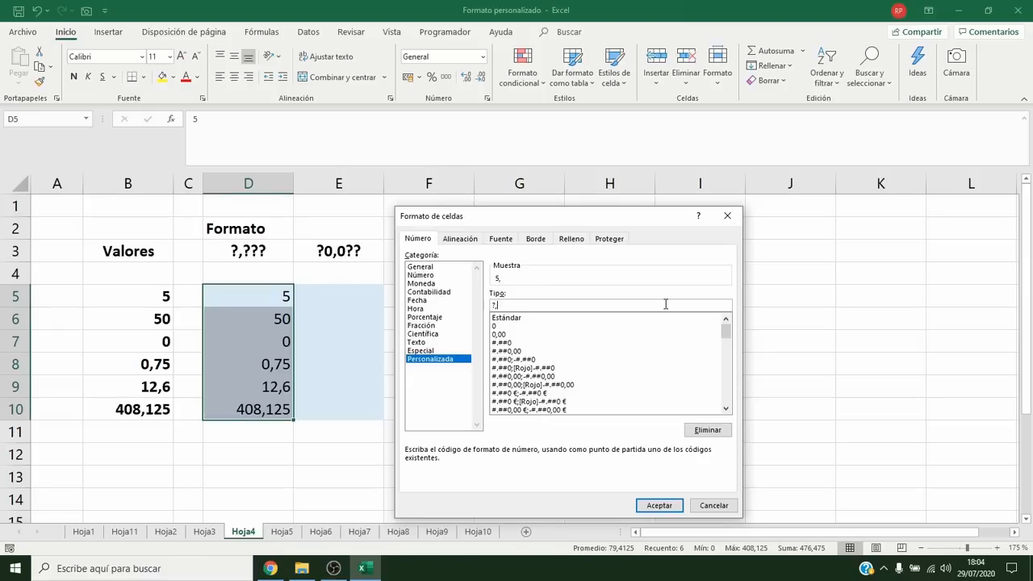
type(",???")
left_click(659, 506)
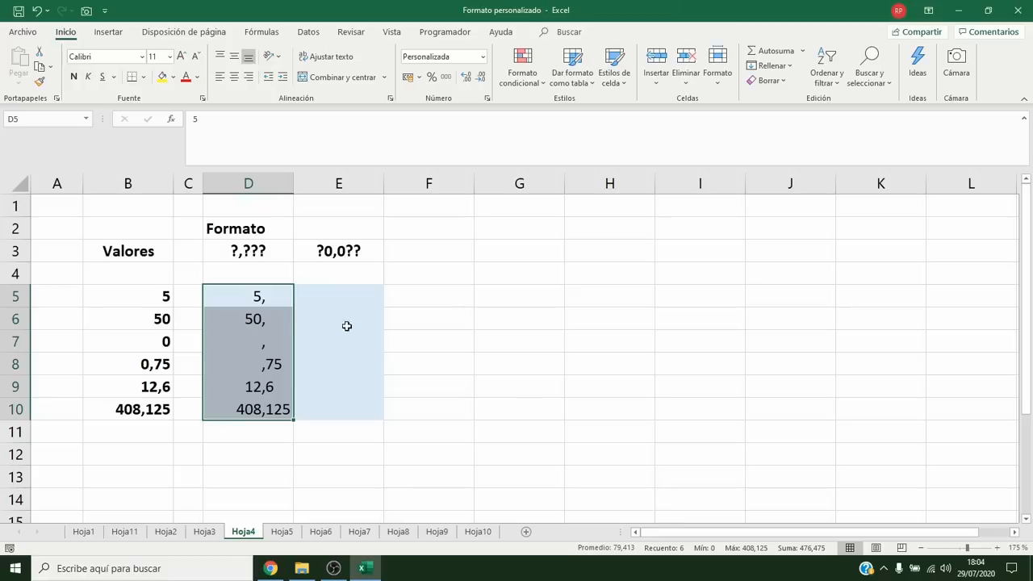
Copy B5:B10 and paste only the values into column E, starting at E5.
left_click_drag(140, 297, 143, 401)
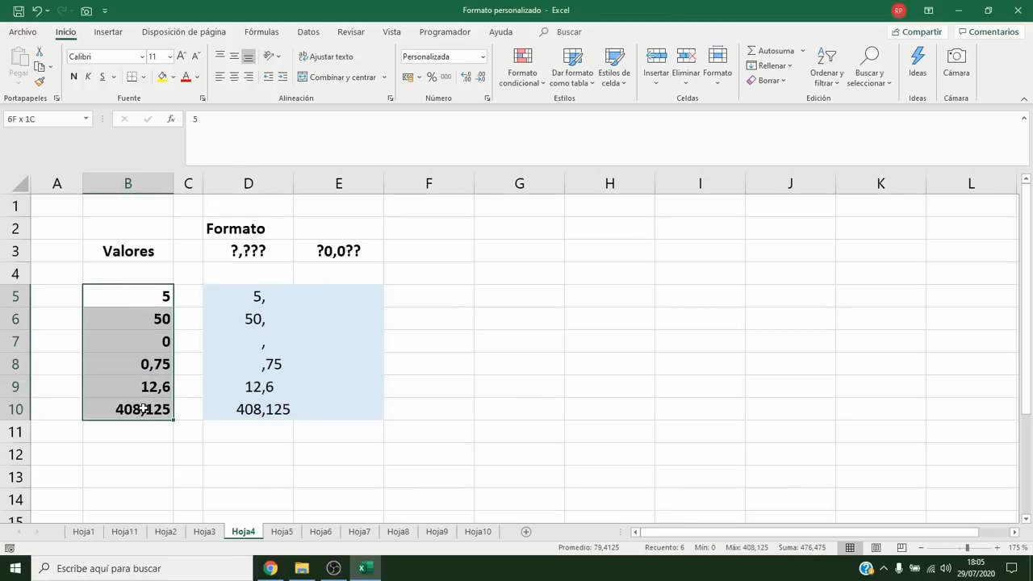
key("ctrl+c")
left_click(357, 301)
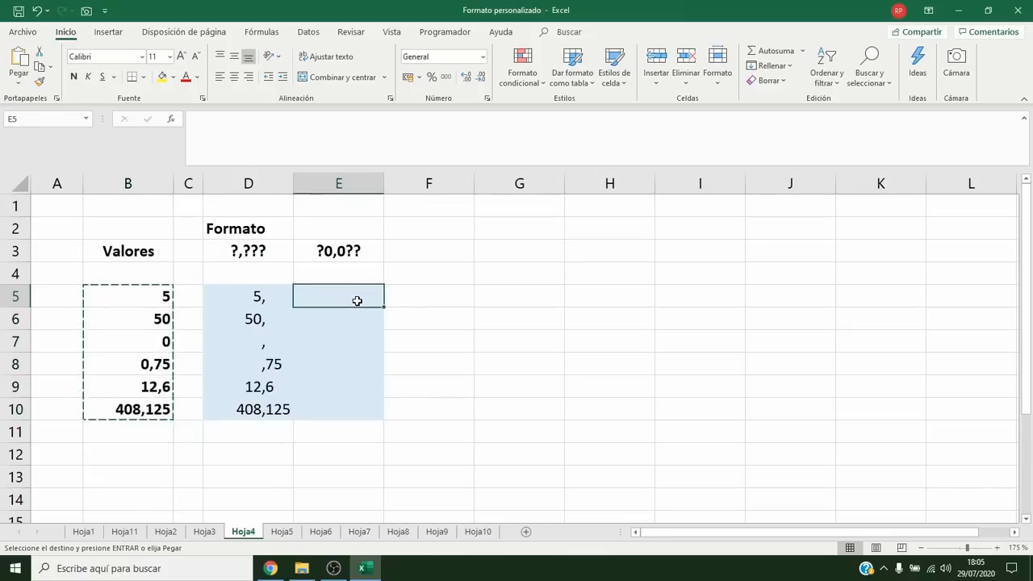
left_click(19, 82)
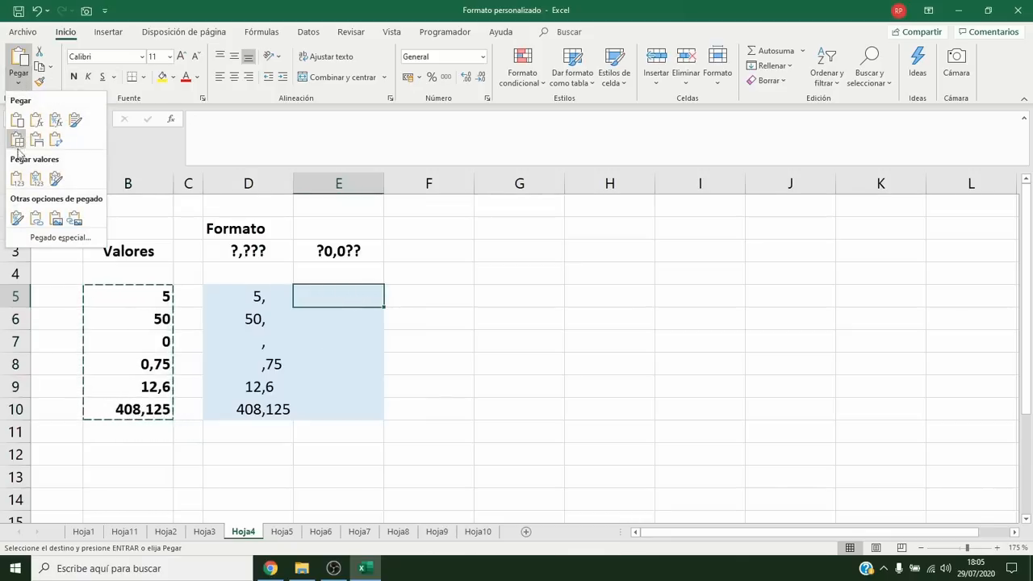
left_click(18, 179)
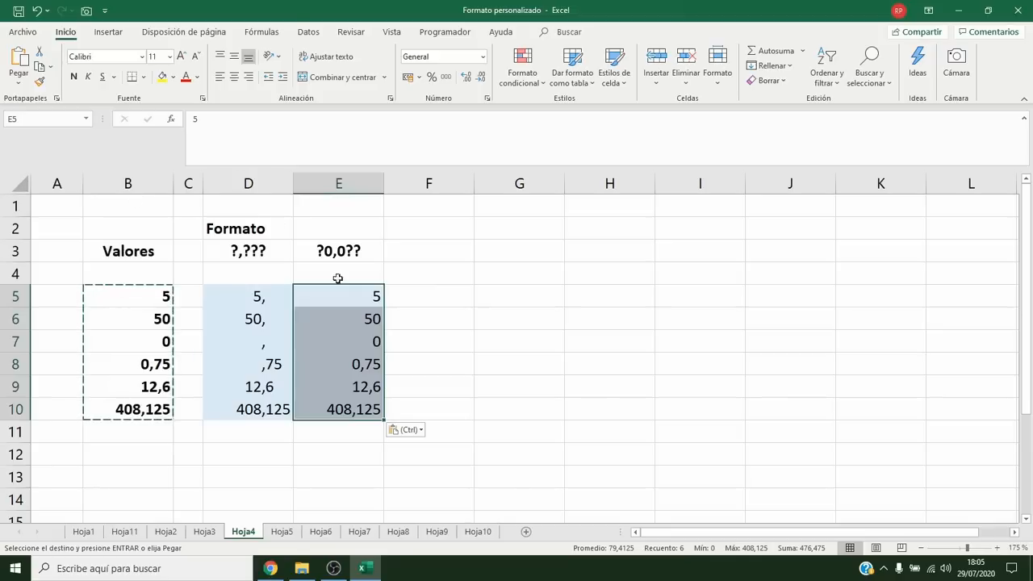
key("Escape")
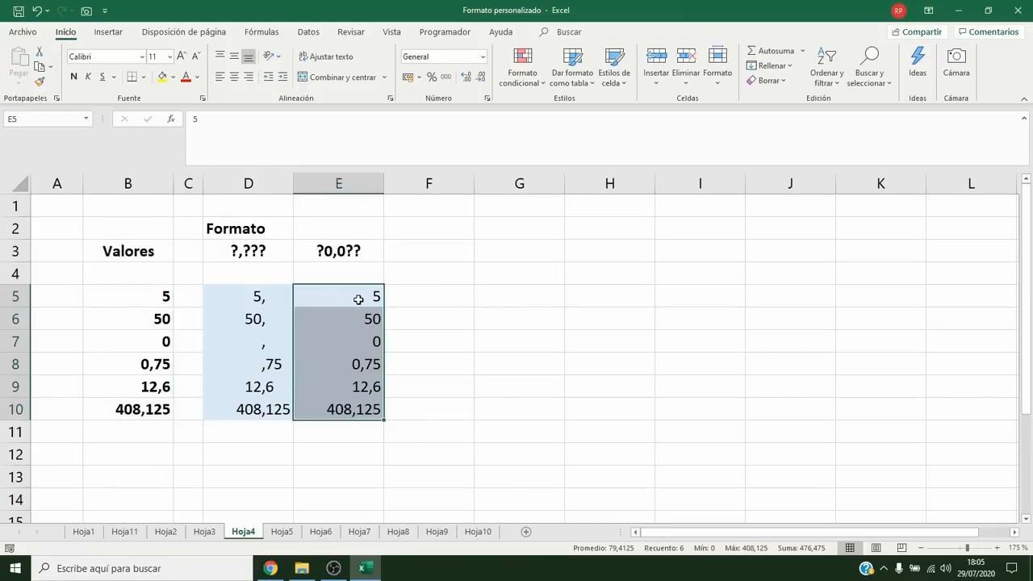
Apply the custom number format ?0,0?? to the values in E5:E10.
right_click(359, 299)
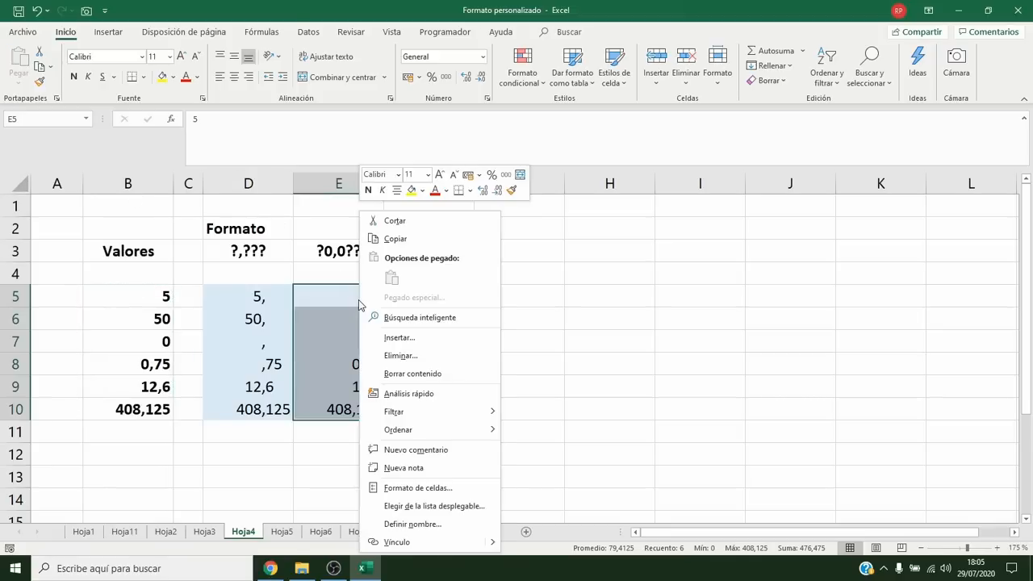
left_click(427, 489)
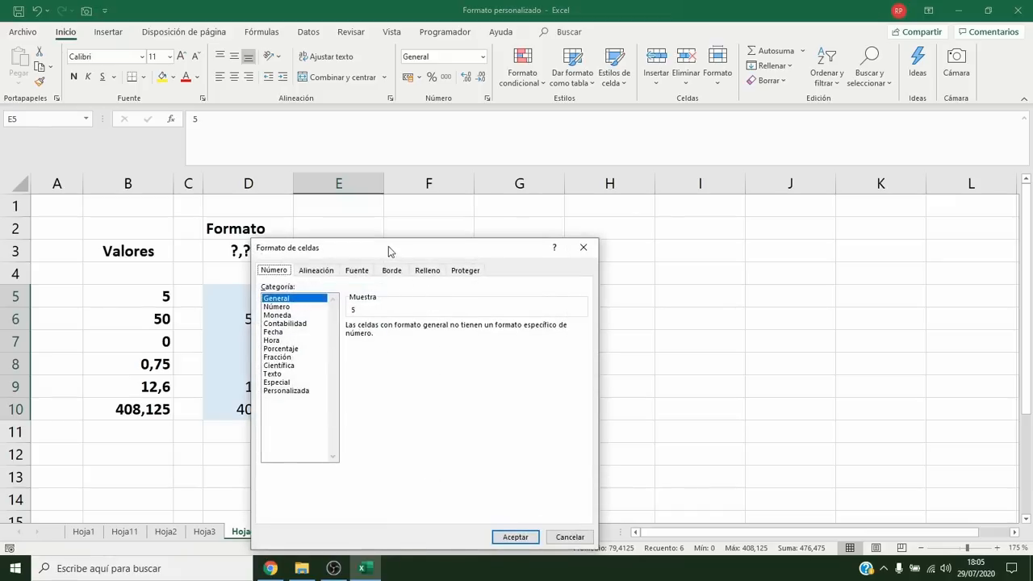
left_click_drag(389, 252, 531, 213)
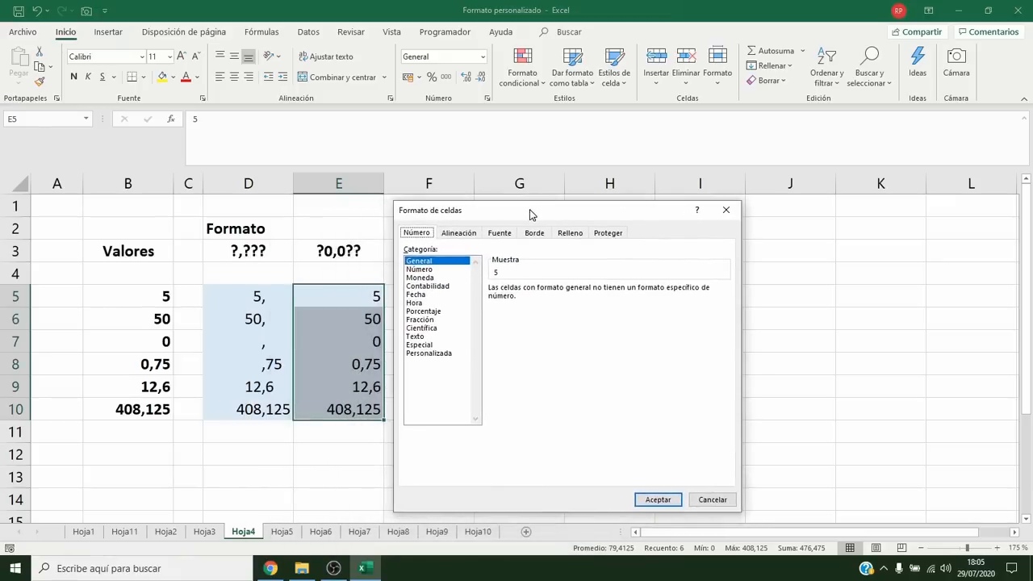
left_click(443, 353)
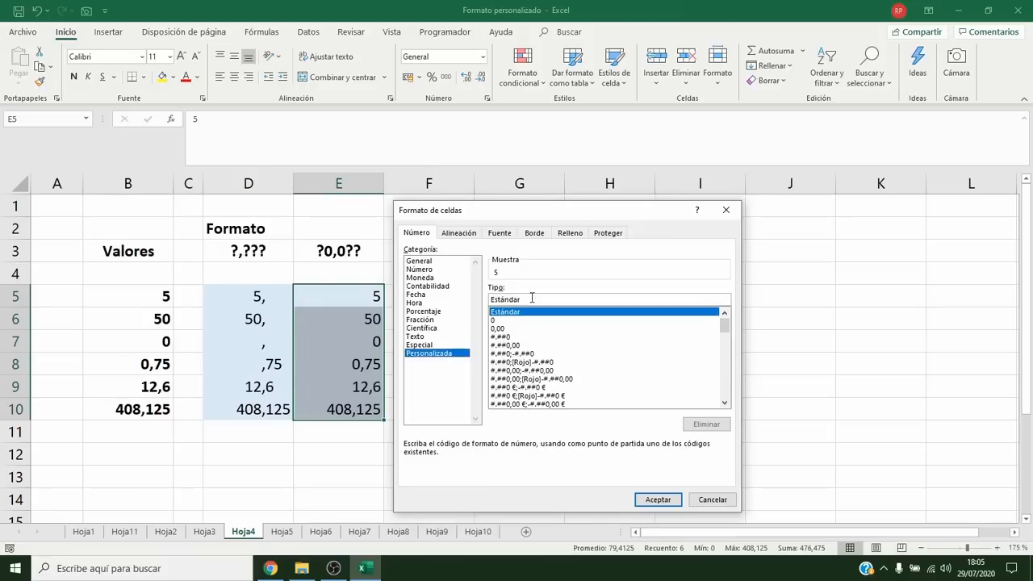
left_click_drag(532, 299, 483, 301)
type("?0")
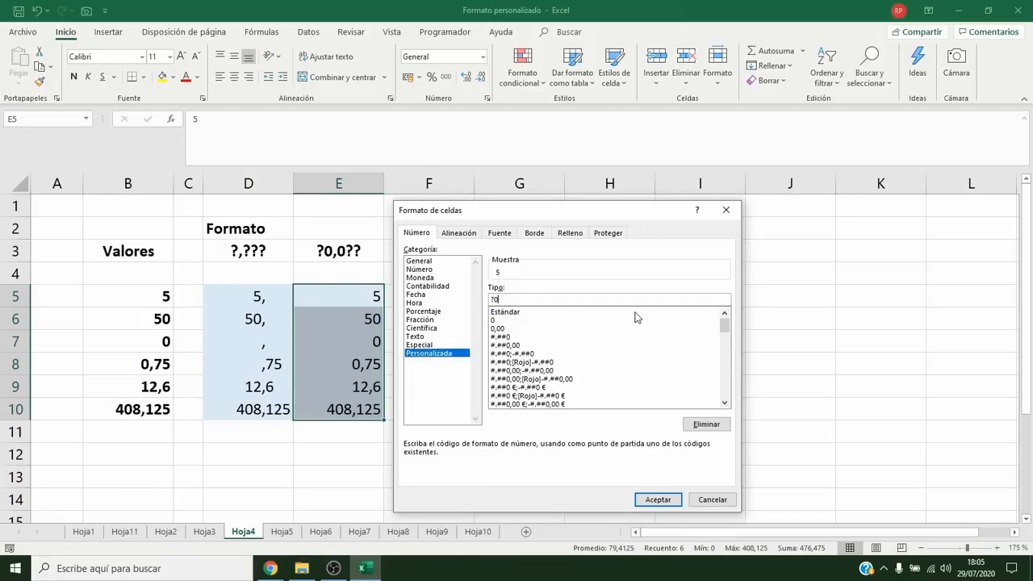
type(",0??")
left_click(647, 499)
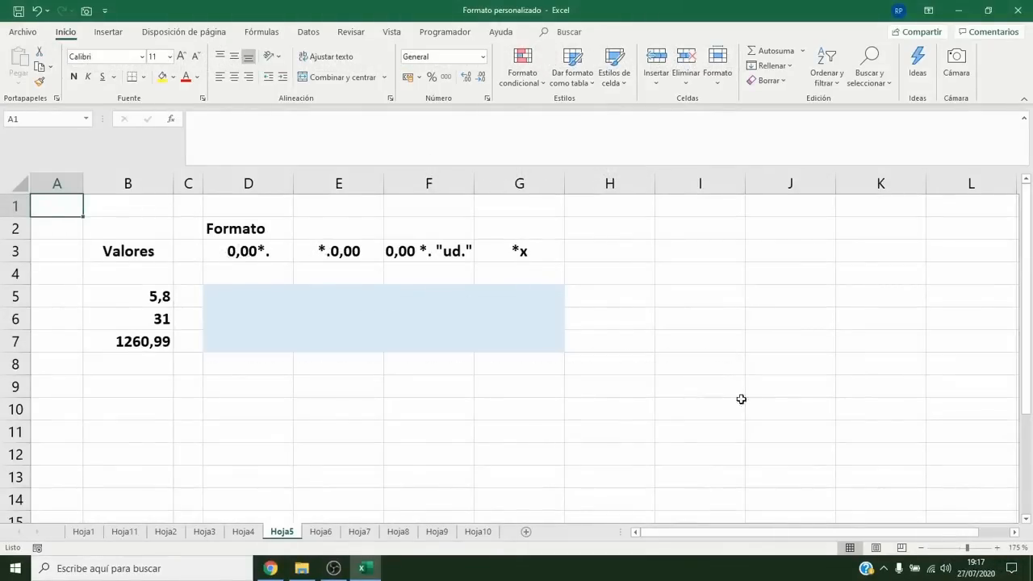
On sheet Hoja5, copy B5:B7 and paste only the values into column D, starting at D5.
left_click_drag(121, 297, 120, 339)
key("ctrl+c")
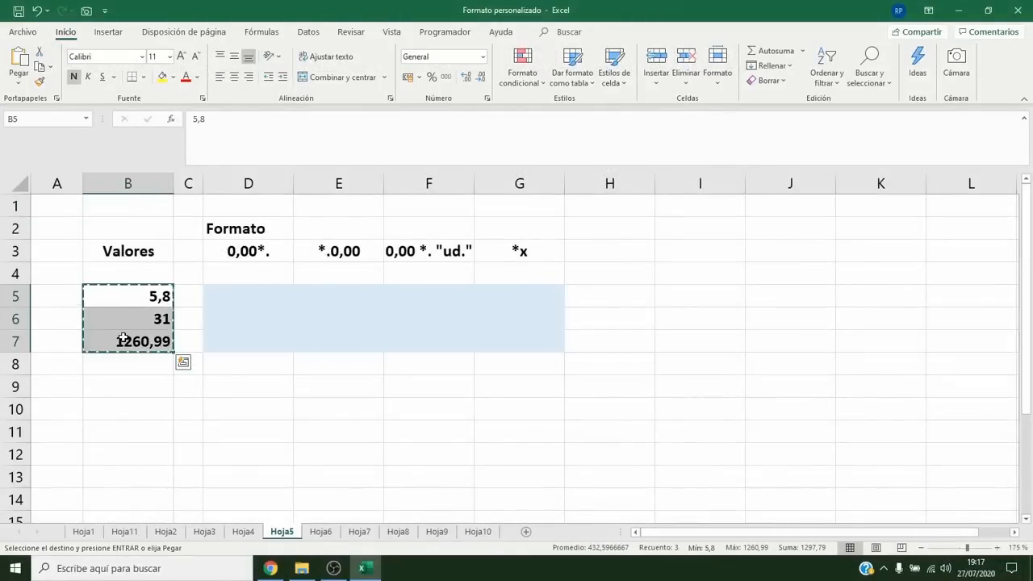
left_click(254, 298)
left_click(19, 82)
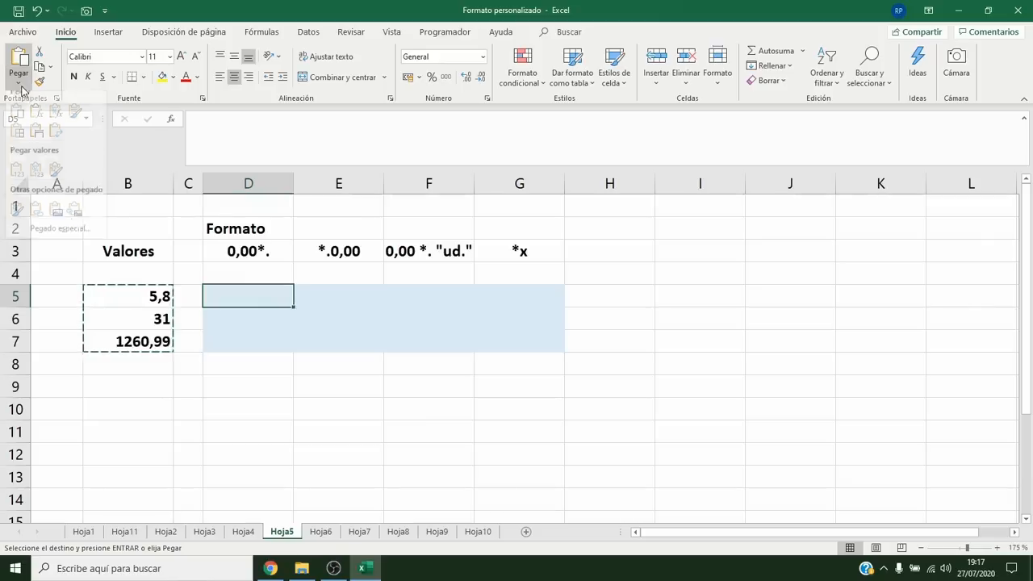
left_click(15, 179)
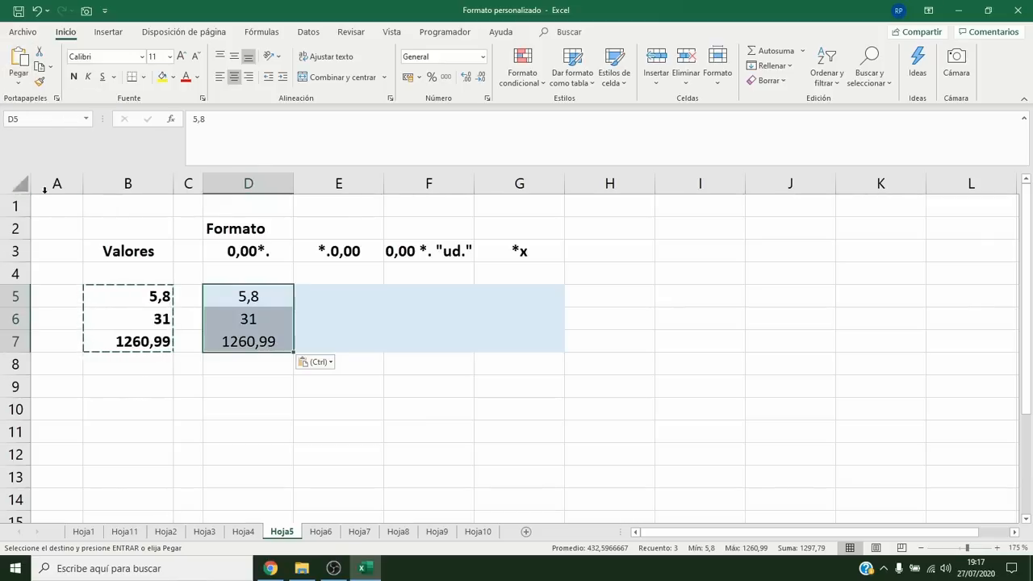
key("Escape")
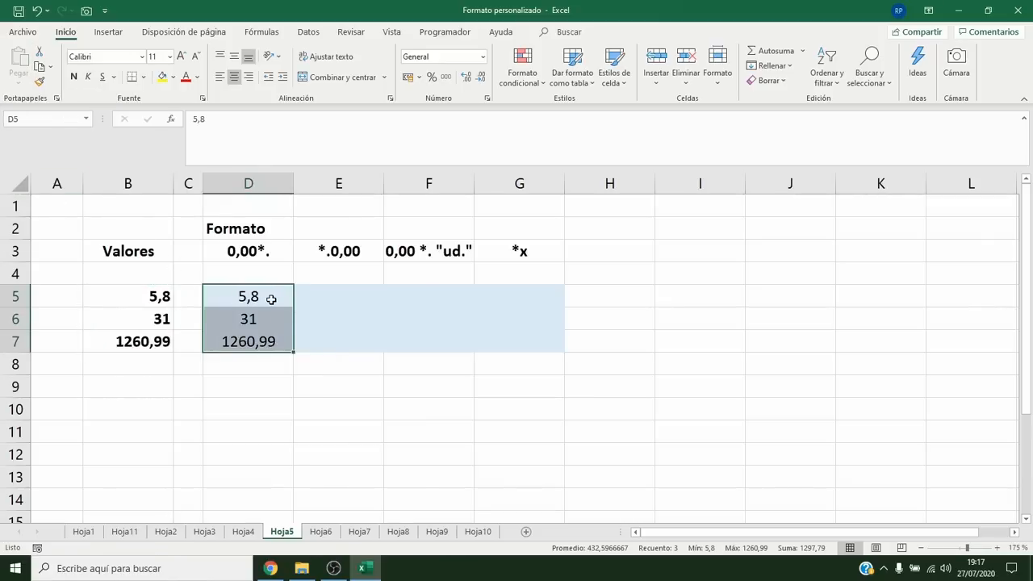
Apply the custom number format 0,00*. to the values in D5:D7.
right_click(269, 298)
left_click(330, 487)
left_click_drag(383, 252, 523, 209)
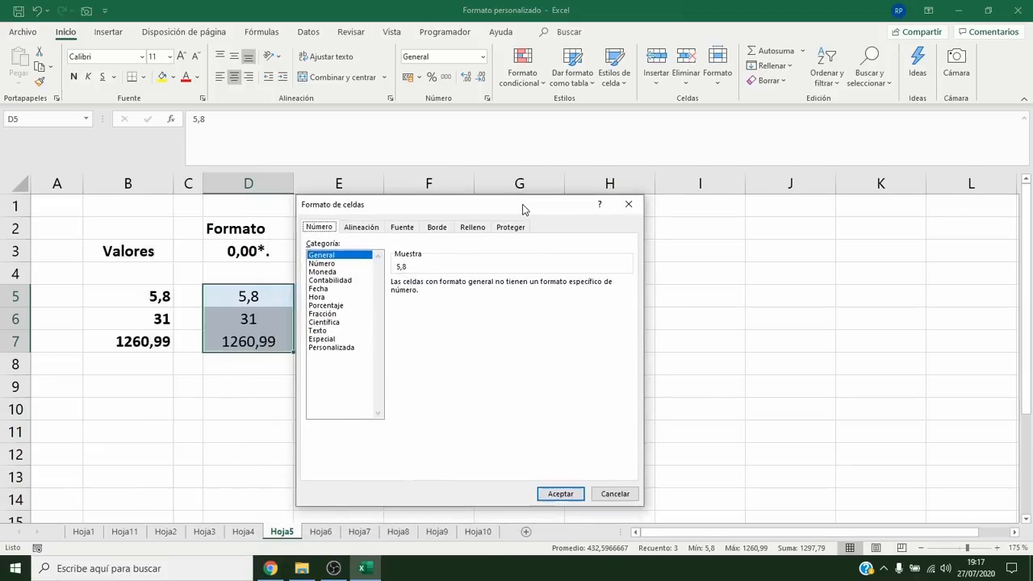
left_click(338, 348)
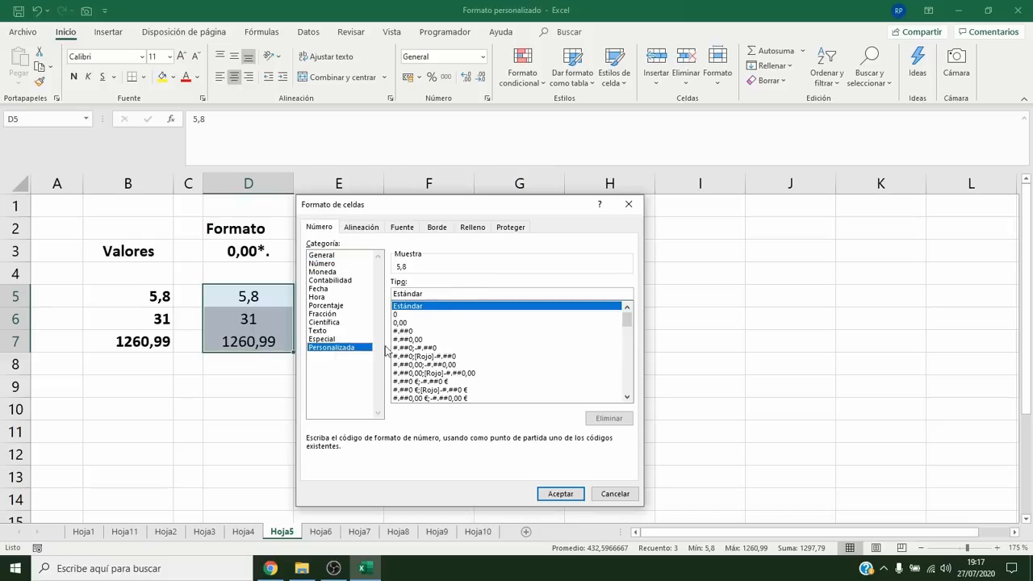
left_click_drag(434, 294, 359, 299)
type("0,00")
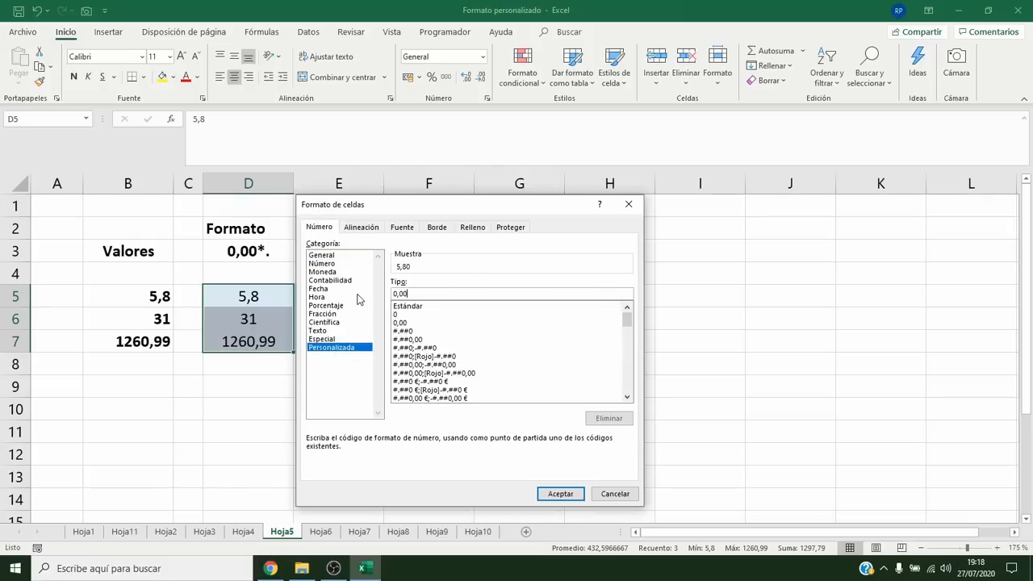
type("*.")
left_click(561, 493)
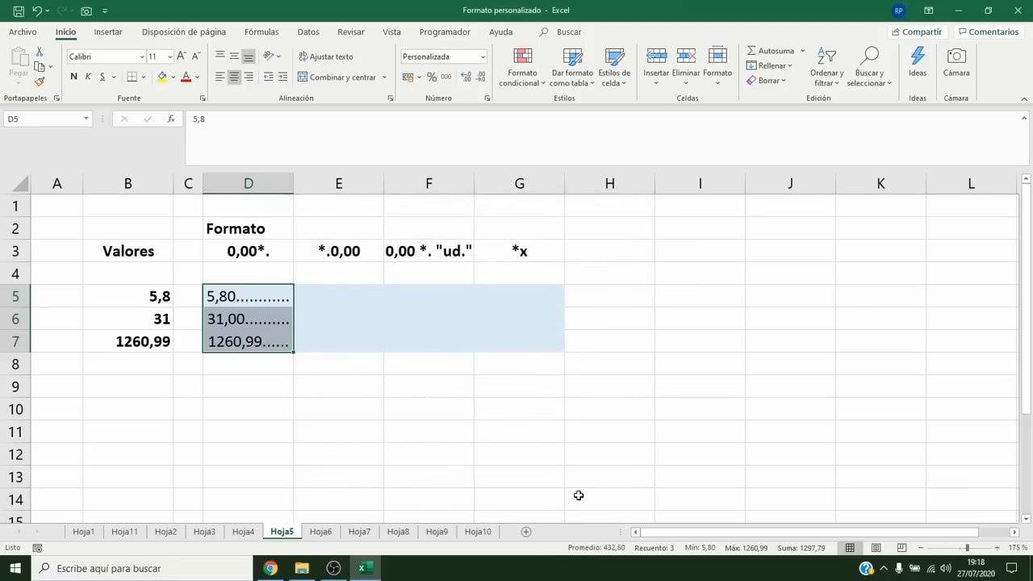
Copy B5:B7 and paste only the values into column E, starting at E5.
left_click_drag(160, 299, 164, 340)
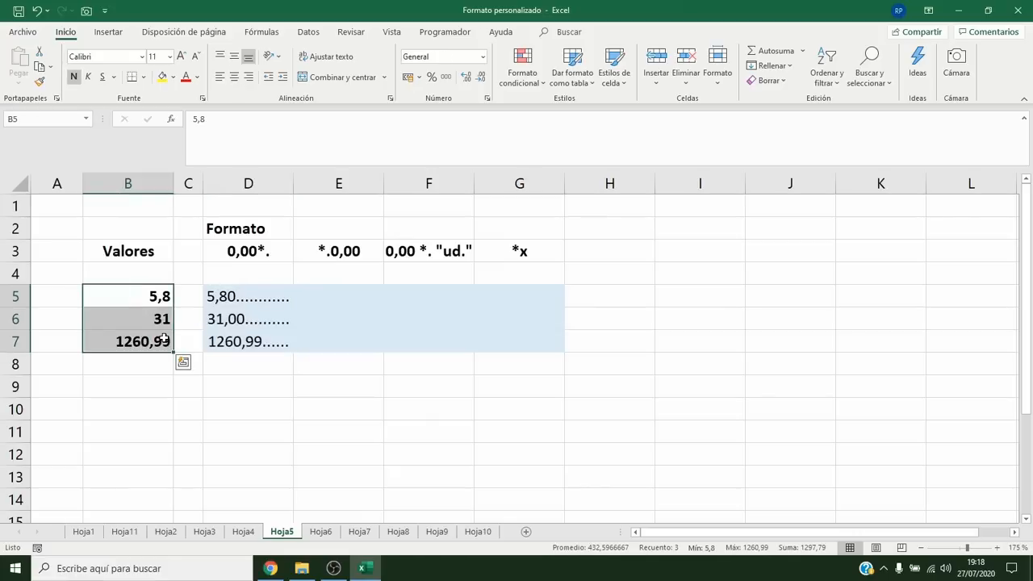
key("ctrl+c")
left_click(315, 292)
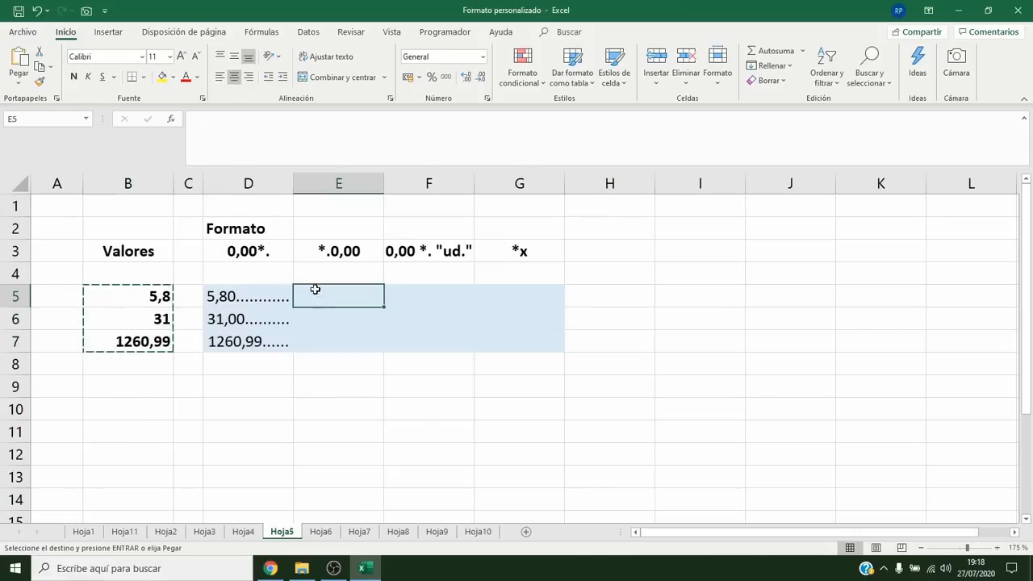
left_click(18, 81)
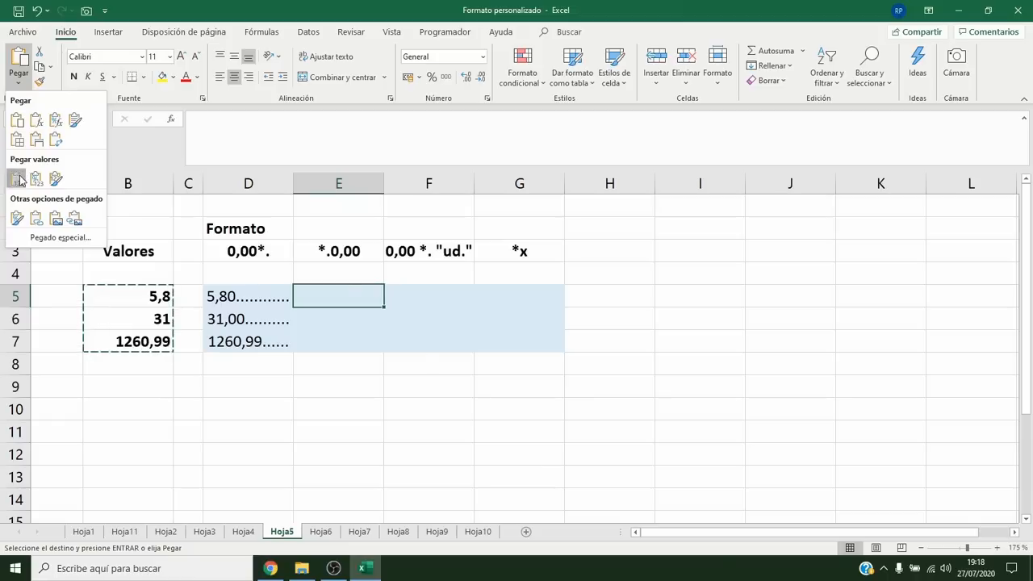
left_click(17, 178)
key("Escape")
Apply the custom number format *.0,00 to the values in E5:E7.
right_click(368, 300)
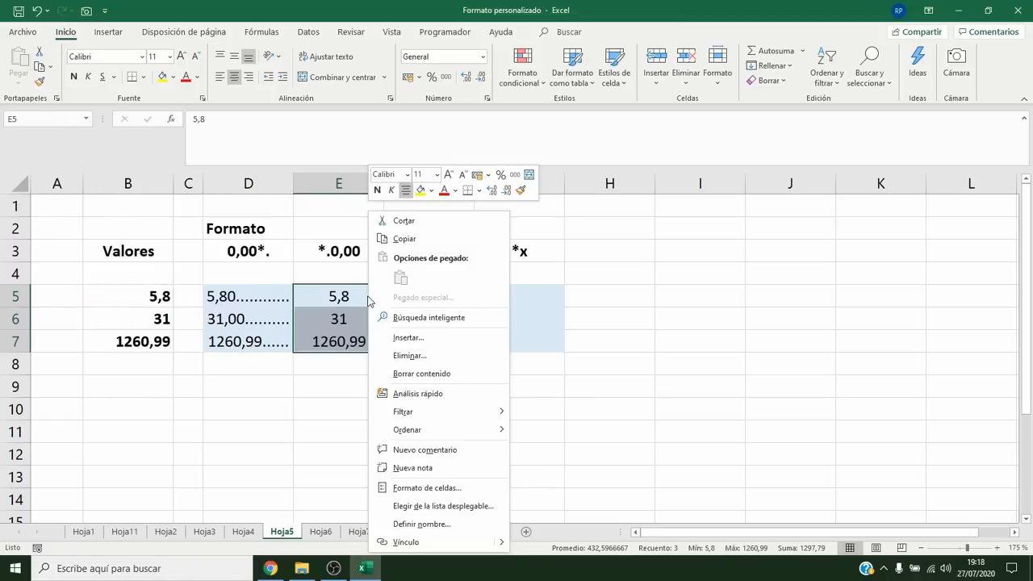
left_click(432, 489)
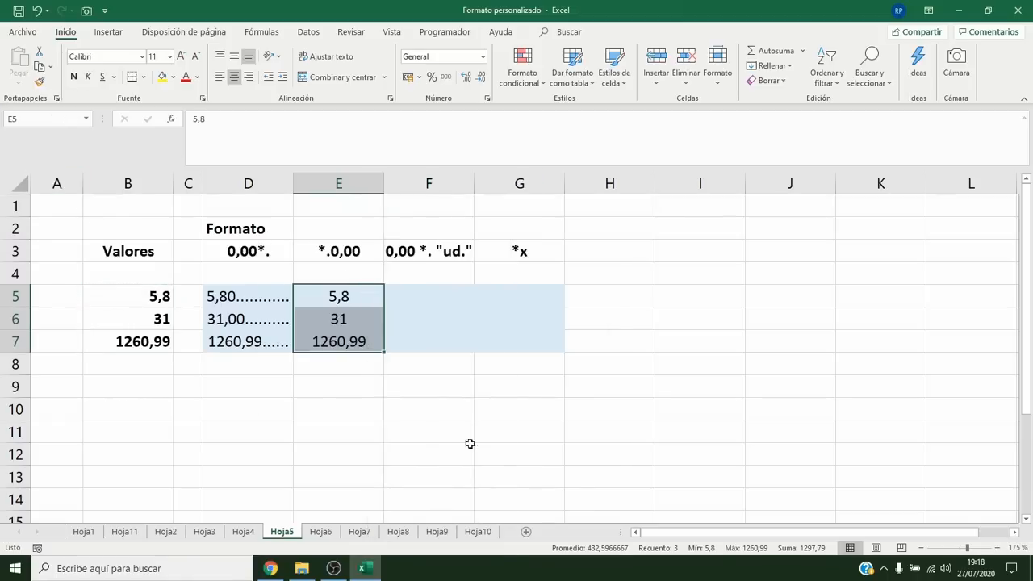
left_click_drag(432, 242, 581, 218)
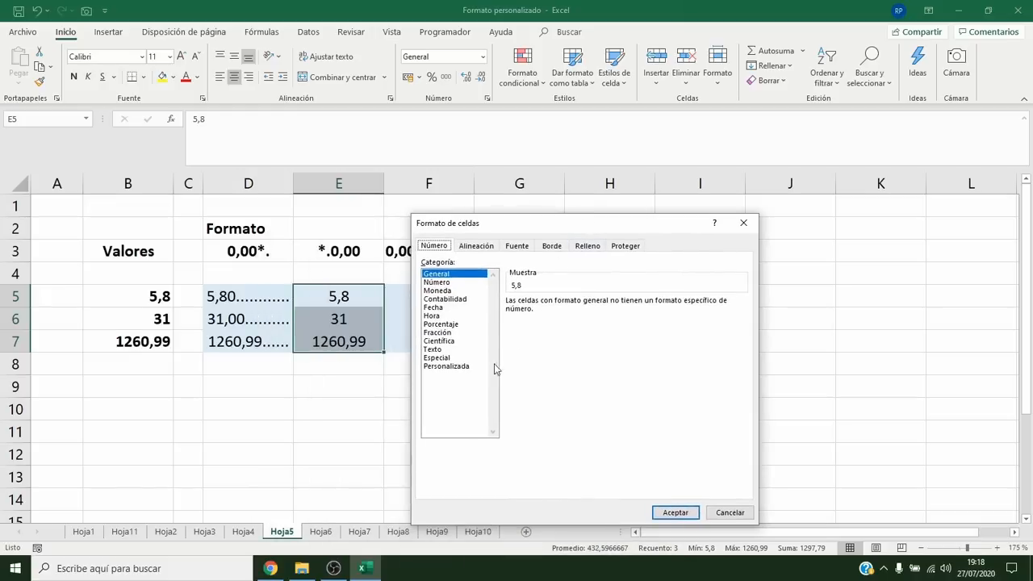
left_click(461, 367)
left_click_drag(552, 311, 508, 315)
type("*.")
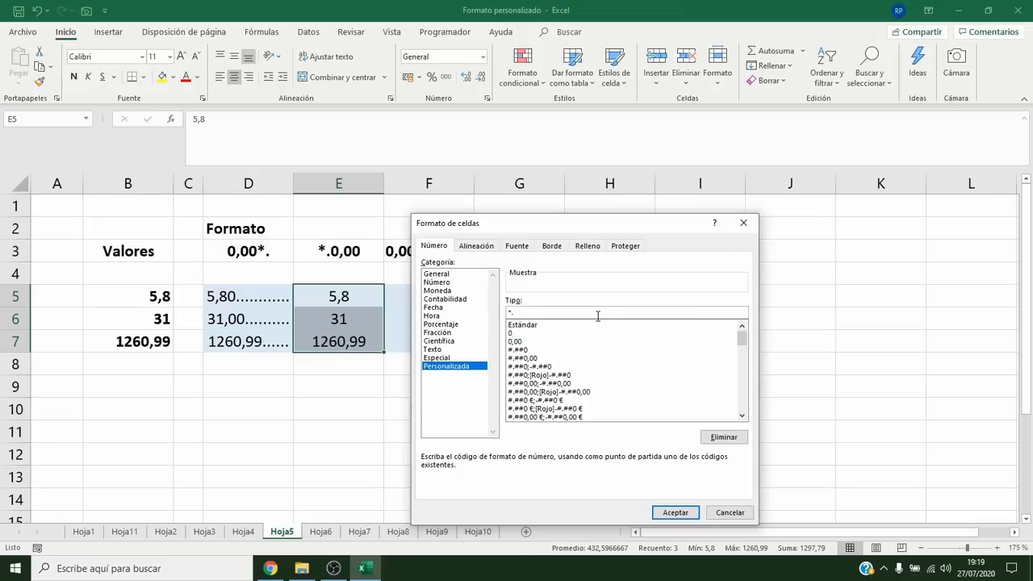
type("0,00")
left_click(665, 515)
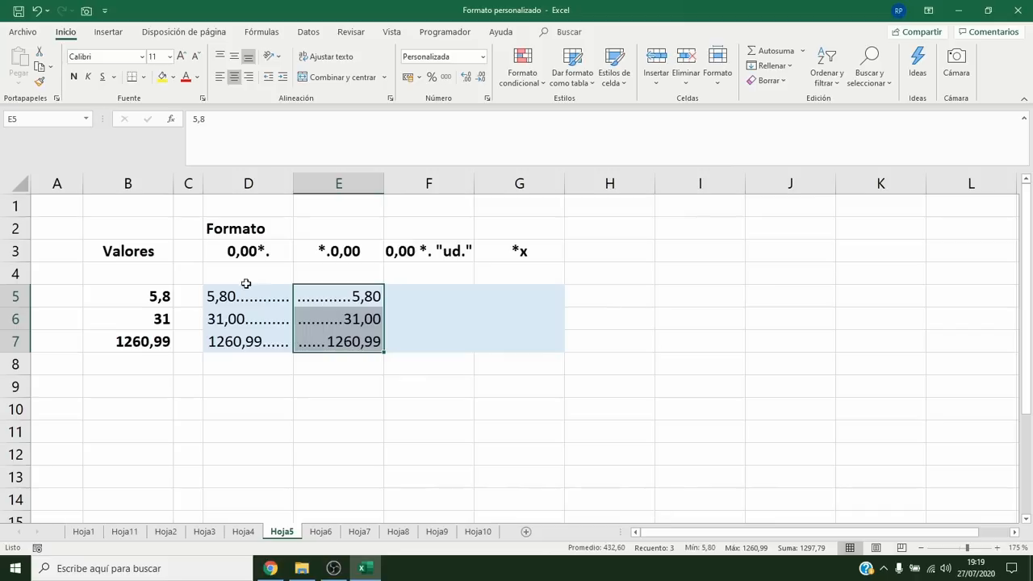
Copy B5:B7 and paste only the values into column F, starting at F5.
left_click_drag(145, 295, 153, 336)
key("ctrl+c")
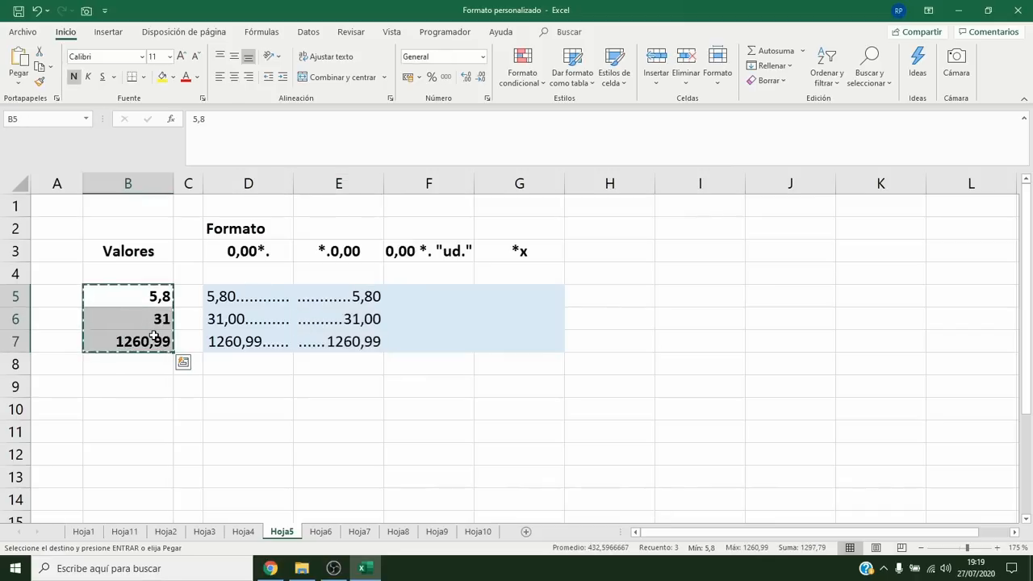
left_click(403, 296)
left_click(19, 80)
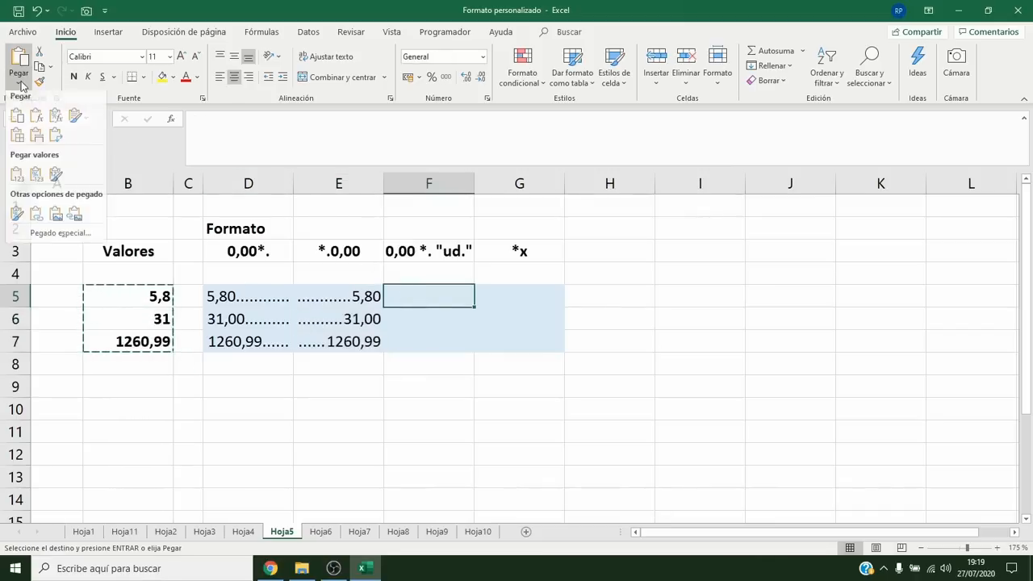
left_click(19, 178)
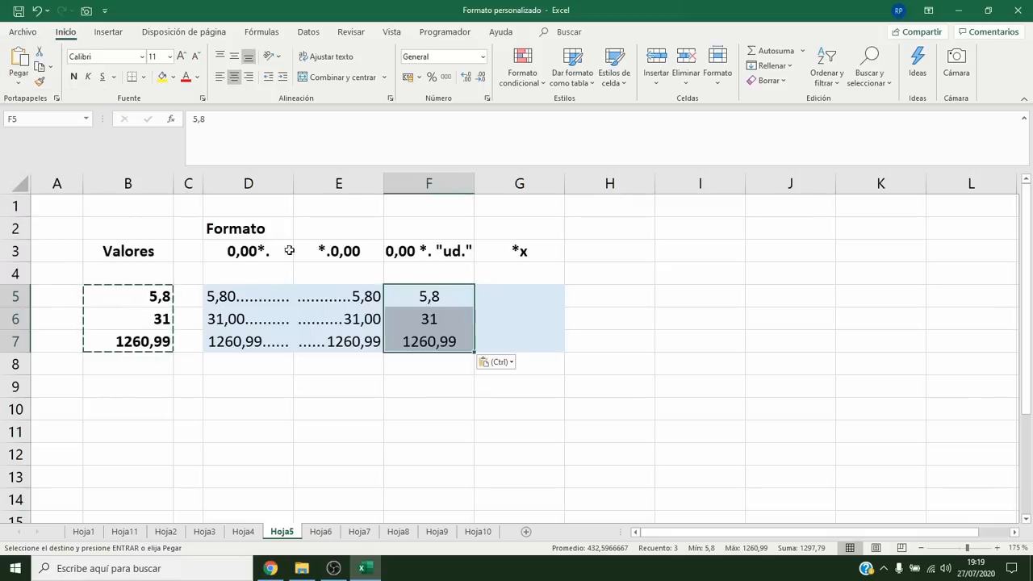
key("Escape")
Apply the custom number format 0,00 *. "ud." to the values in F5:F7.
right_click(430, 297)
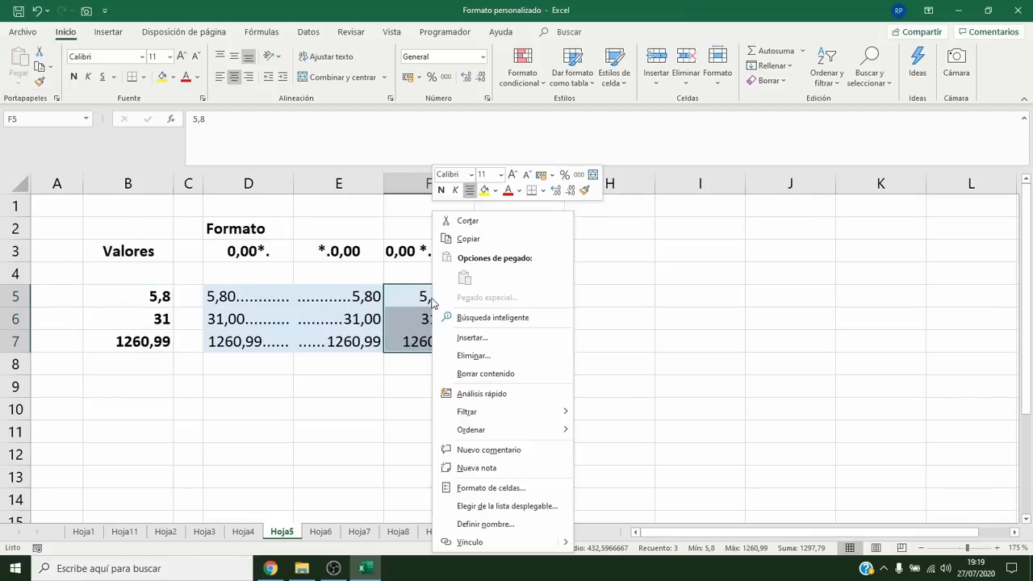
left_click(484, 487)
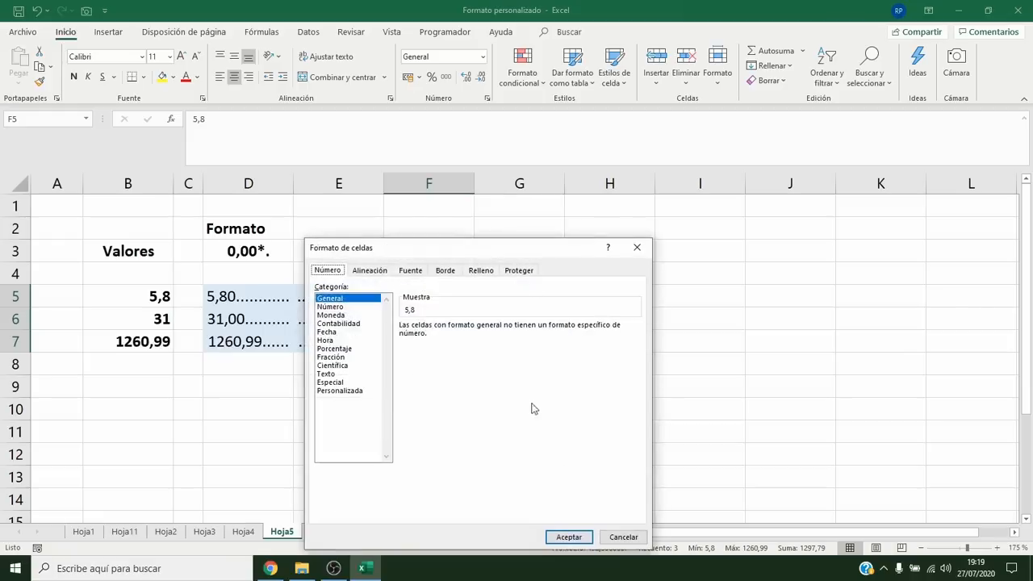
left_click_drag(536, 249, 718, 194)
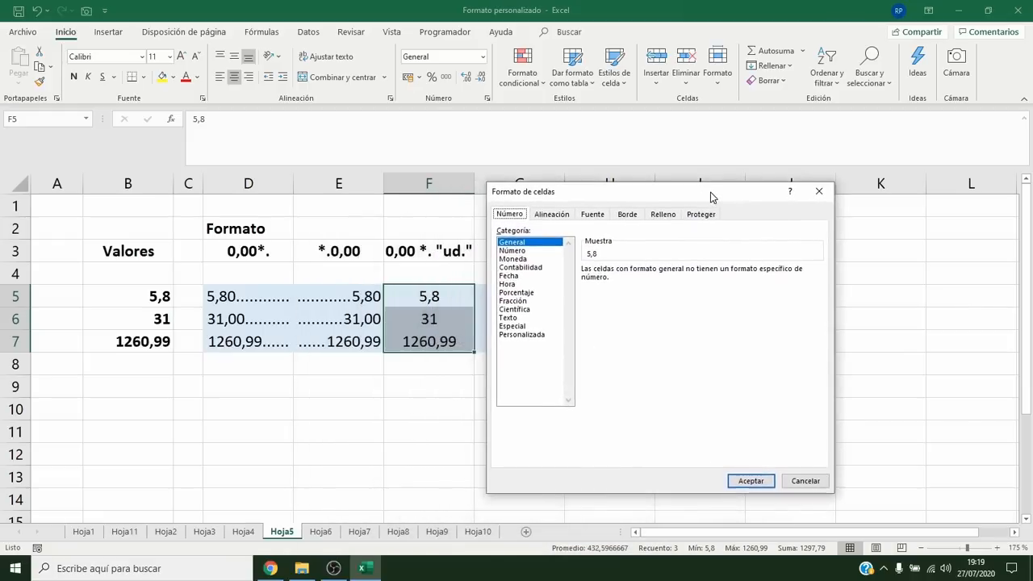
left_click(555, 334)
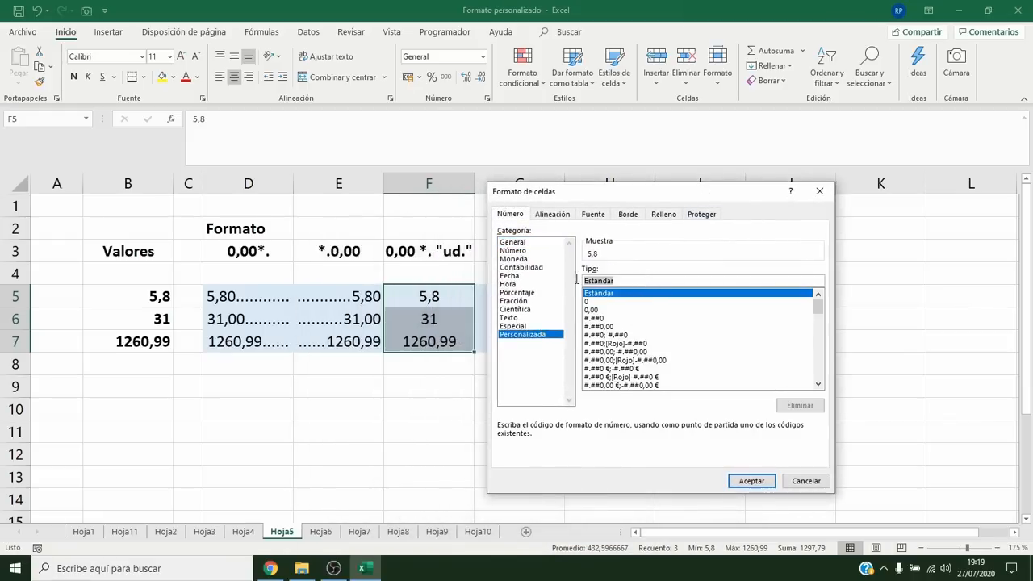
type("0")
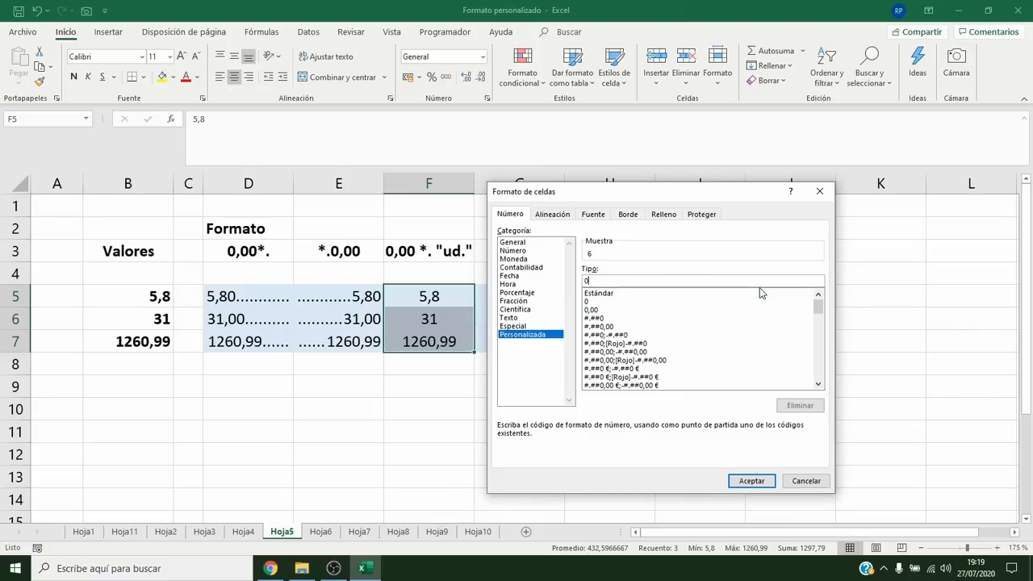
type(",00 *. \"ud.\"")
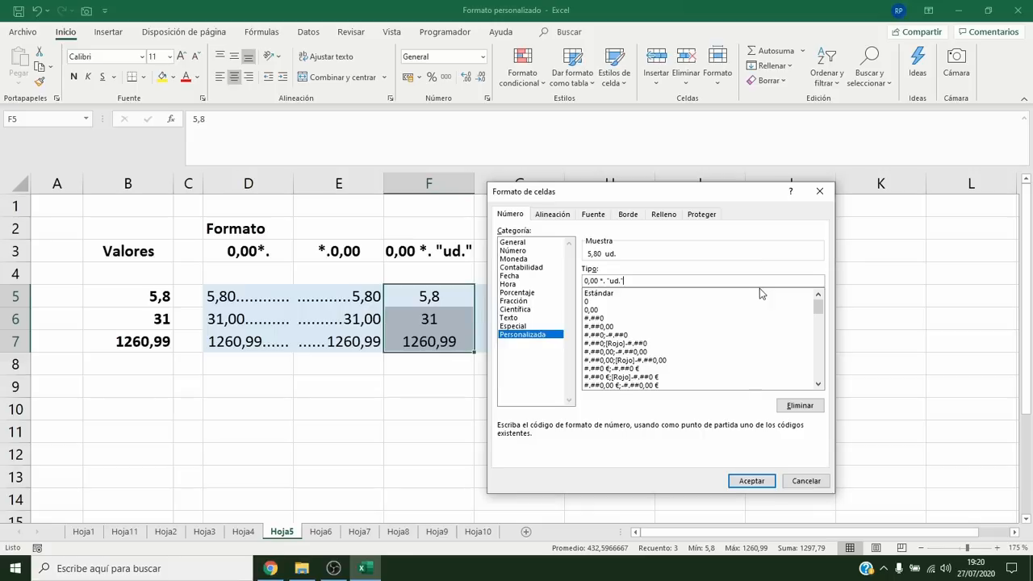
left_click(750, 483)
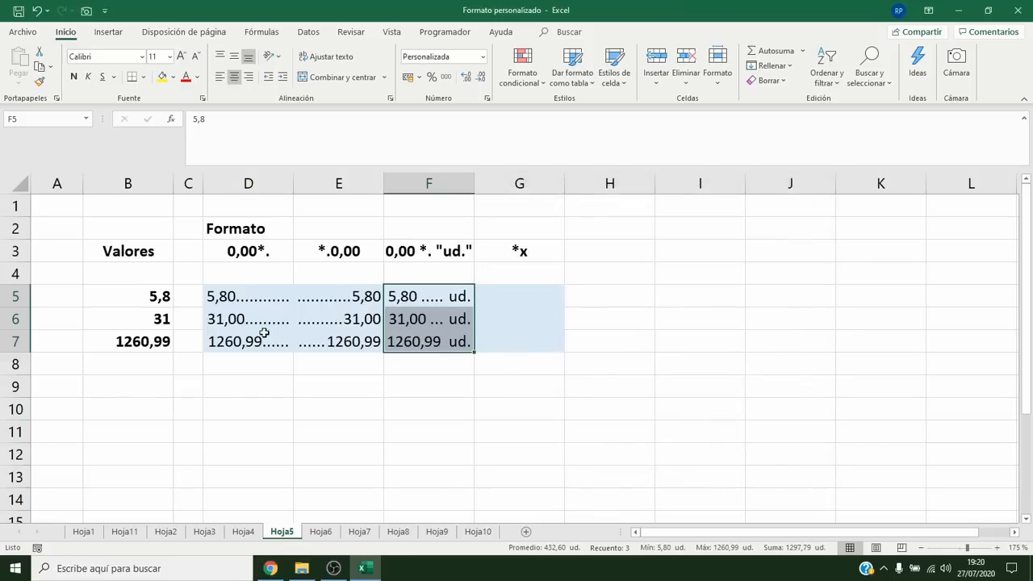
Copy B5:B7 and paste only the values into column G, starting at G5.
left_click_drag(141, 299, 148, 339)
key("ctrl+c")
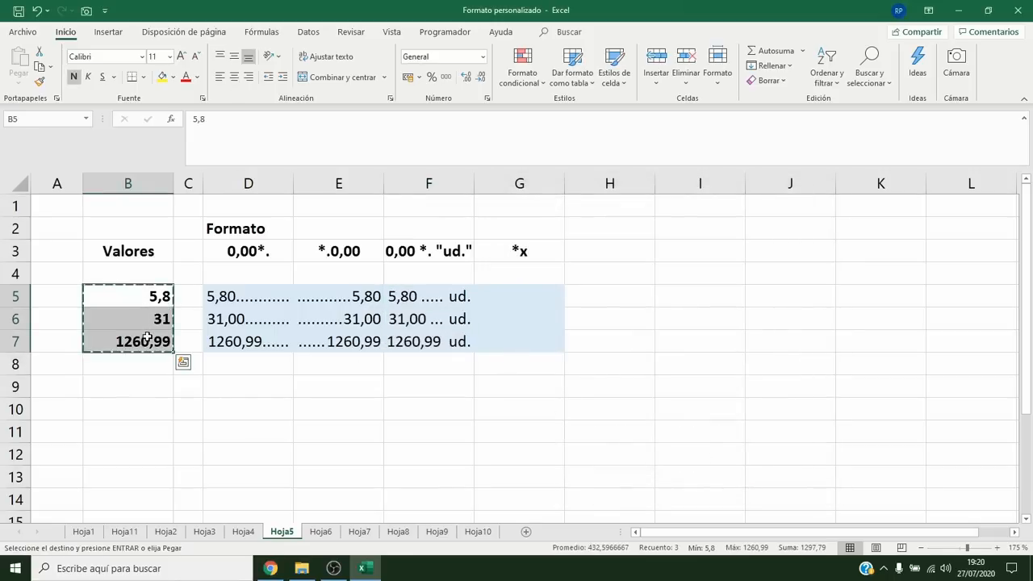
left_click(521, 298)
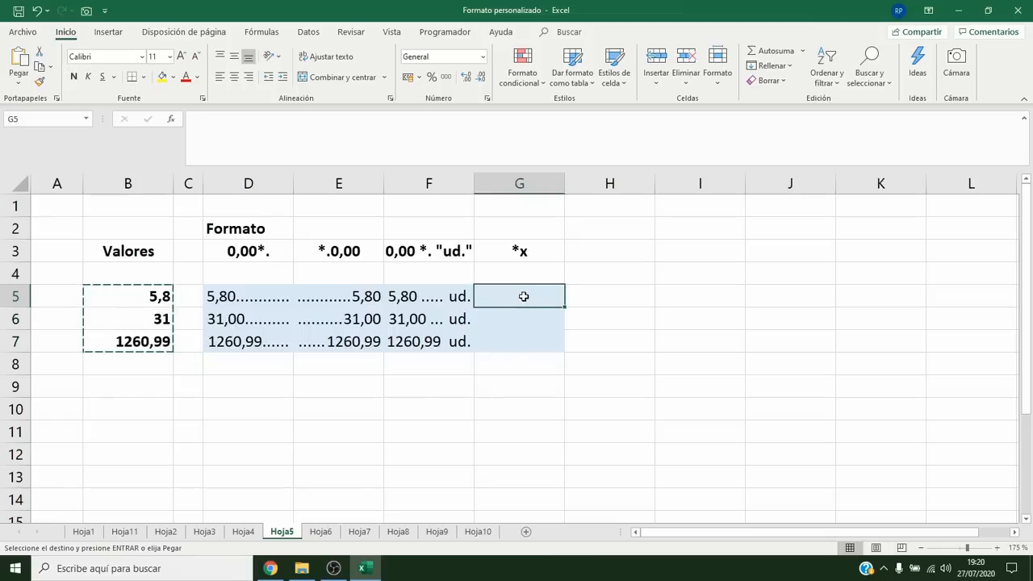
left_click(18, 81)
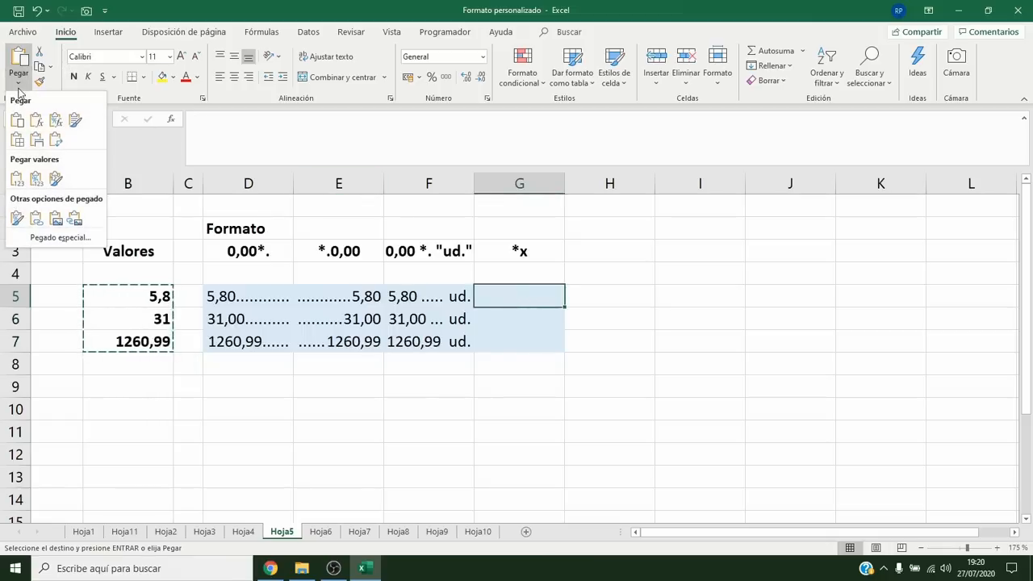
left_click(17, 177)
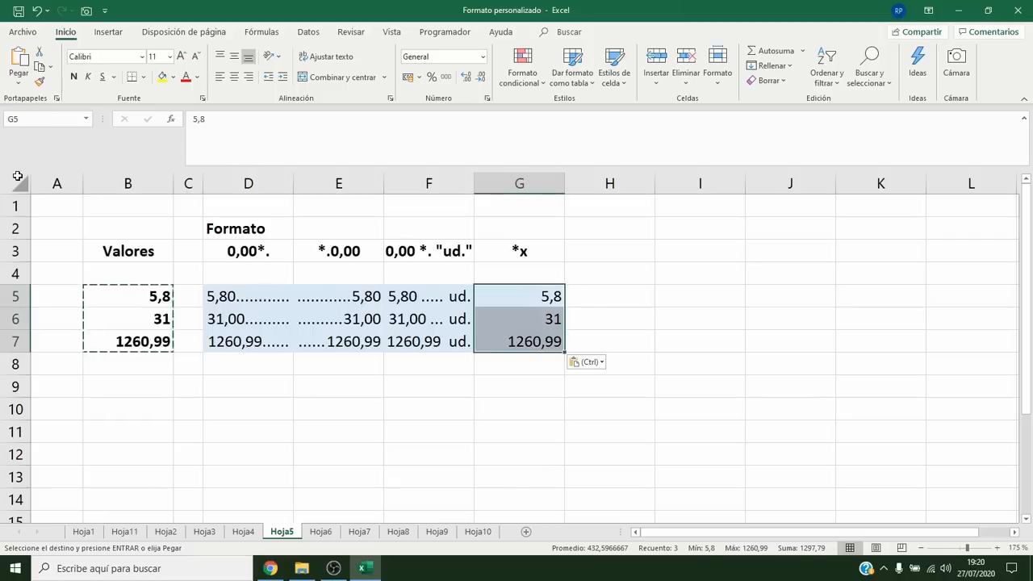
key("Escape")
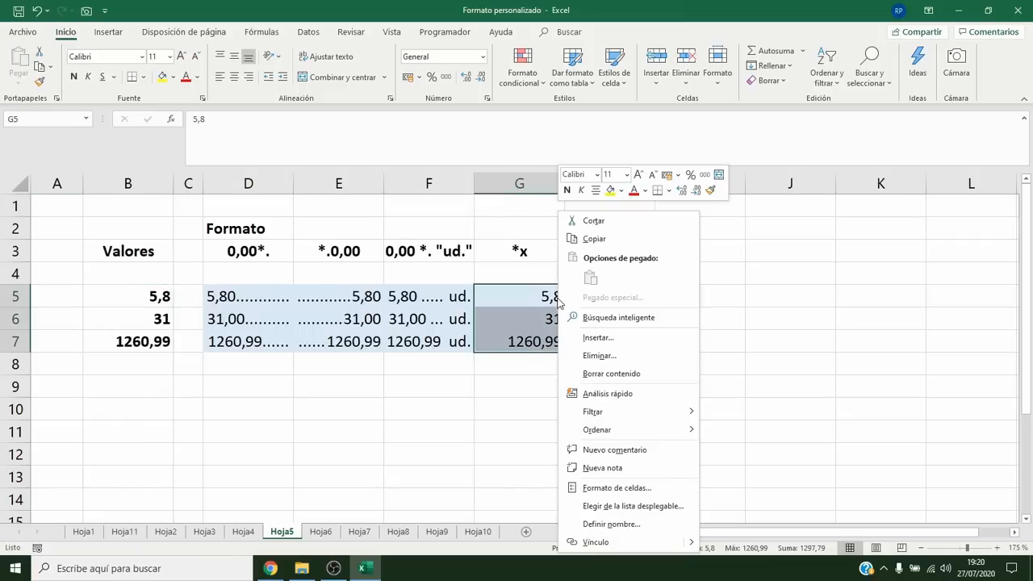
Apply the custom number format *x to the values in G5:G7.
right_click(555, 327)
left_click(632, 488)
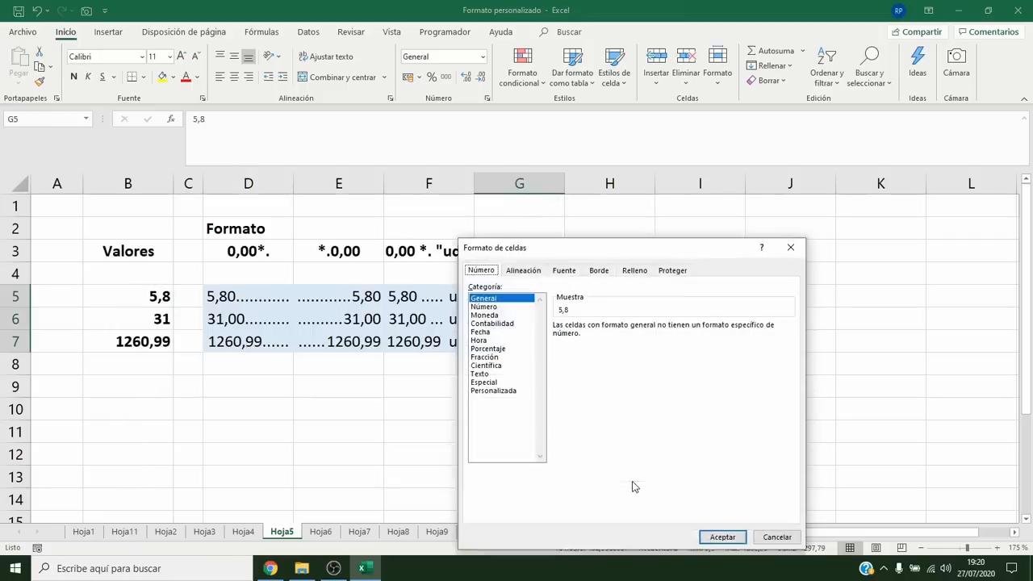
left_click_drag(617, 249, 729, 199)
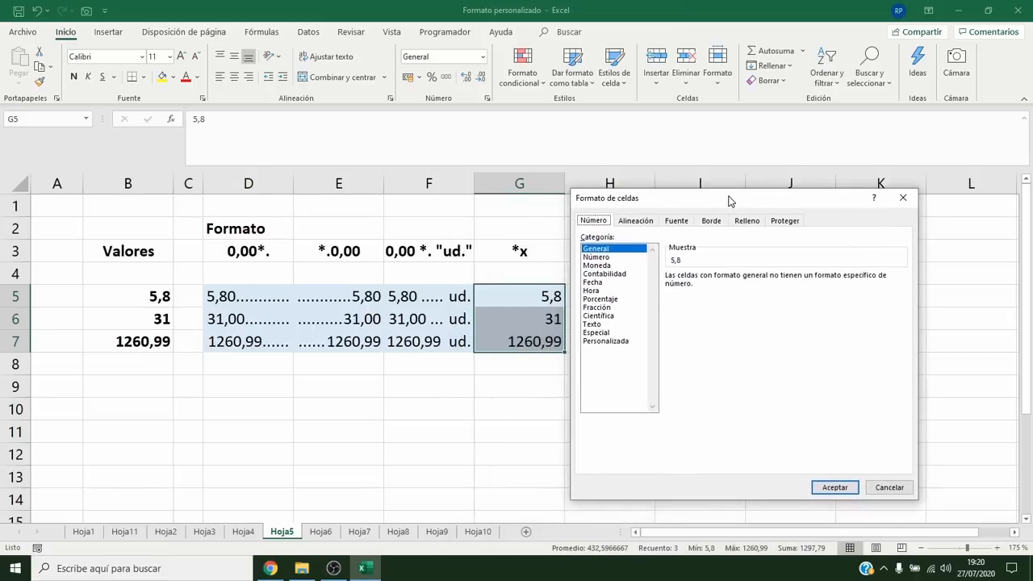
left_click(591, 341)
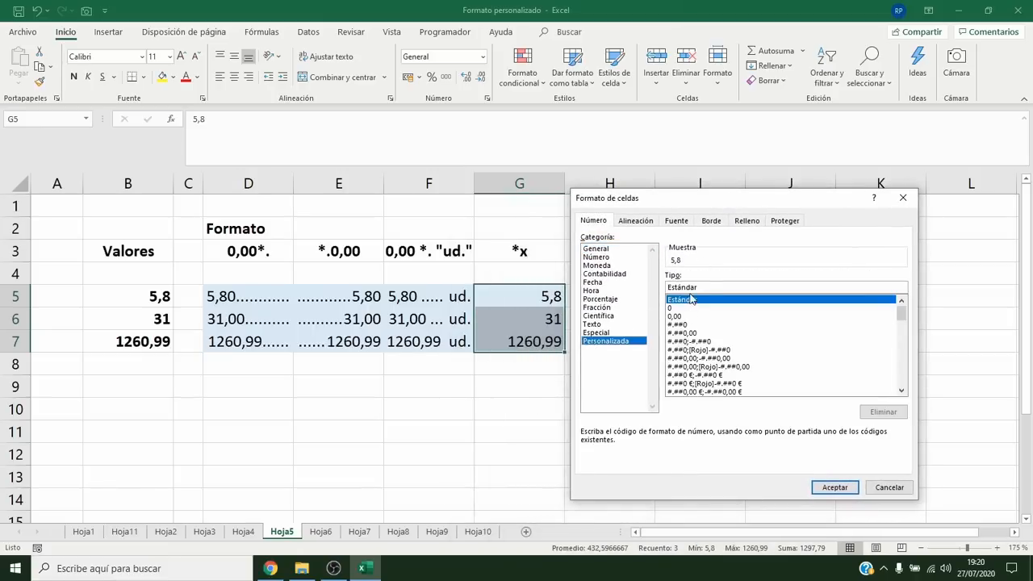
left_click_drag(707, 288, 657, 289)
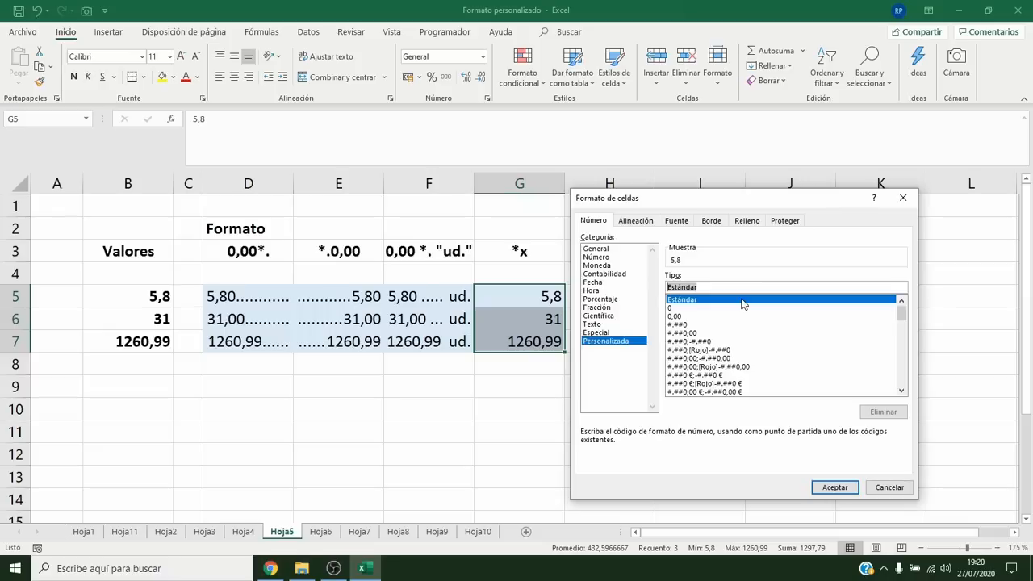
type("*x")
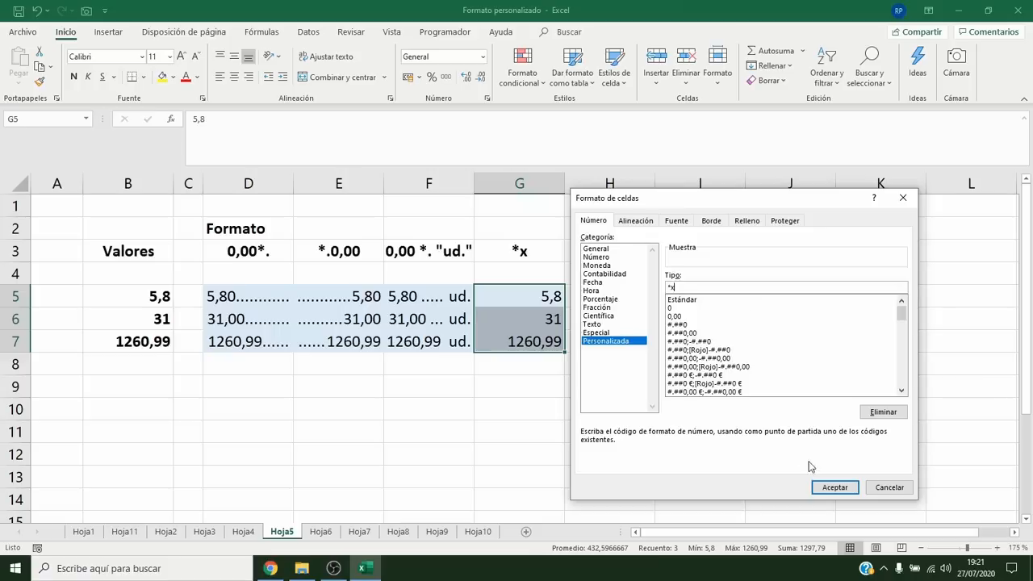
left_click(835, 488)
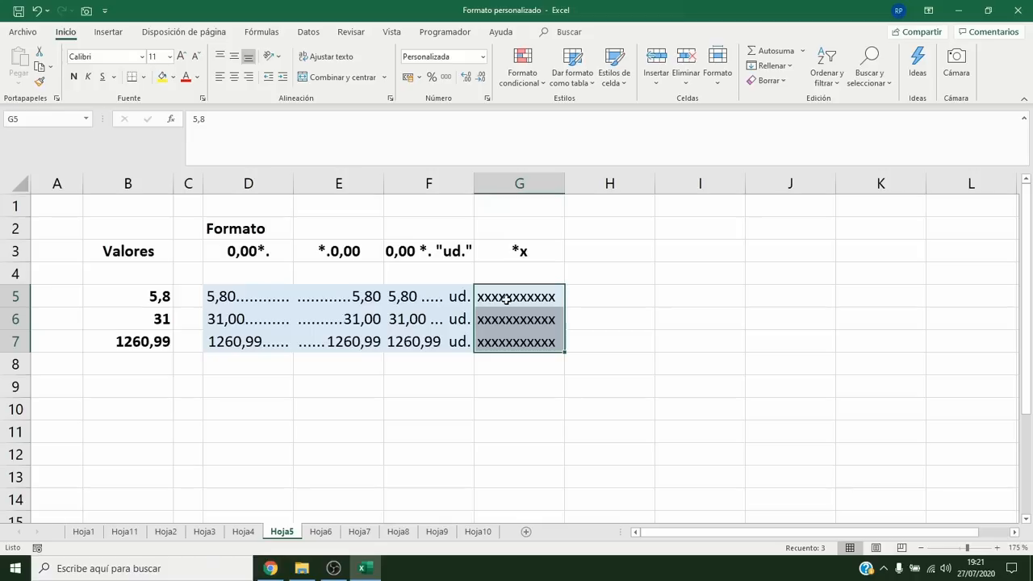
Inspect the value stored in G5 without editing it, and widen columns D through G together.
double_click(506, 299)
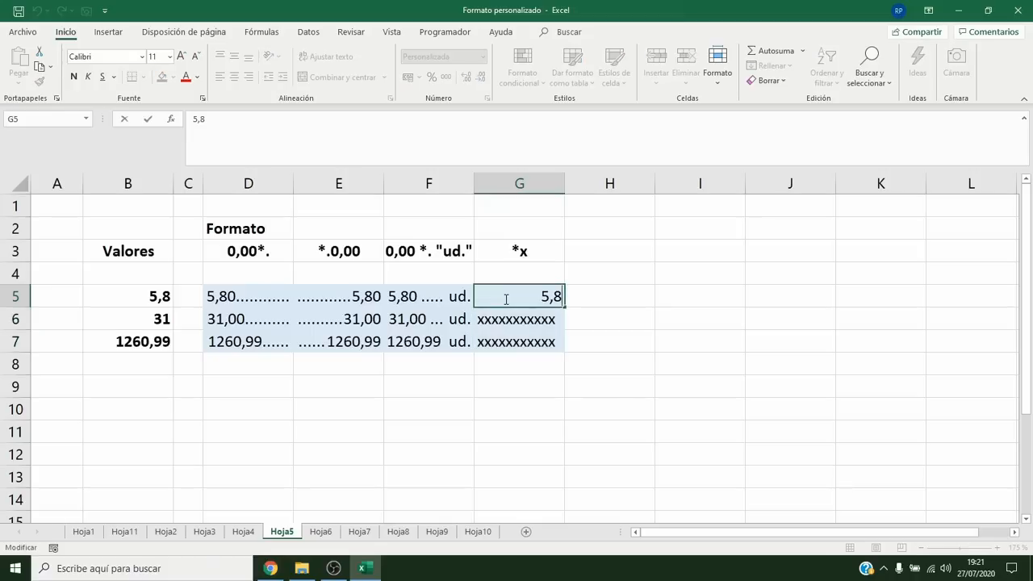
key("Escape")
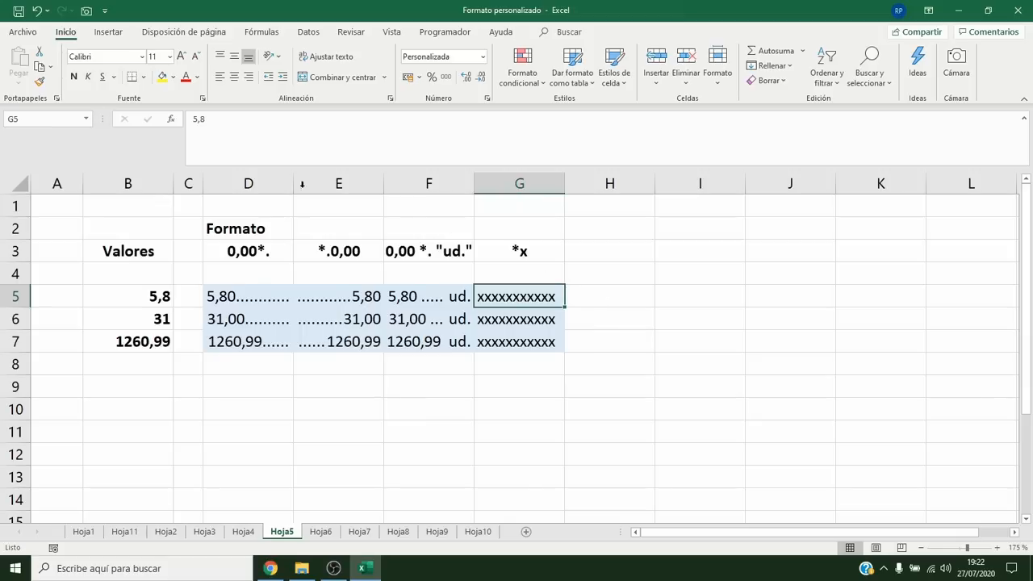
left_click_drag(246, 184, 526, 183)
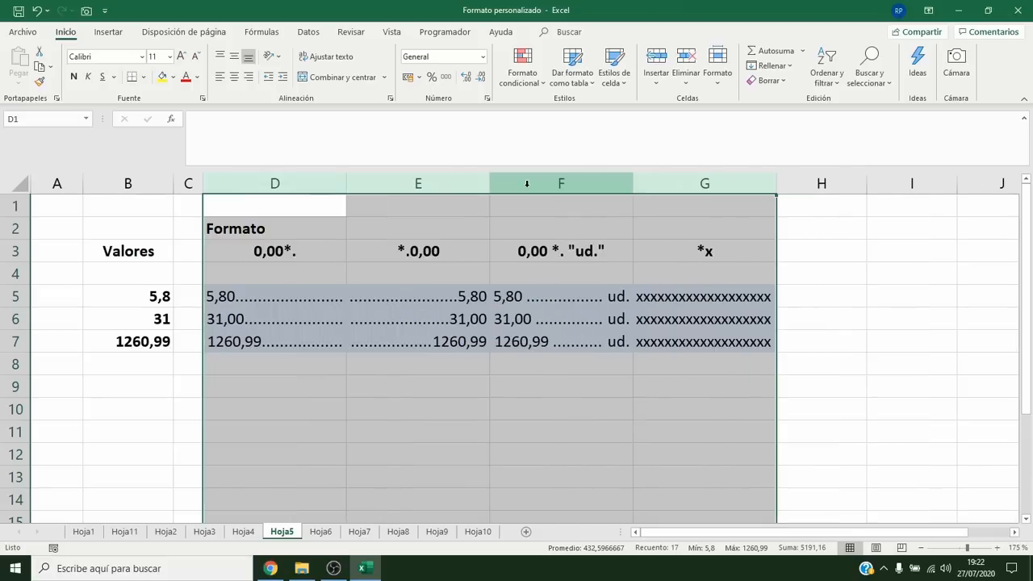
left_click(498, 393)
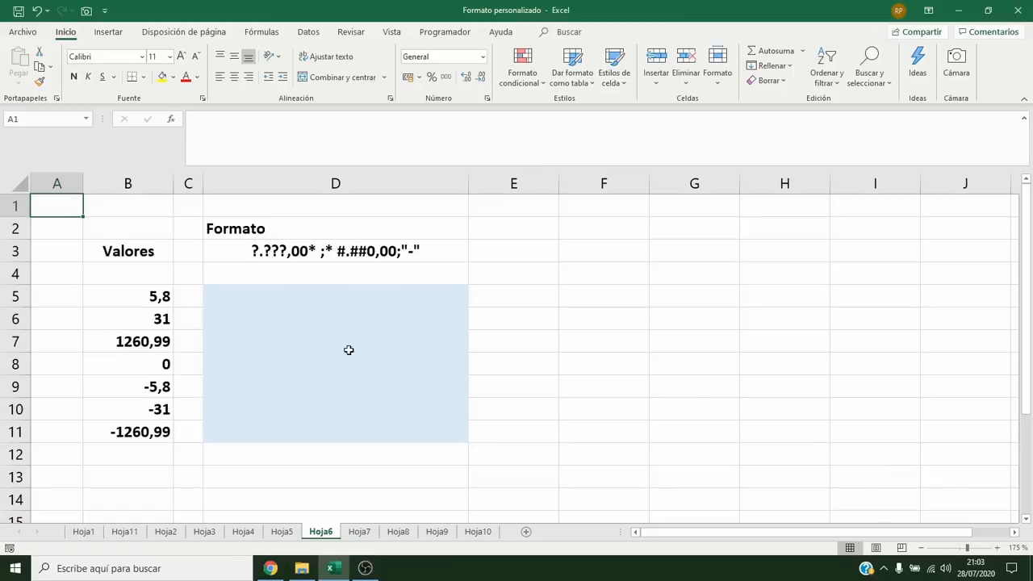
On sheet Hoja6, copy B5:B11 and paste only the values into column D, starting at D5.
left_click_drag(108, 302, 121, 430)
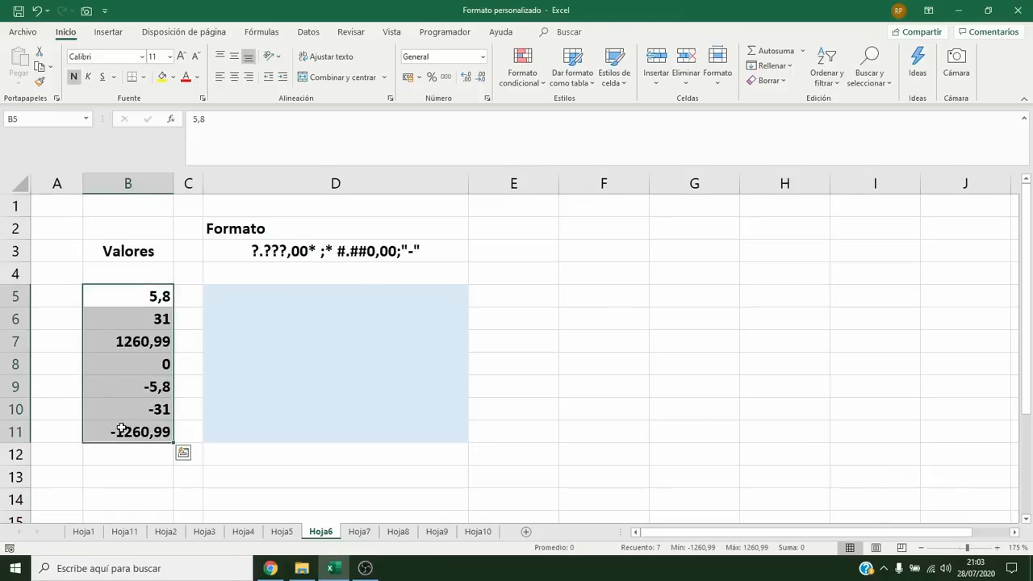
key("ctrl+c")
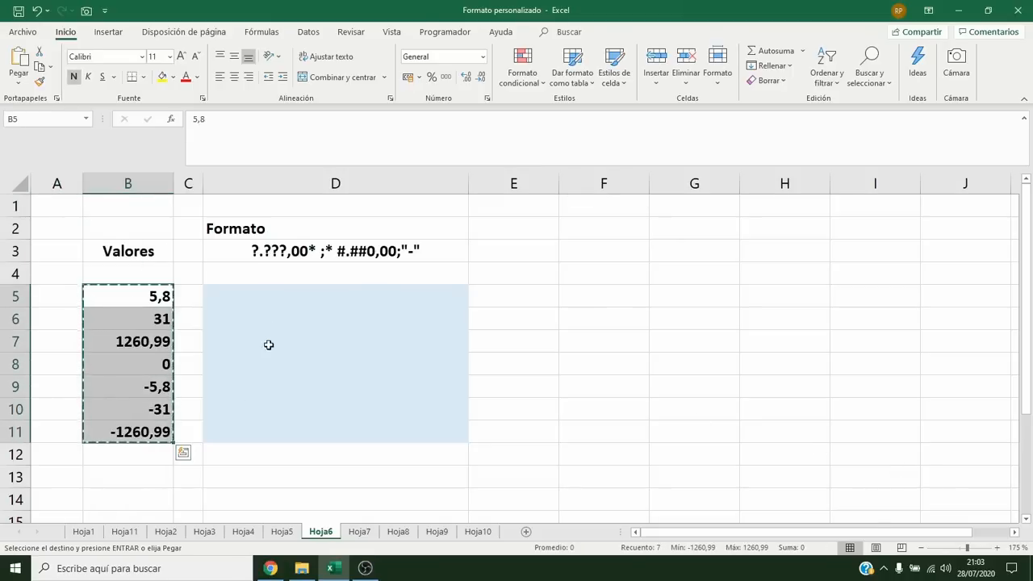
left_click(18, 84)
left_click(17, 173)
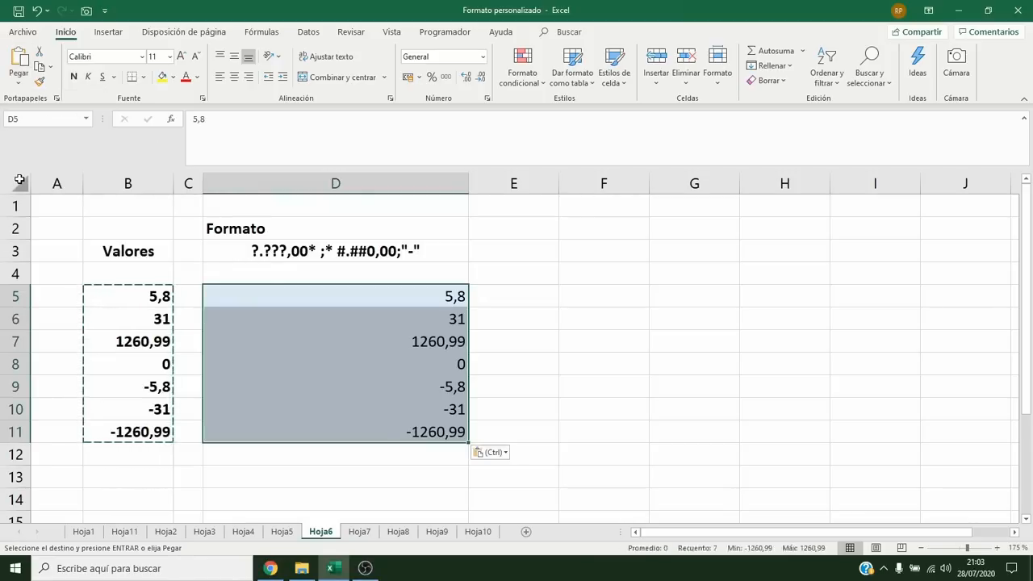
key("Escape")
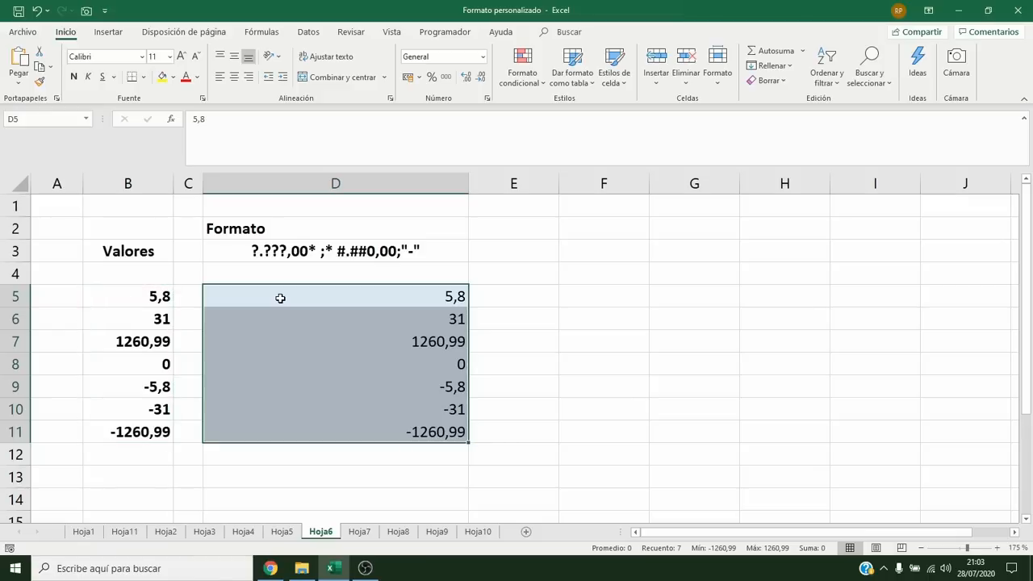
Apply the custom number format ?.???,00* ;* #.##0,00;"-" to the values in D5:D11.
right_click(280, 298)
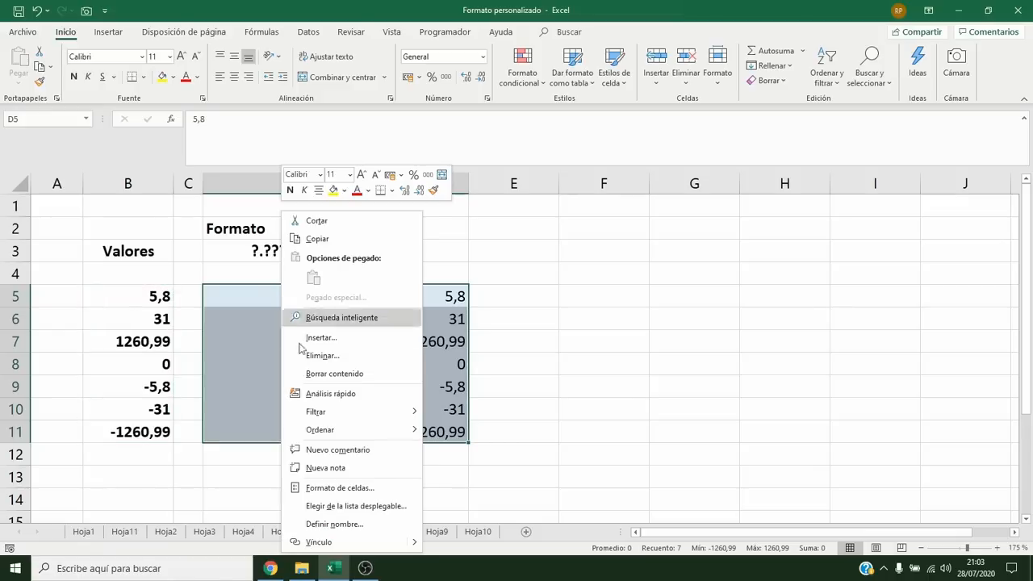
left_click(340, 488)
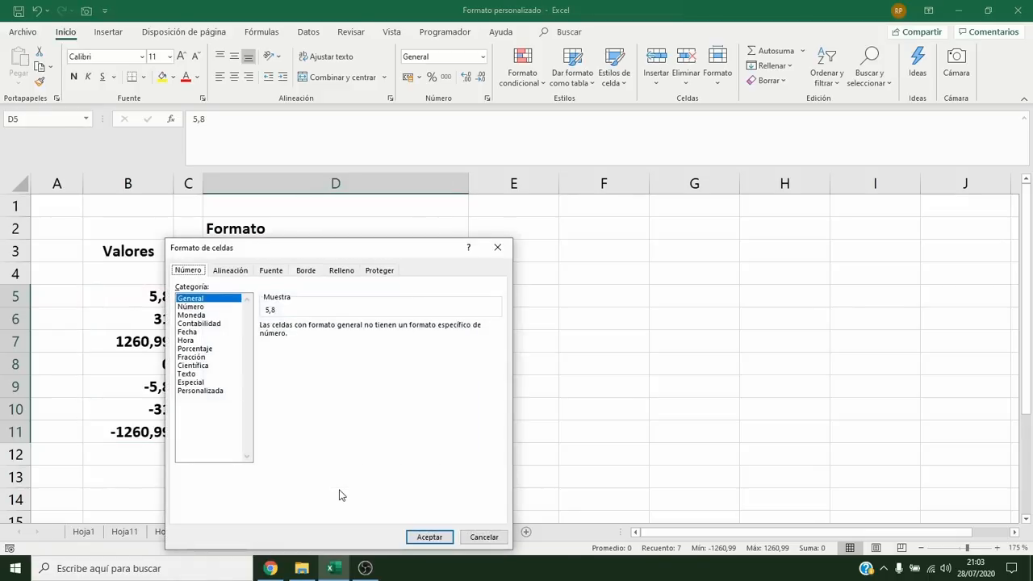
left_click(229, 391)
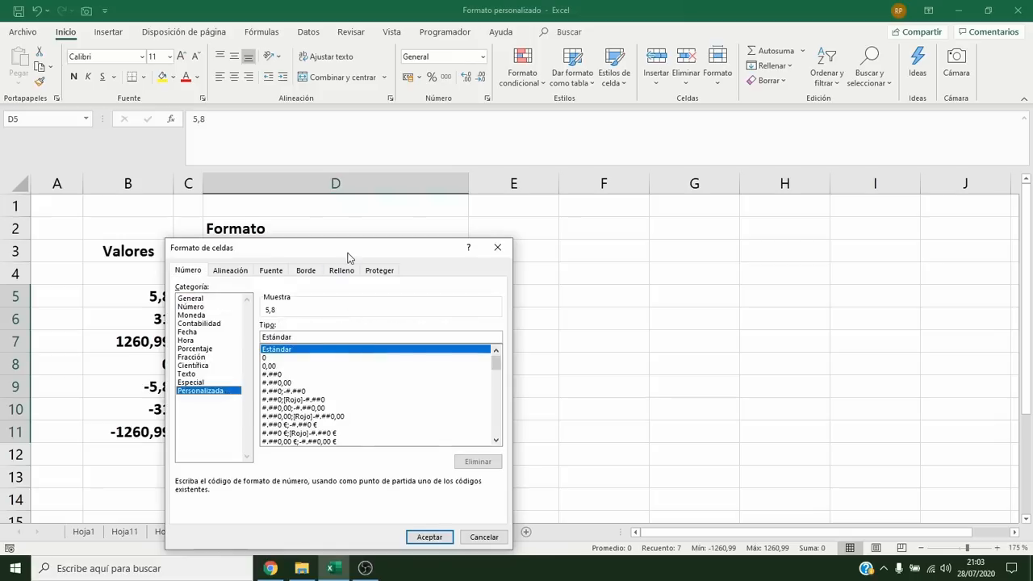
left_click_drag(346, 250, 658, 229)
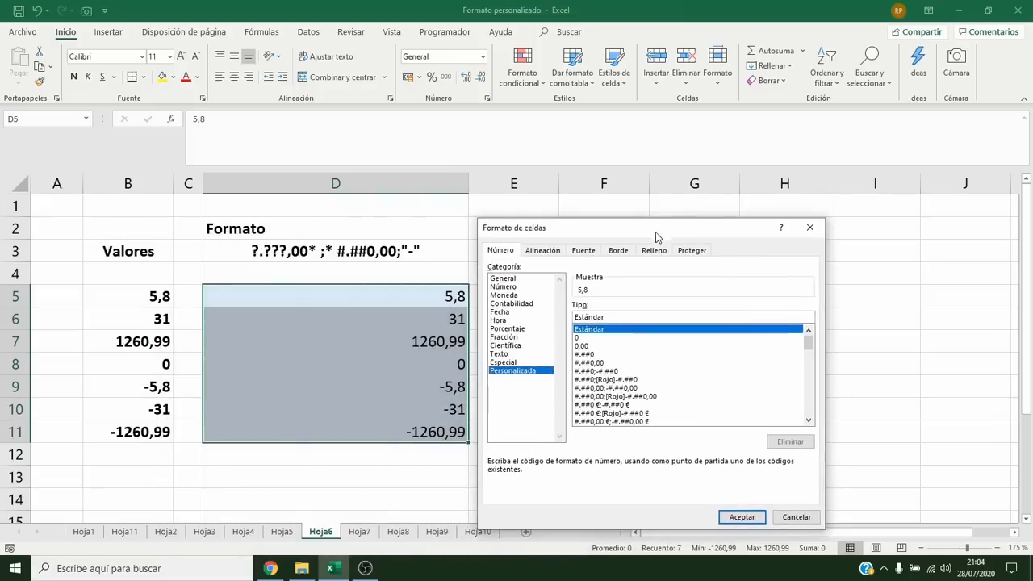
left_click_drag(629, 317, 570, 319)
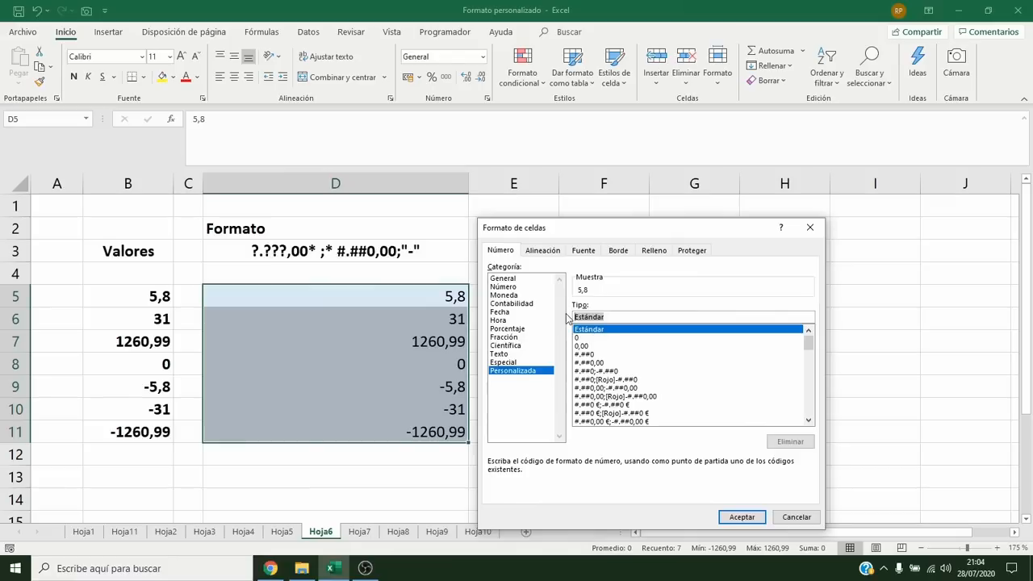
type("?")
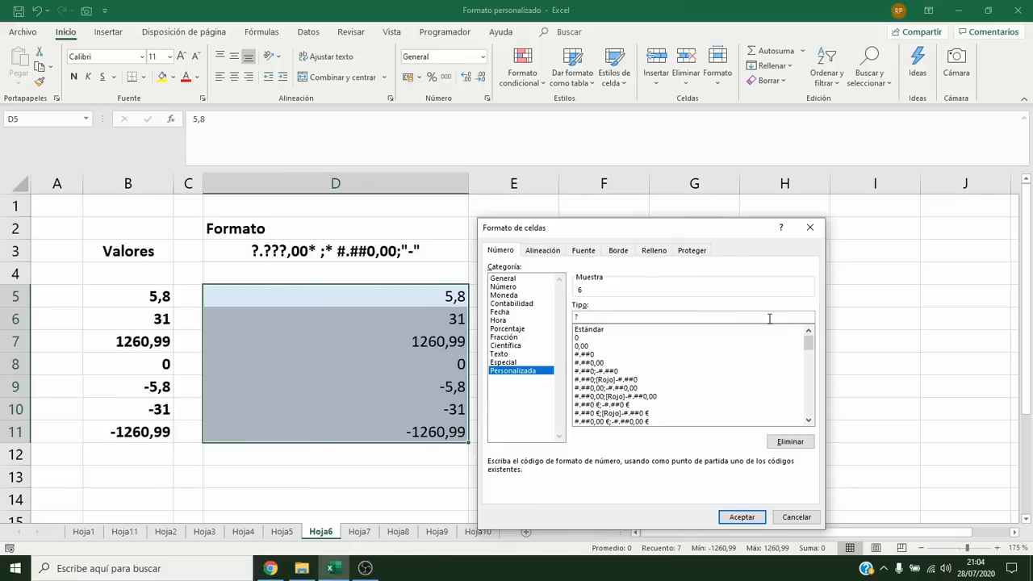
type(".???,00* ;*")
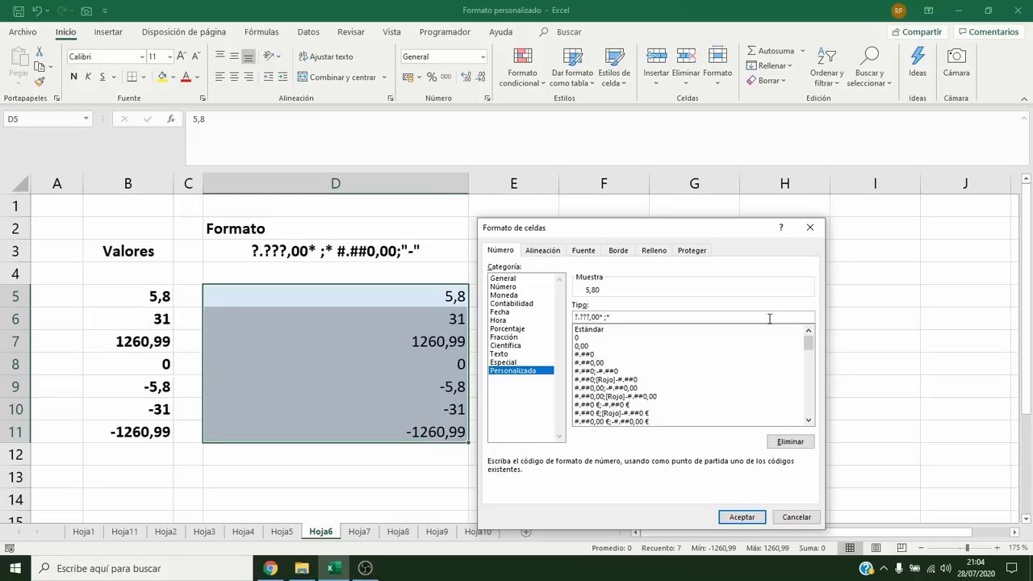
type(" #.##0,00;\"-\"")
left_click(744, 521)
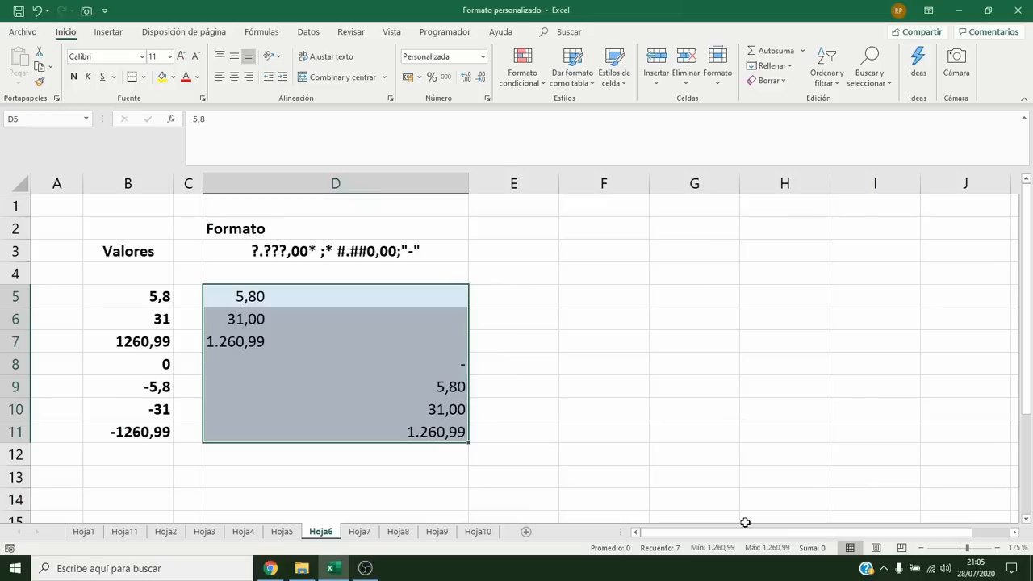
left_click(539, 431)
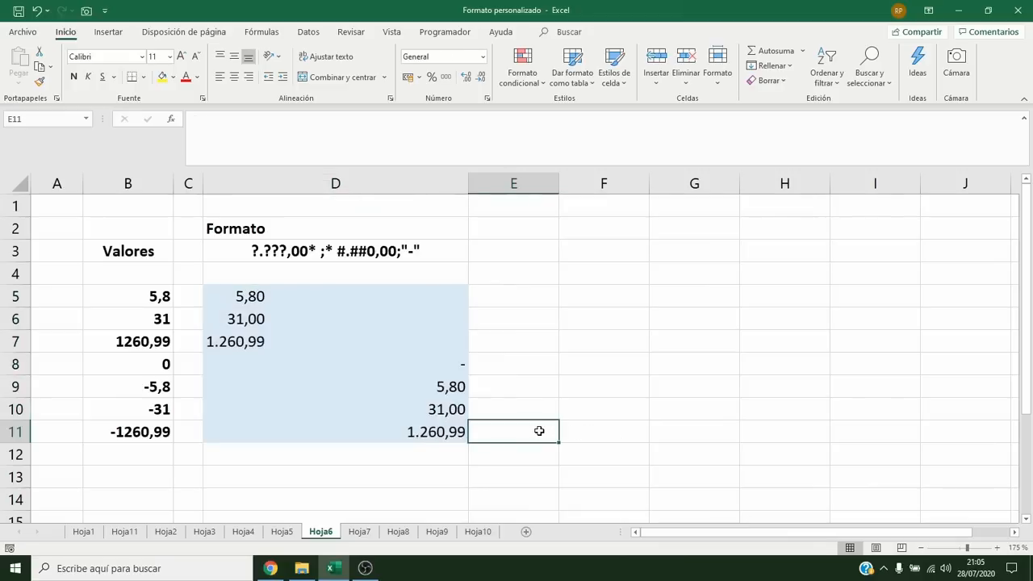
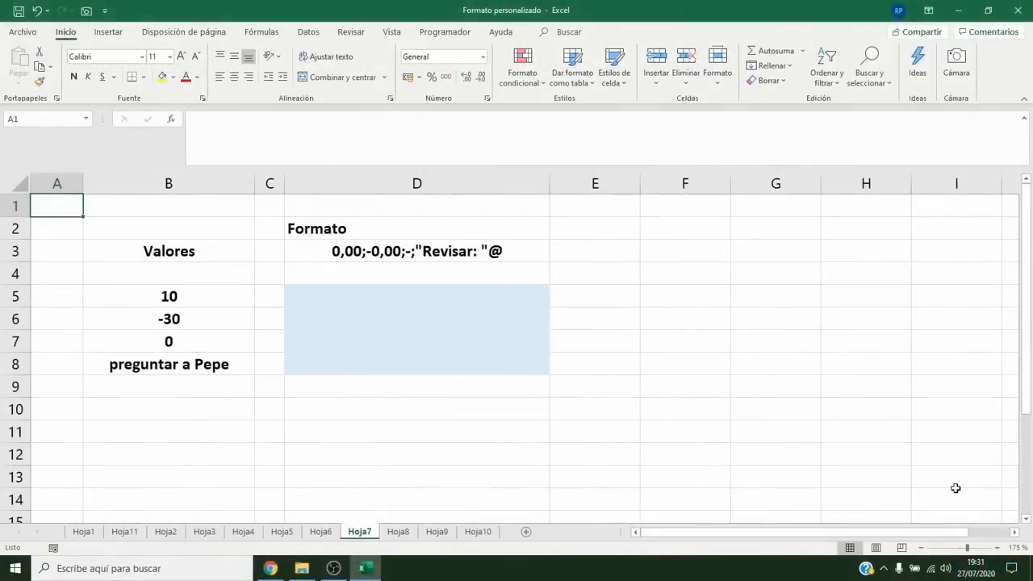
On sheet Hoja7, copy B5:B8 and paste only the values into column D, starting at D5.
left_click_drag(154, 305, 170, 359)
key("ctrl+c")
left_click(347, 294)
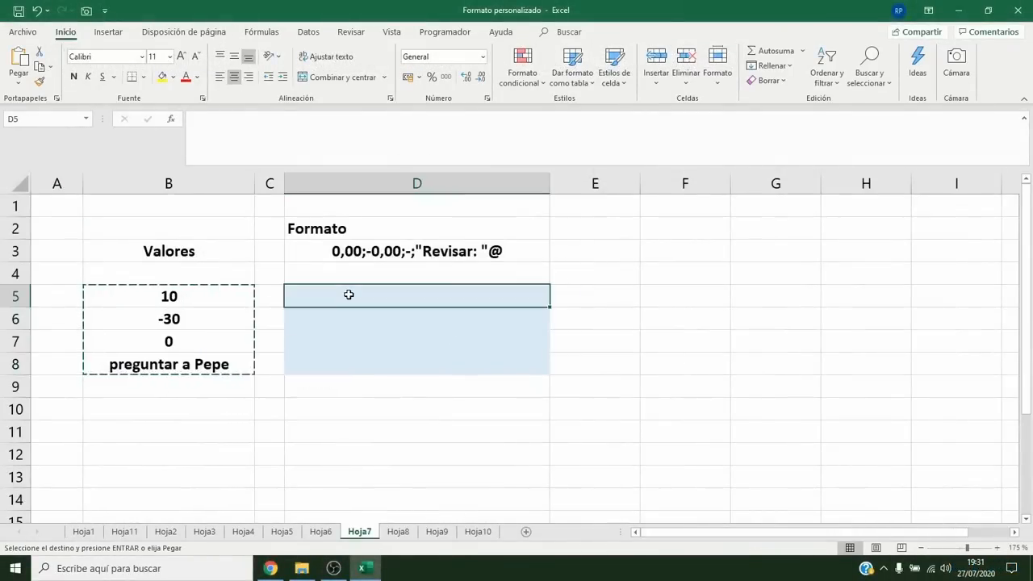
left_click(24, 85)
left_click(19, 177)
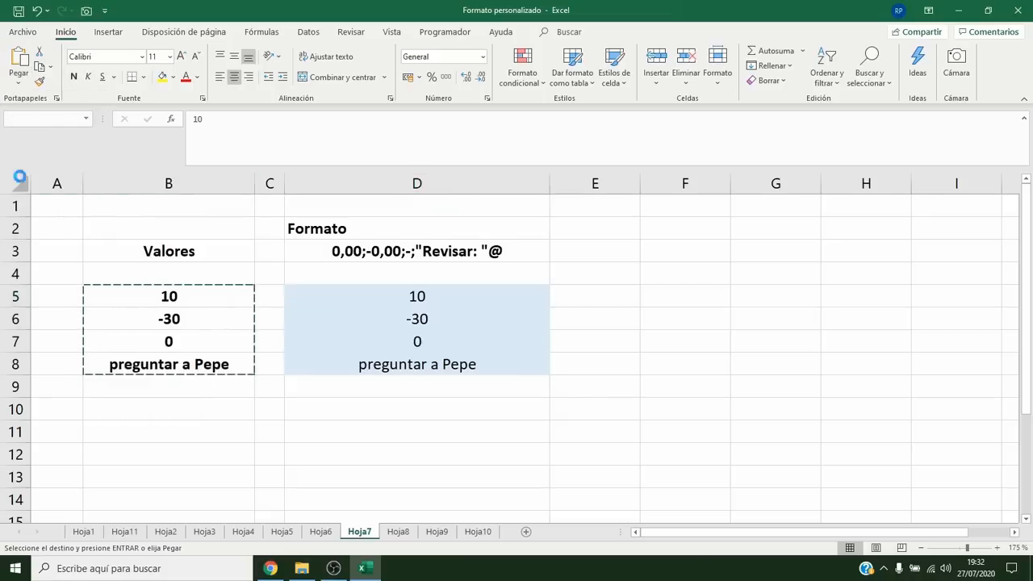
key("Escape")
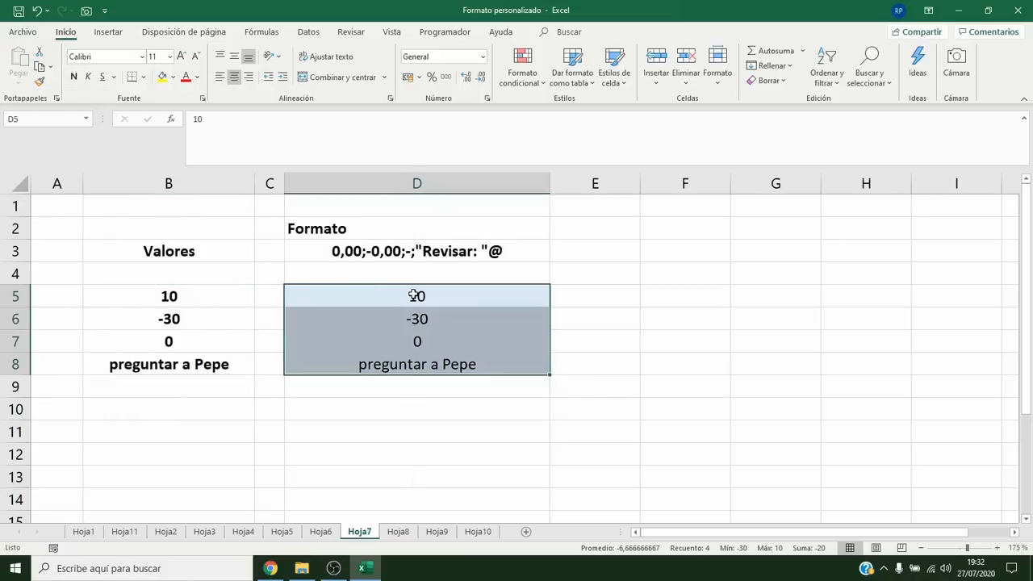
Apply the custom number format 0,00;-0,00;"-";"Revisar: "@ to the cells D5:D8.
right_click(413, 296)
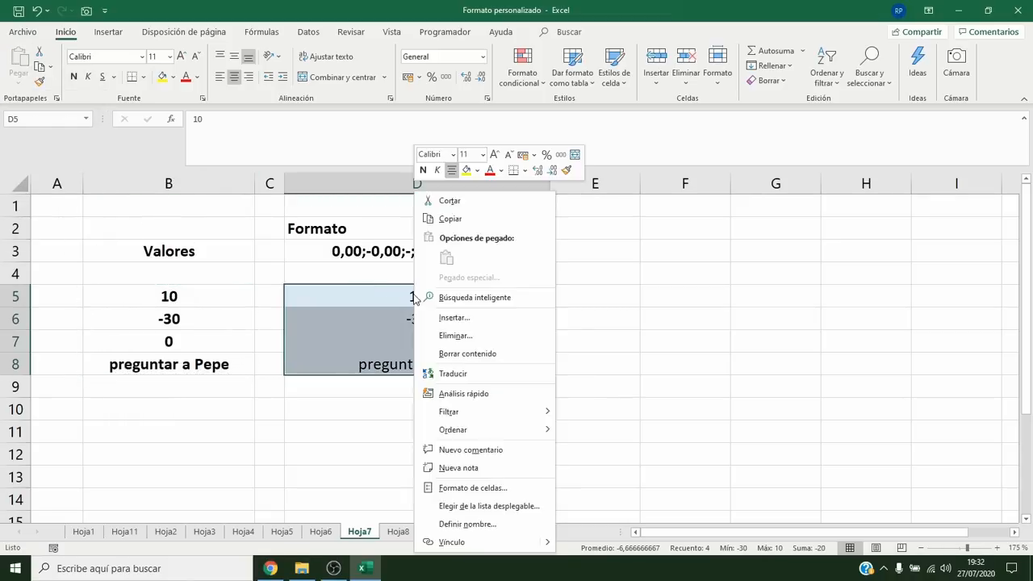
left_click(448, 487)
left_click_drag(420, 246, 694, 211)
left_click(588, 356)
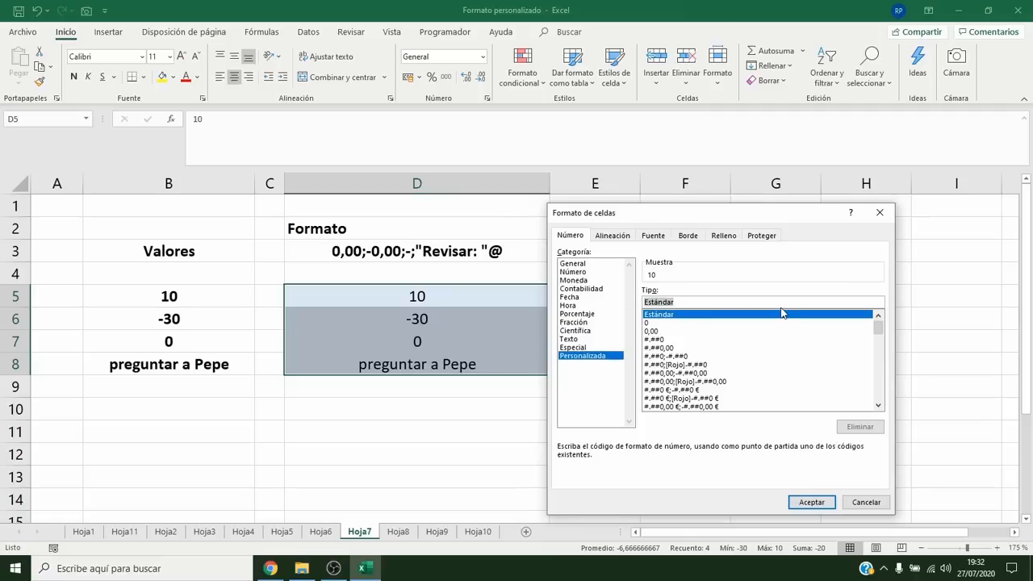
type("0,00")
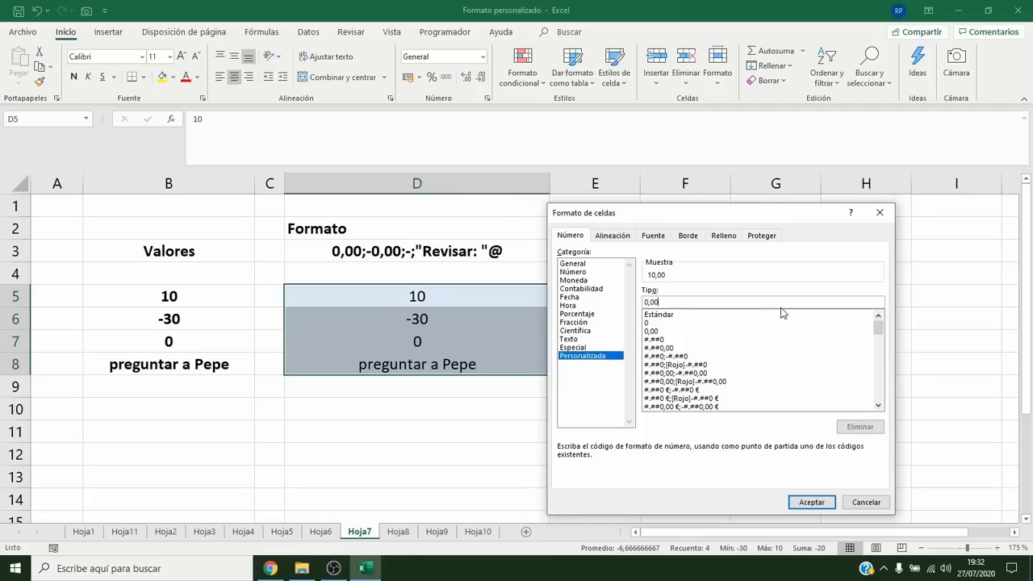
type(";-0,00;\"-\";\"Revisar: \"@")
left_click(807, 502)
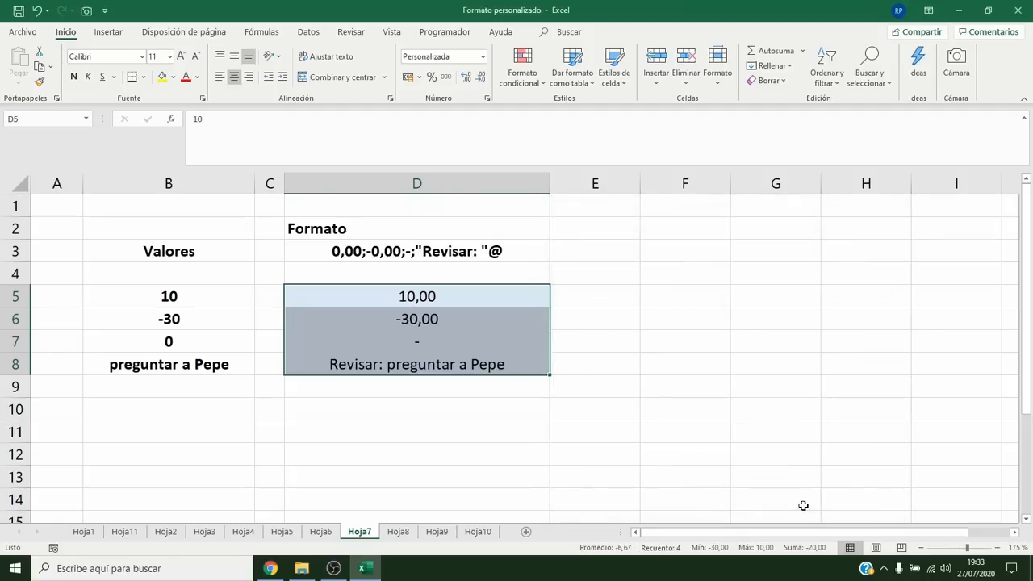
Inspect the text actually stored in D8 without editing it.
left_click(523, 361)
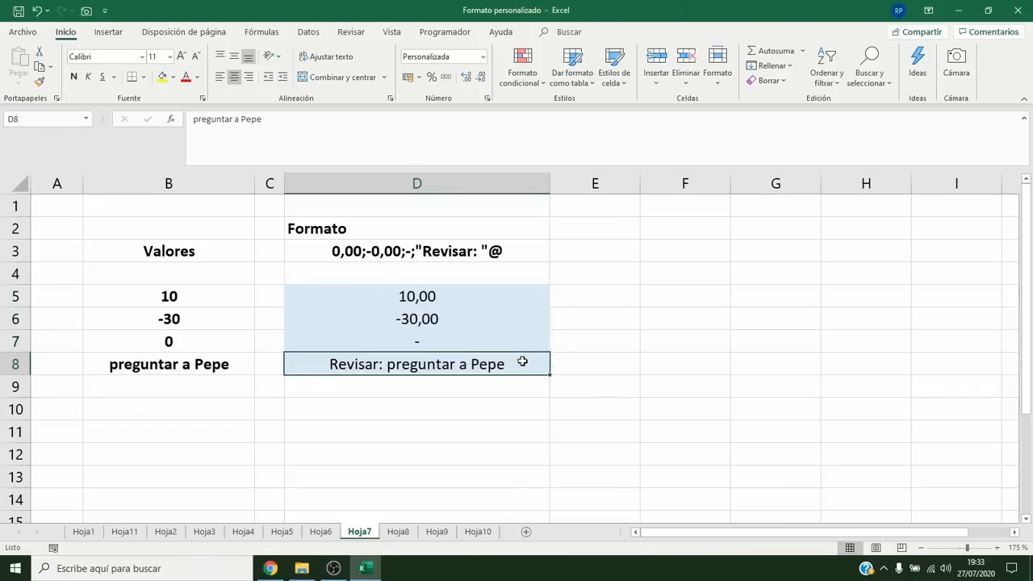
double_click(522, 362)
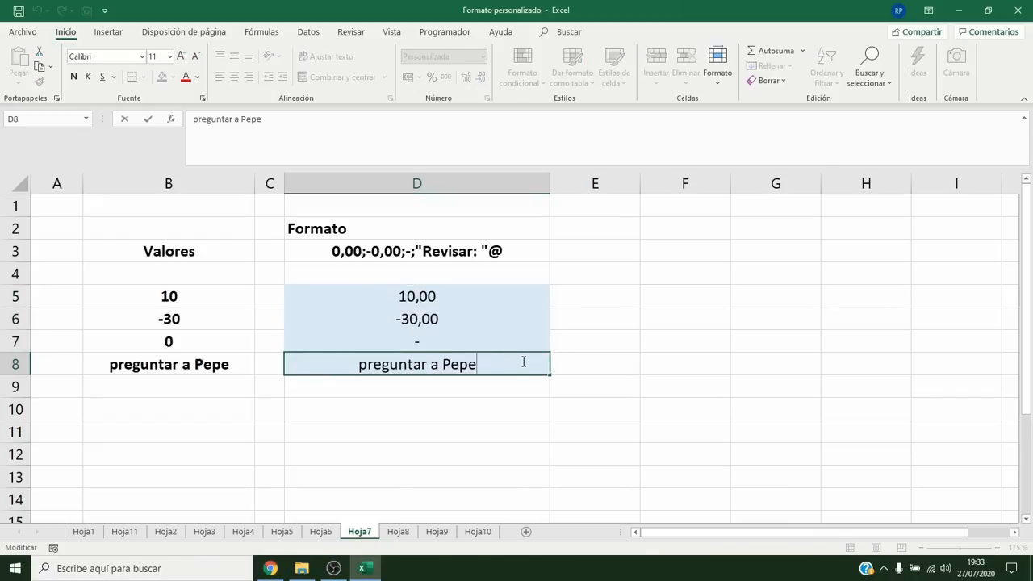
key("Escape")
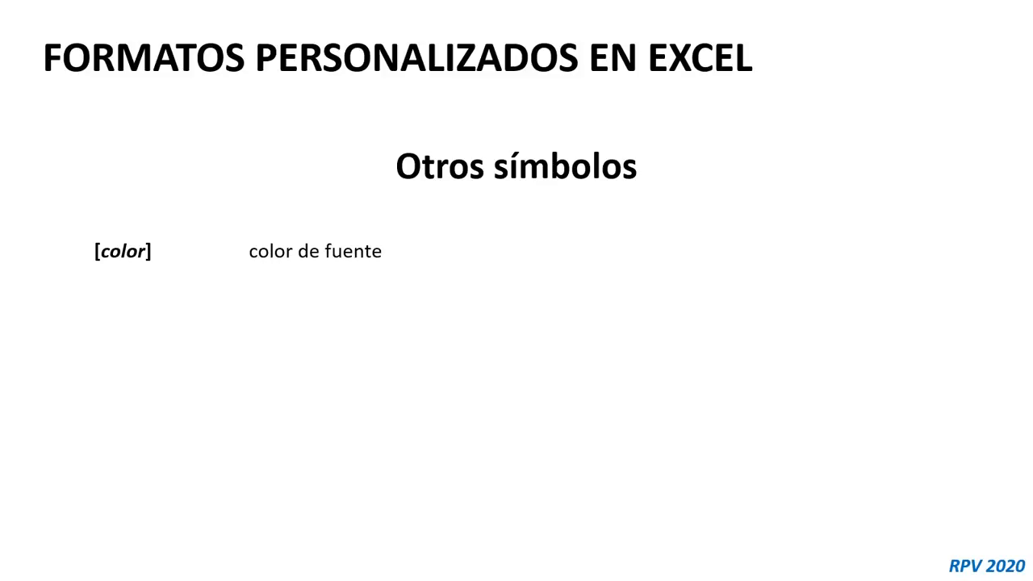
key("Right")
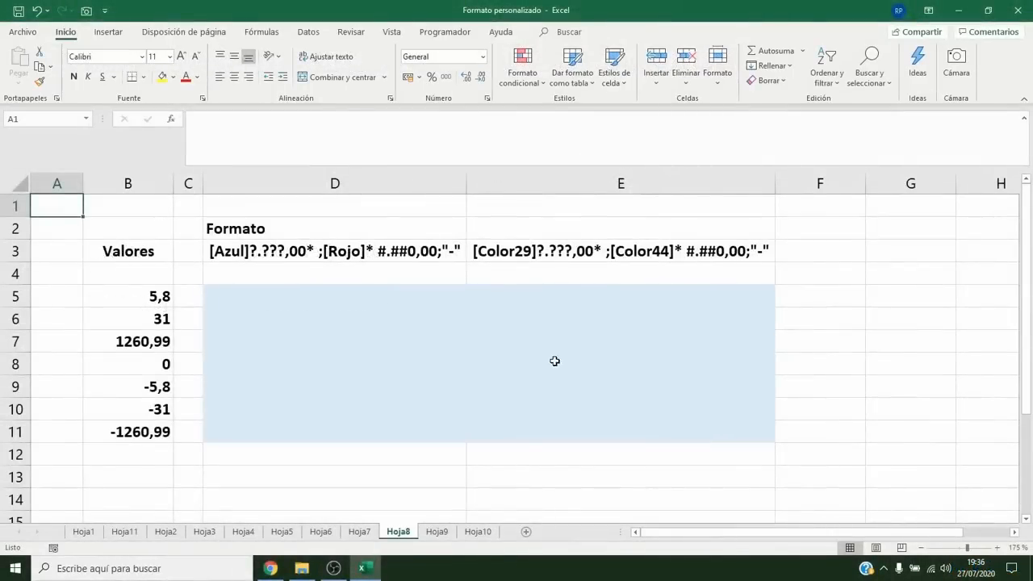
On sheet Hoja8, copy B5:B11 and paste only the values into column D, starting at D5.
left_click_drag(160, 297, 161, 428)
key("ctrl+c")
left_click(247, 297)
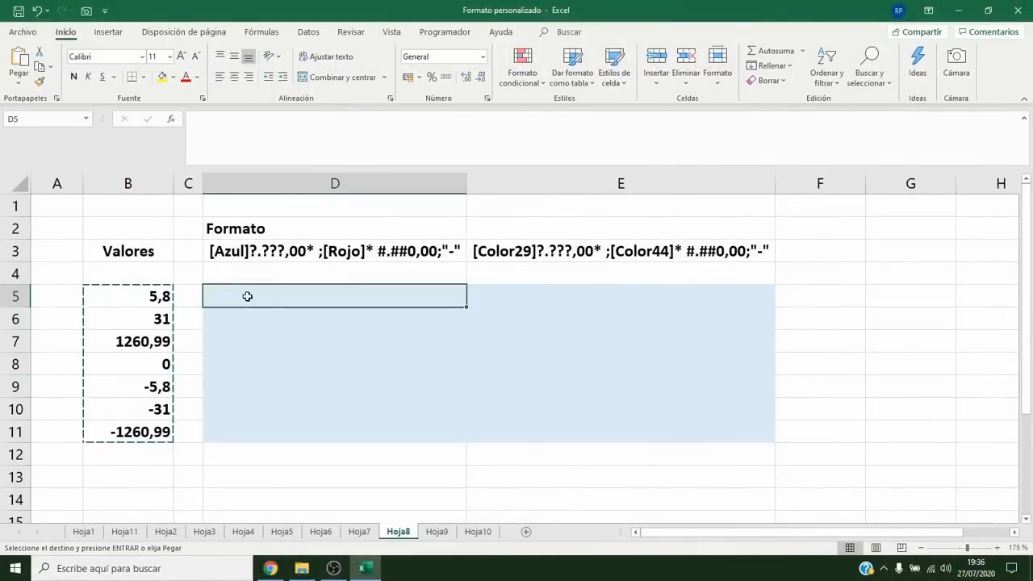
left_click(24, 85)
left_click(17, 171)
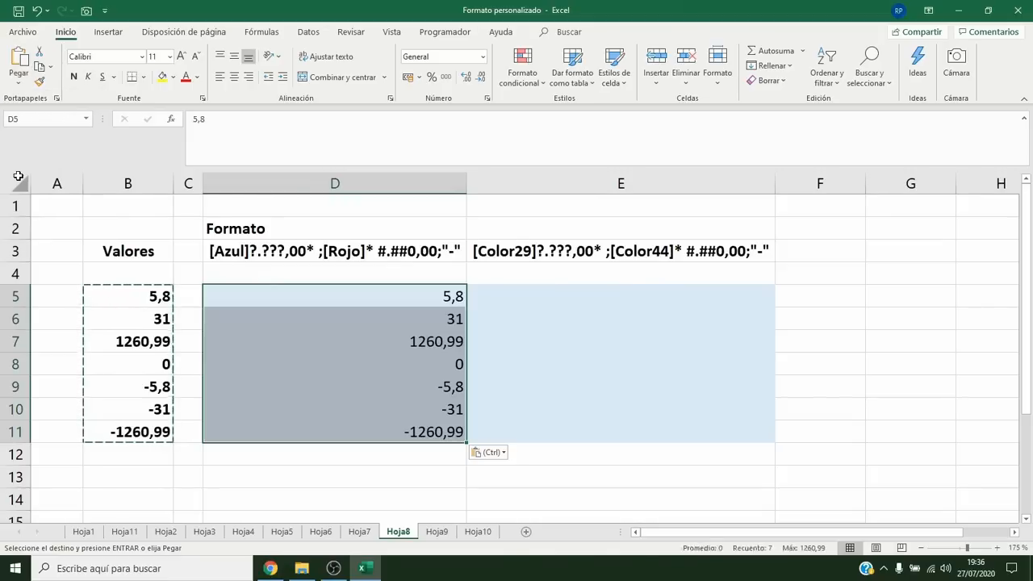
key("Escape")
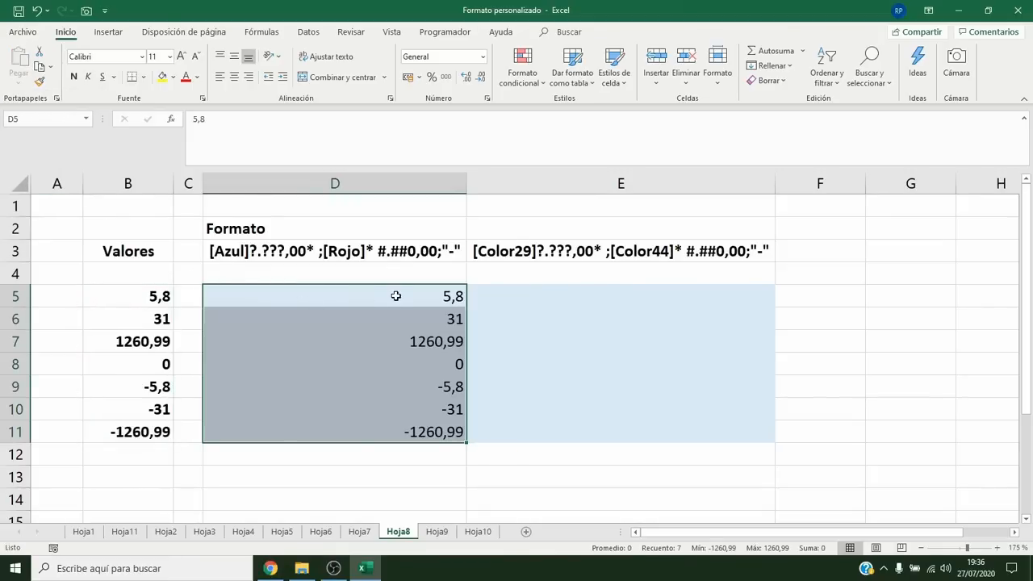
Apply the custom number format [Azul]?.???,00* ;[Rojo]* #.##0,00;"-" to the cells D5:D11.
right_click(396, 301)
left_click(461, 487)
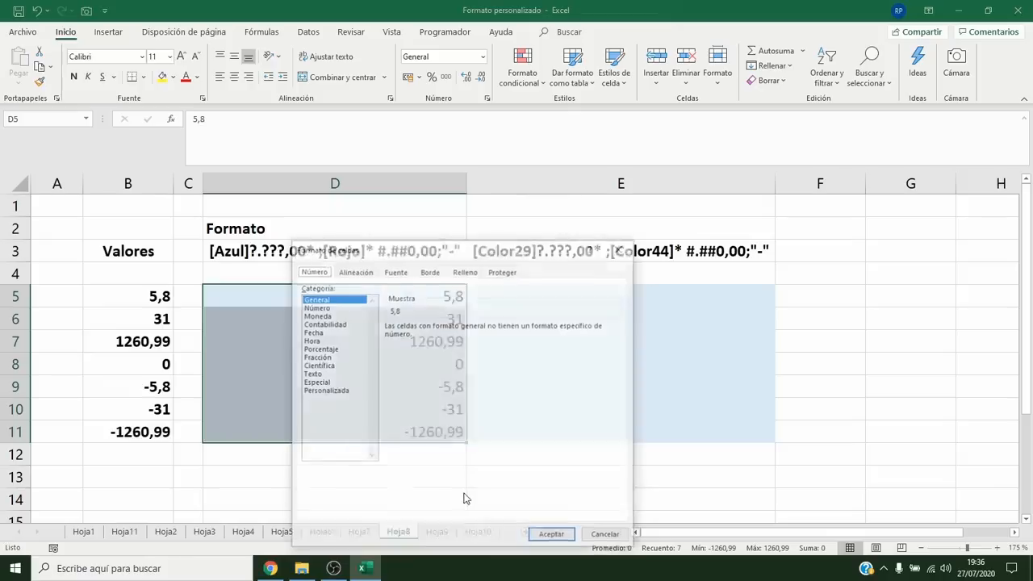
left_click_drag(498, 248, 681, 223)
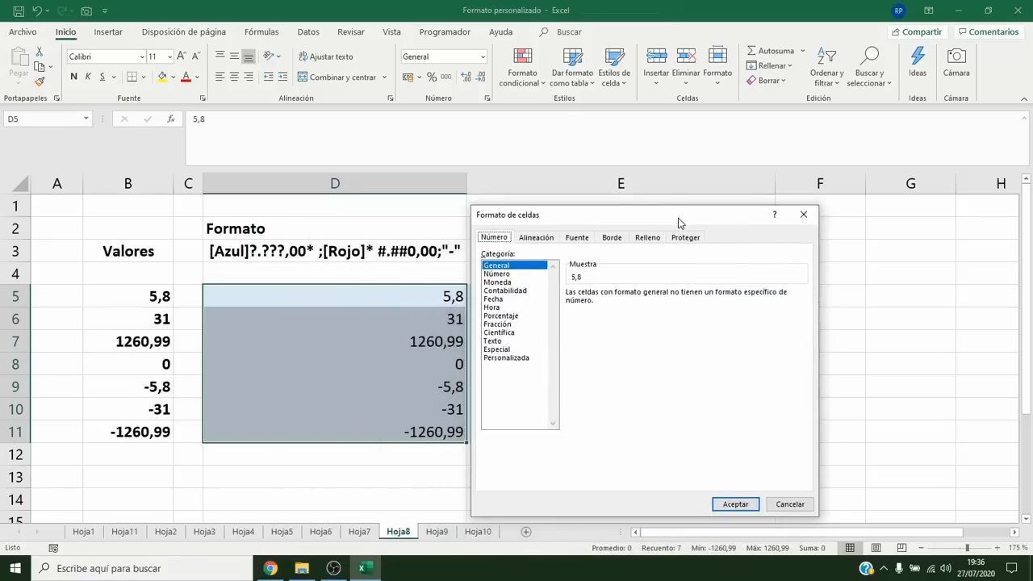
left_click(519, 364)
left_click_drag(649, 305, 565, 306)
type("[")
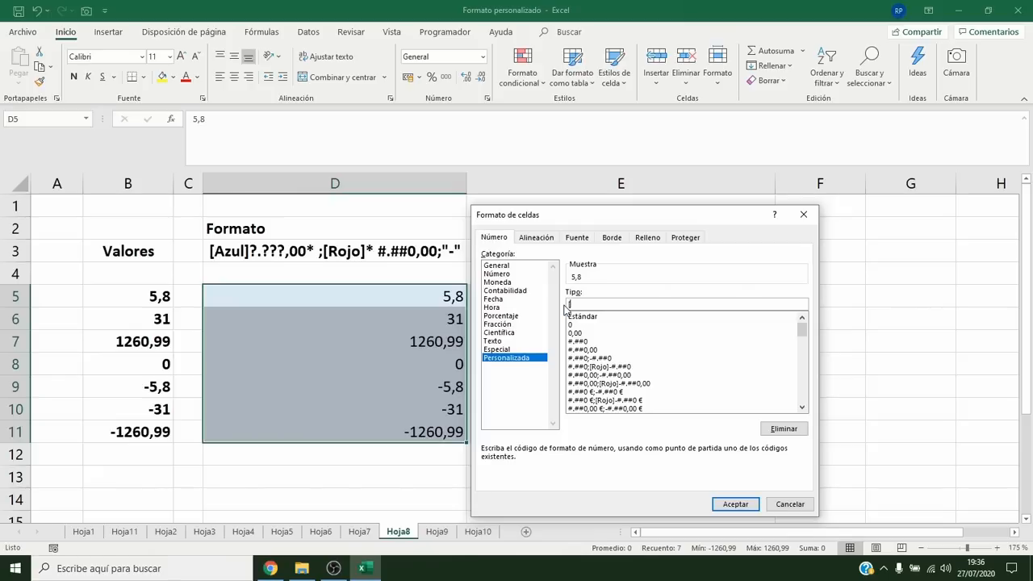
type("Azul]?.???,00")
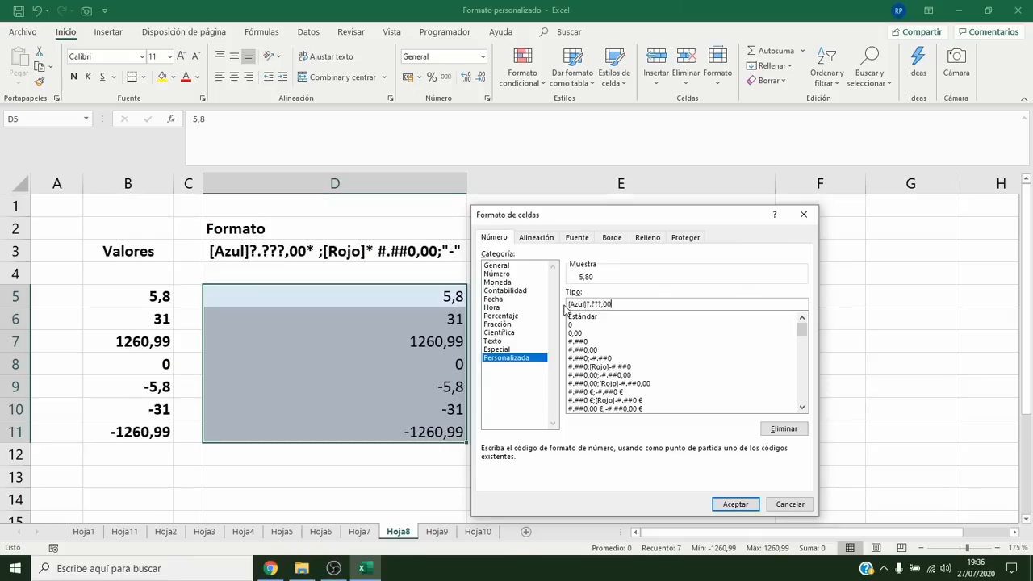
type("* ;[Rojo]*")
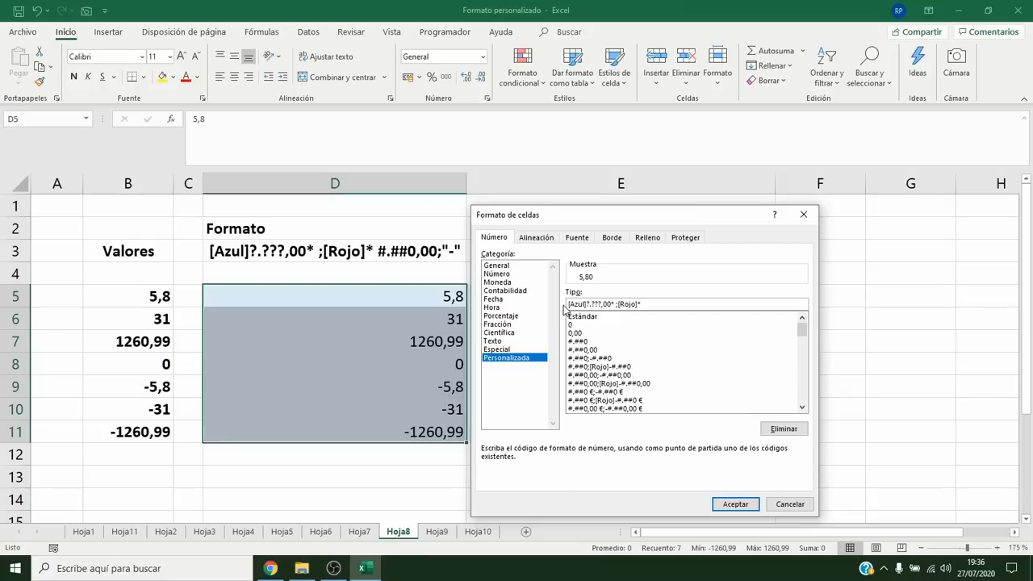
type(" #.##0,00;\"-\"")
left_click(735, 504)
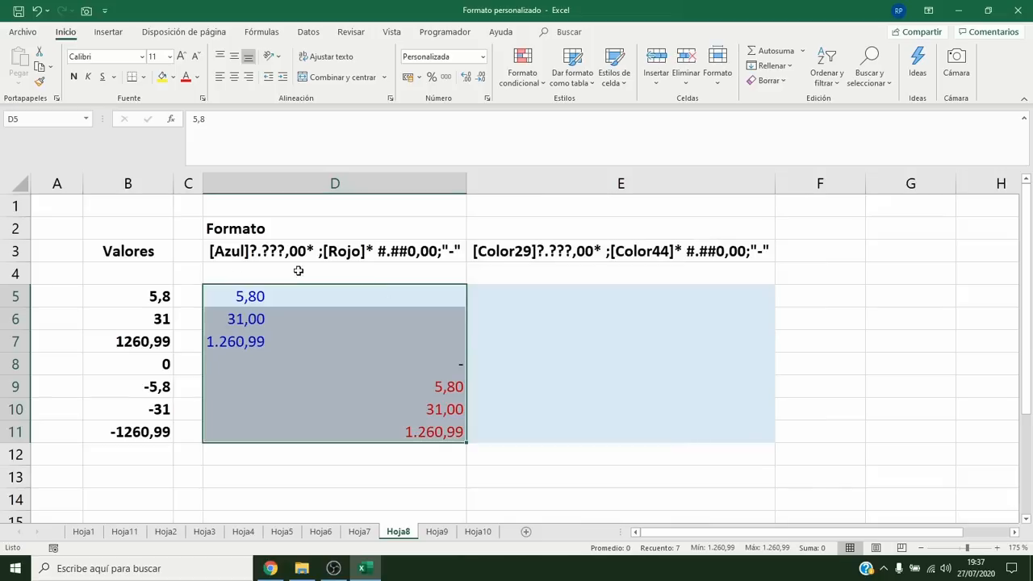
Copy B5:B11 again and paste only the values into column E, starting at E5.
left_click_drag(154, 296, 153, 429)
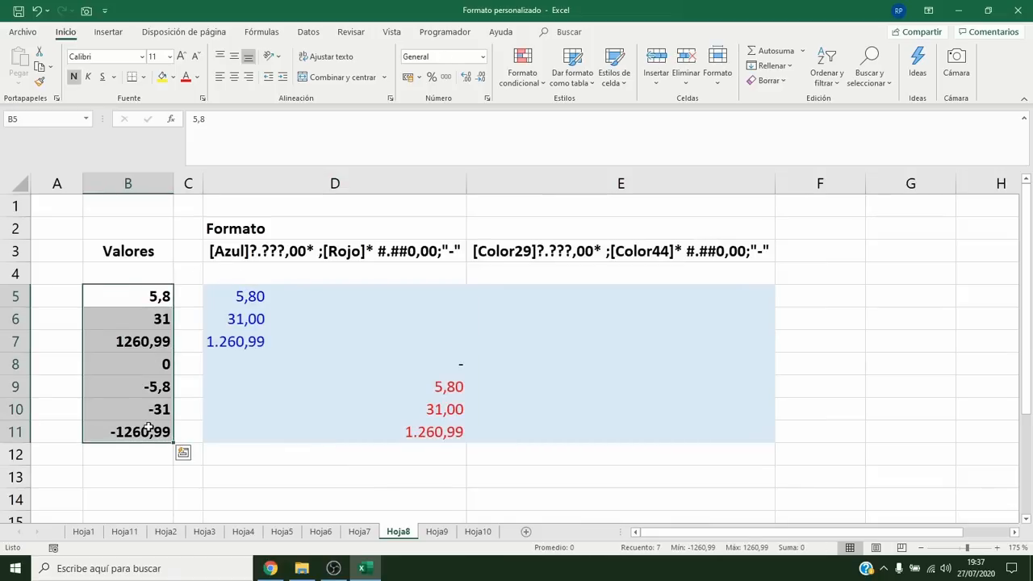
key("ctrl+c")
left_click(583, 293)
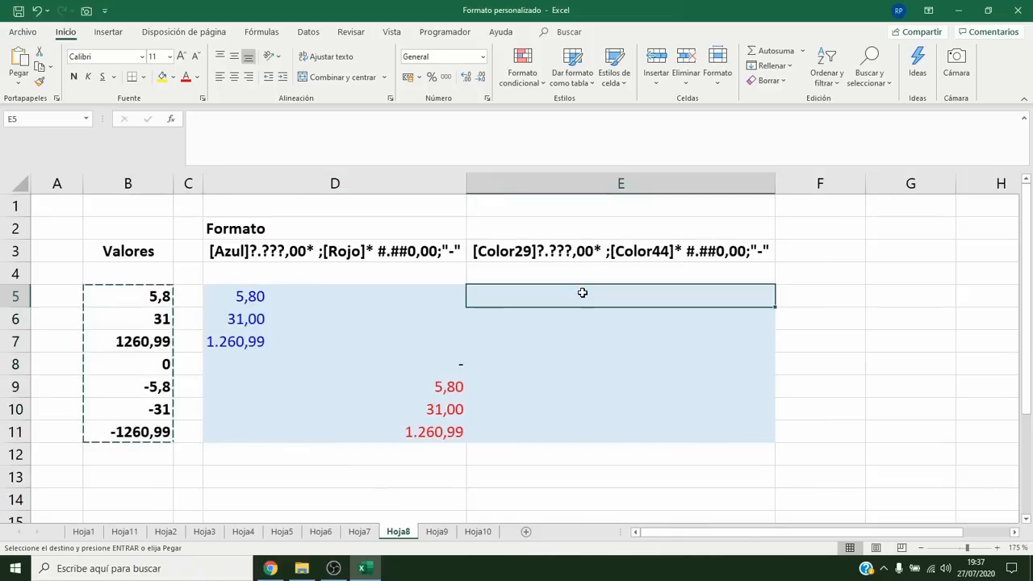
left_click(19, 81)
left_click(18, 179)
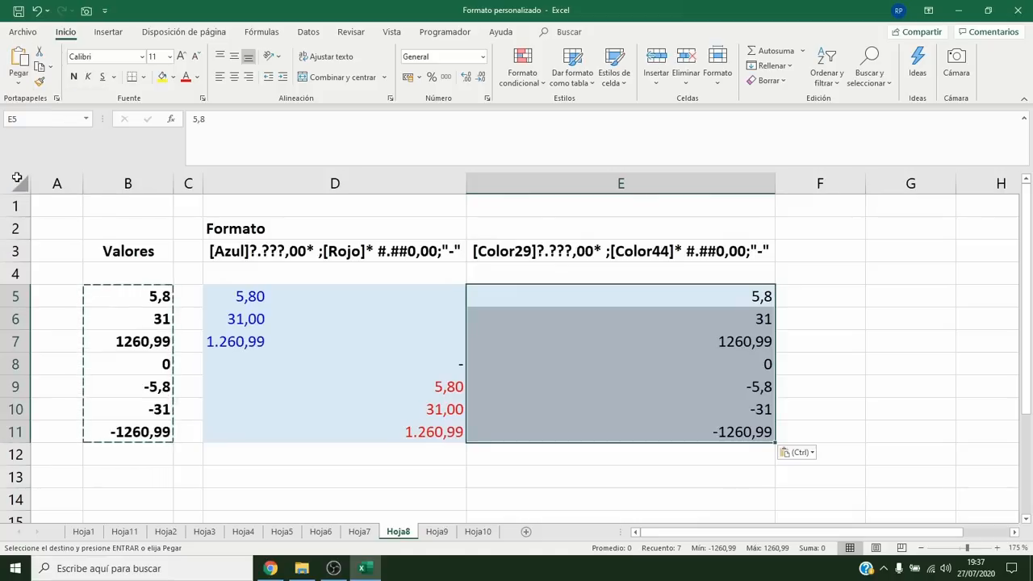
key("Escape")
Apply the custom number format [Color29]?.???,00* ;[Color44]* #.##0,00;"-" to the cells E5:E11.
right_click(611, 296)
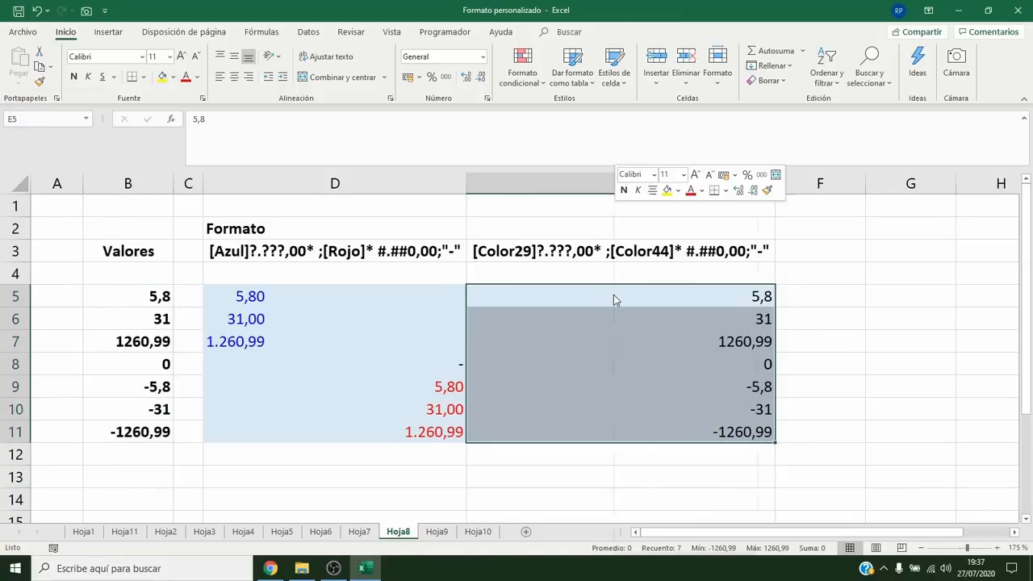
left_click(650, 489)
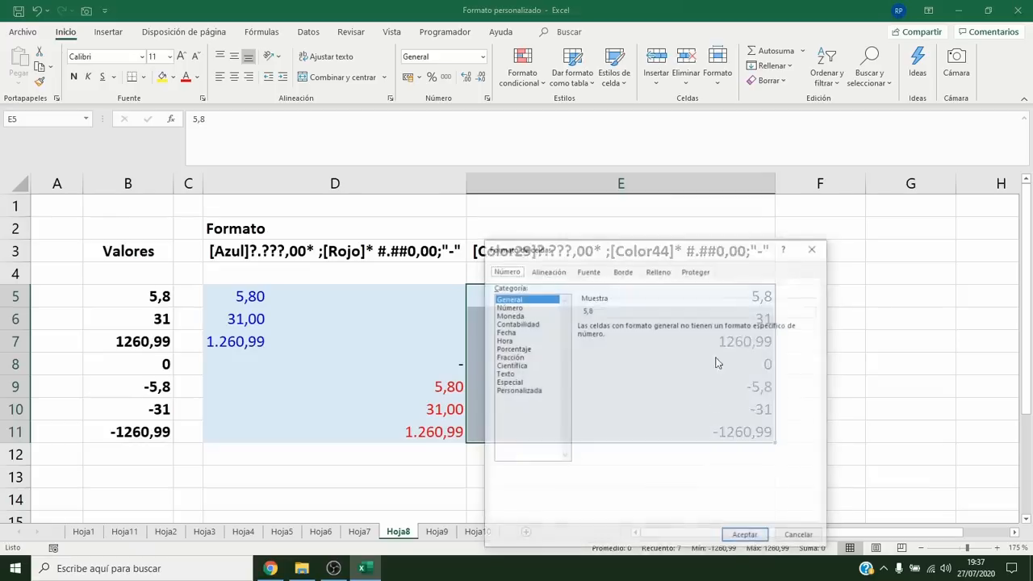
left_click_drag(708, 254, 342, 221)
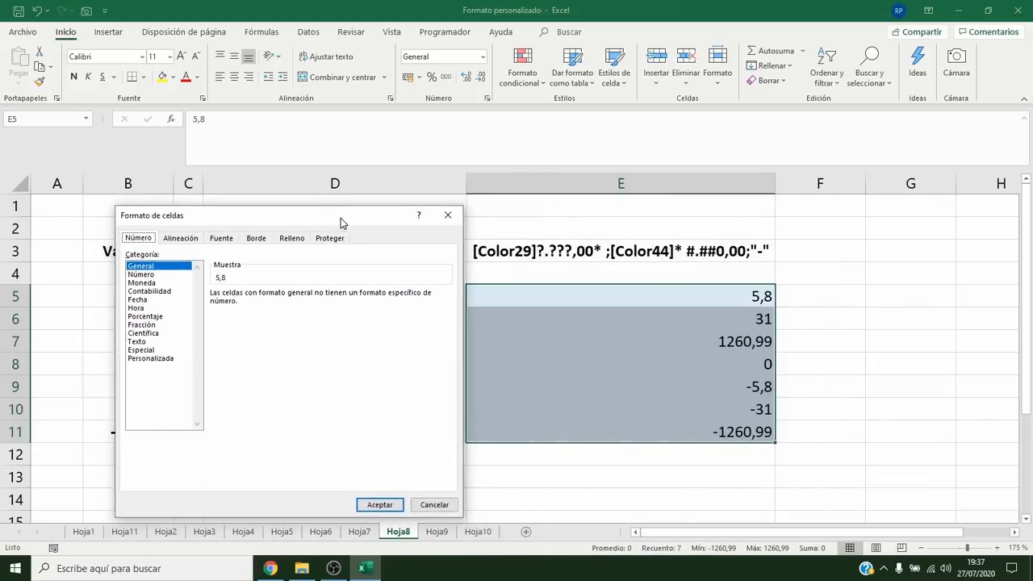
left_click(148, 360)
left_click_drag(255, 305, 123, 305)
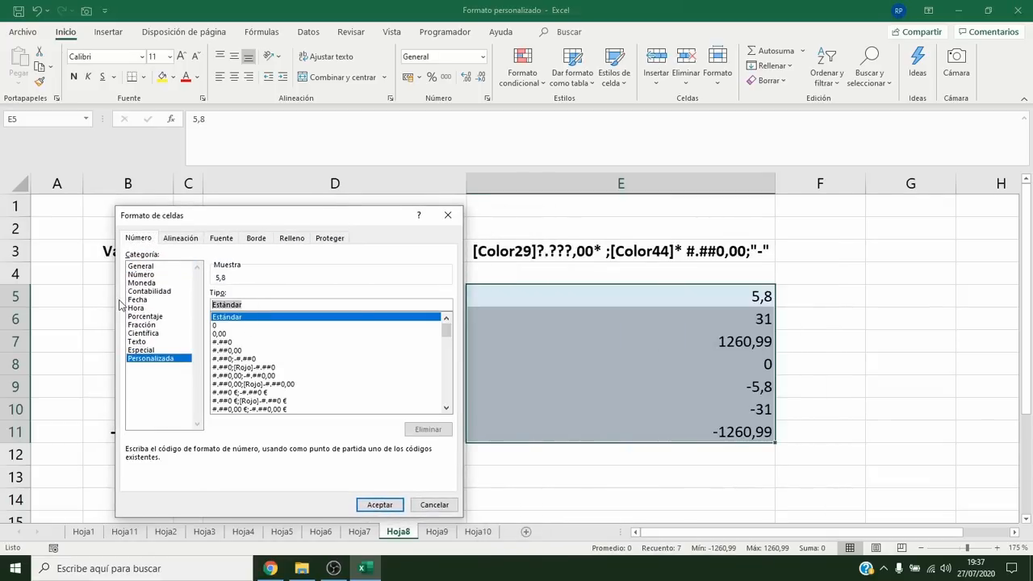
type("[")
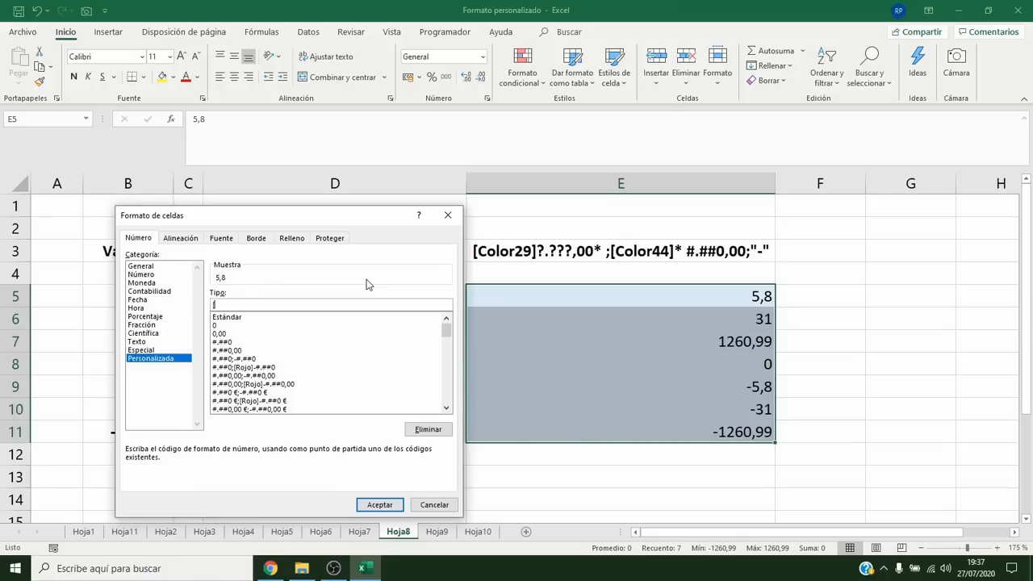
type("Color29]?.???,00")
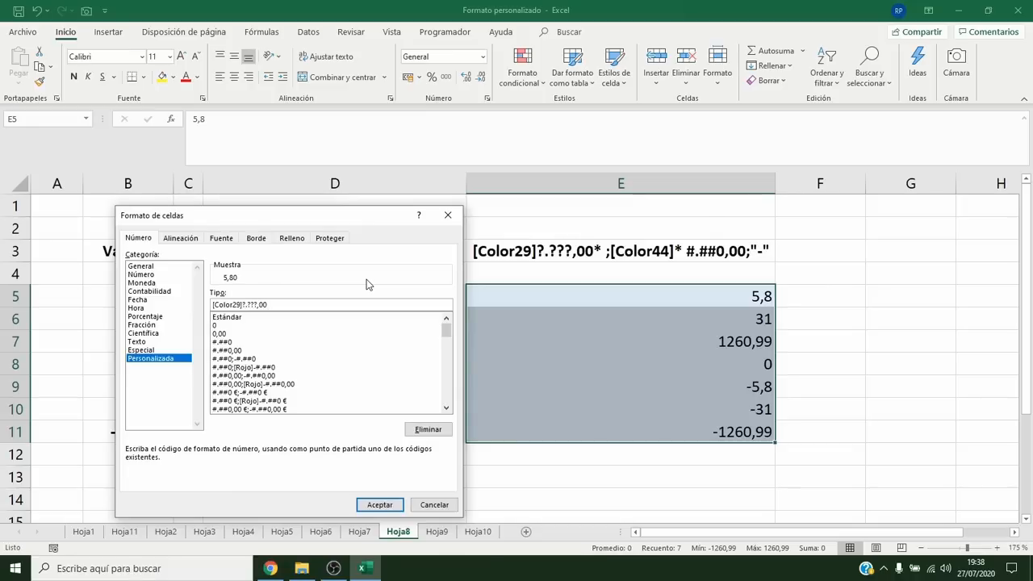
type("* ;[Color44]* #.##0,00;\"-")
left_click(379, 505)
left_click(847, 428)
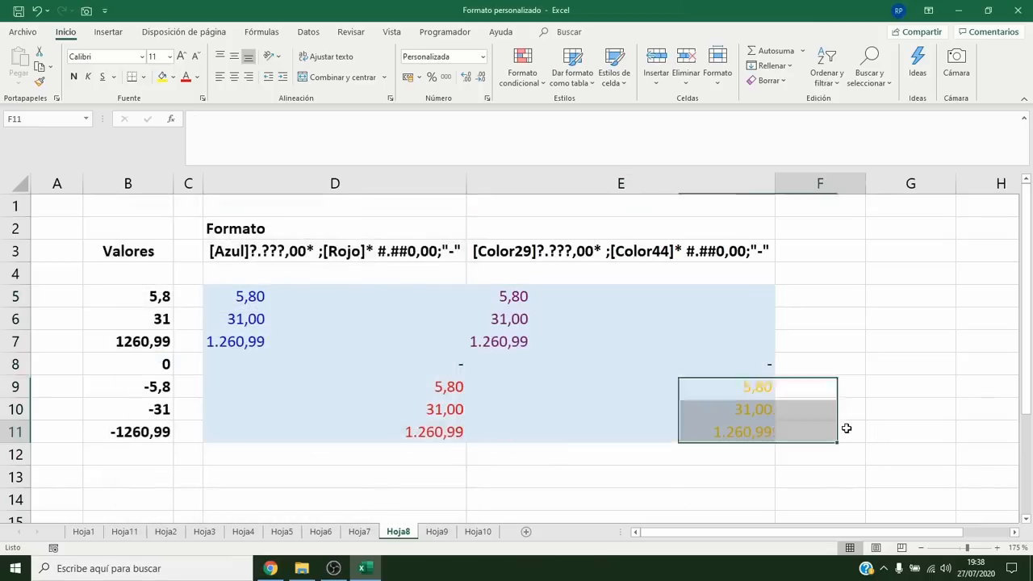
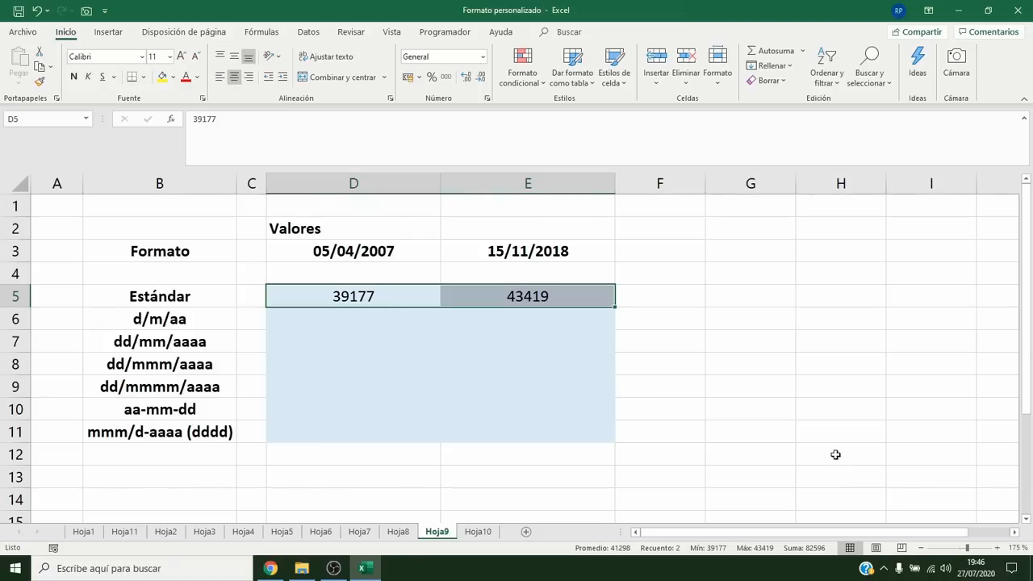
On sheet Hoja9, copy the dates in D3:E3 and paste only their values into row 6, starting at D6.
left_click(361, 249)
left_click(511, 251, "shift")
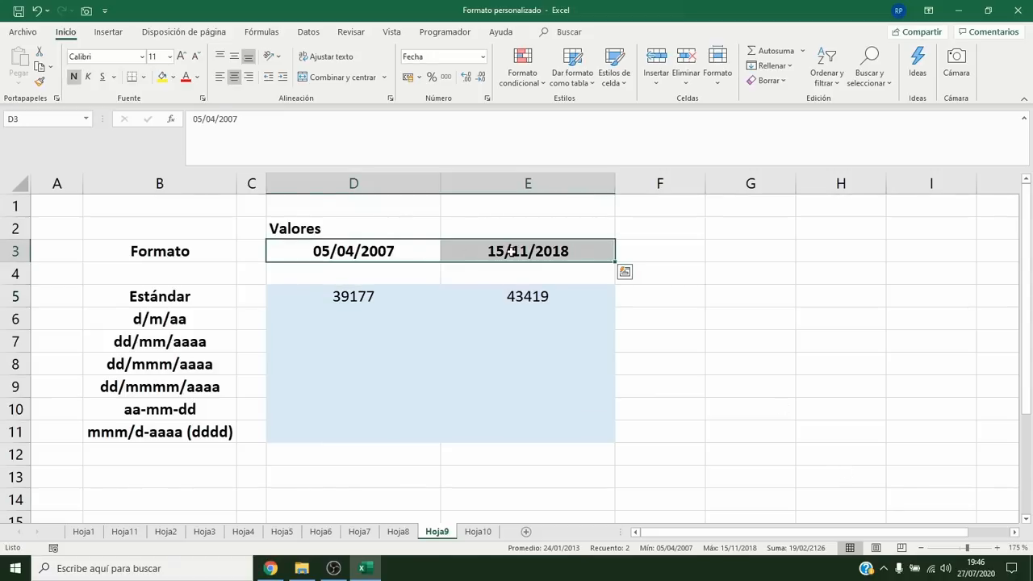
key("ctrl+c")
left_click(361, 316)
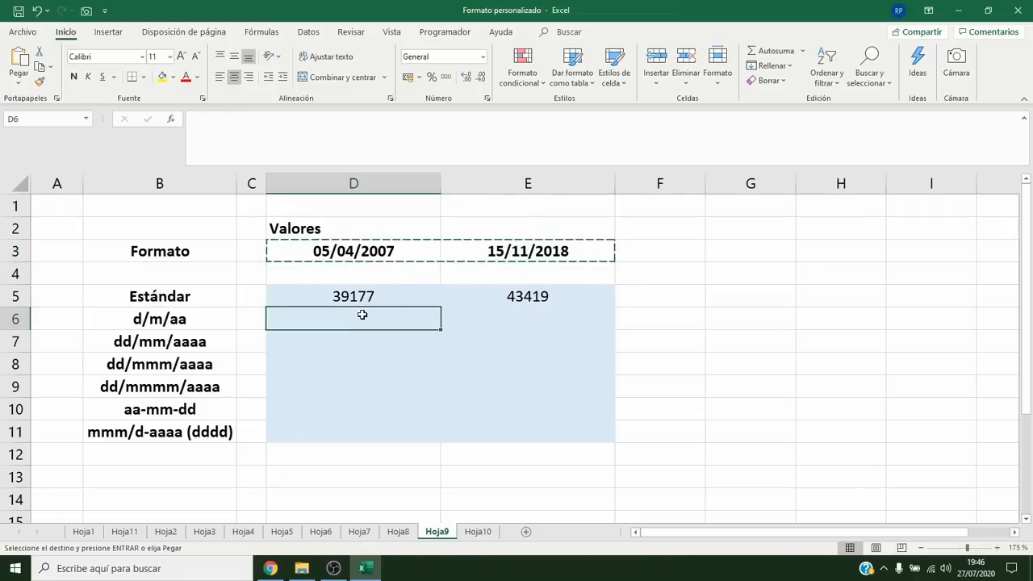
left_click(18, 83)
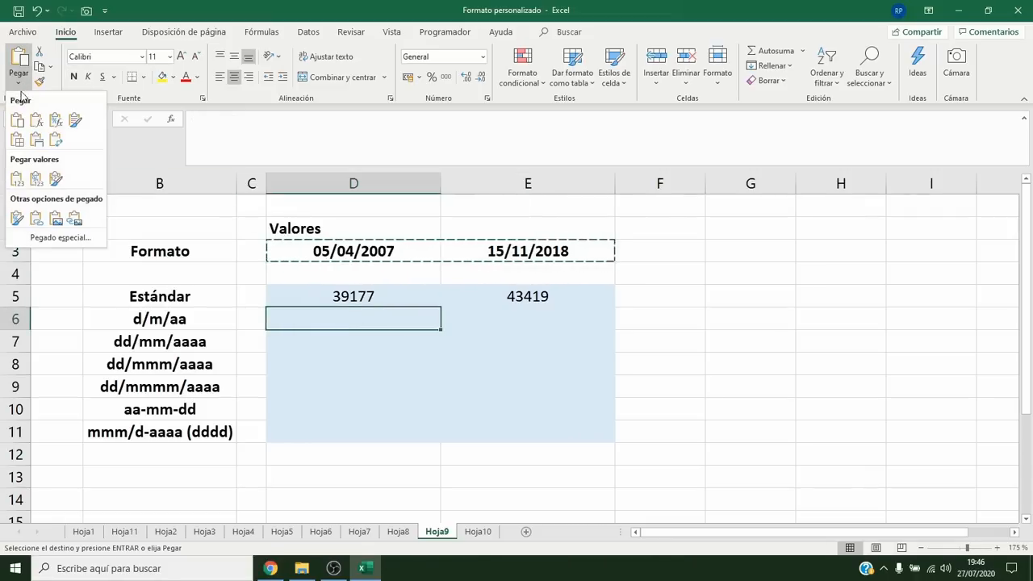
left_click(20, 176)
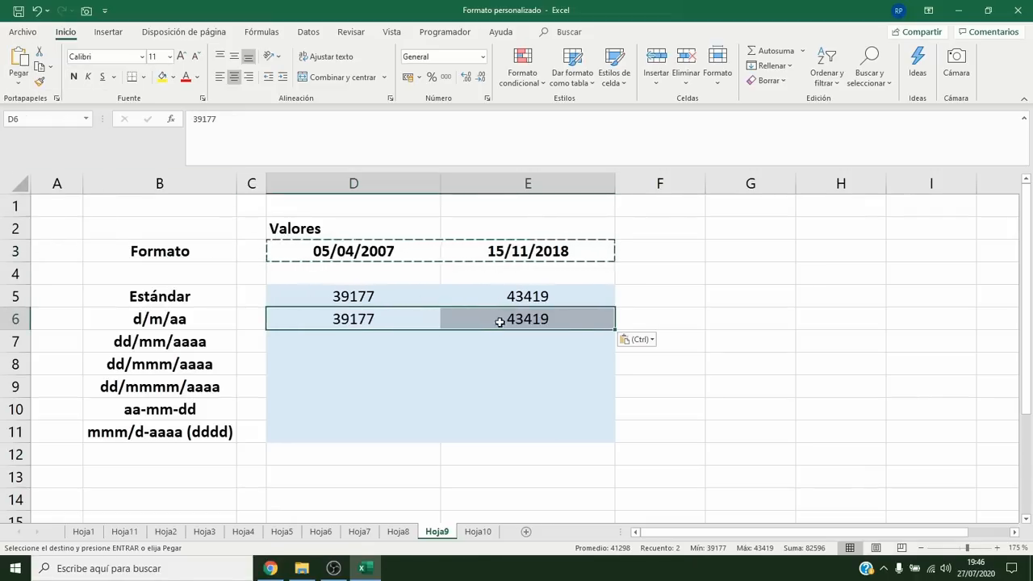
key("Escape")
Apply the custom date format d/m/aa to the cells D6:E6.
right_click(567, 323)
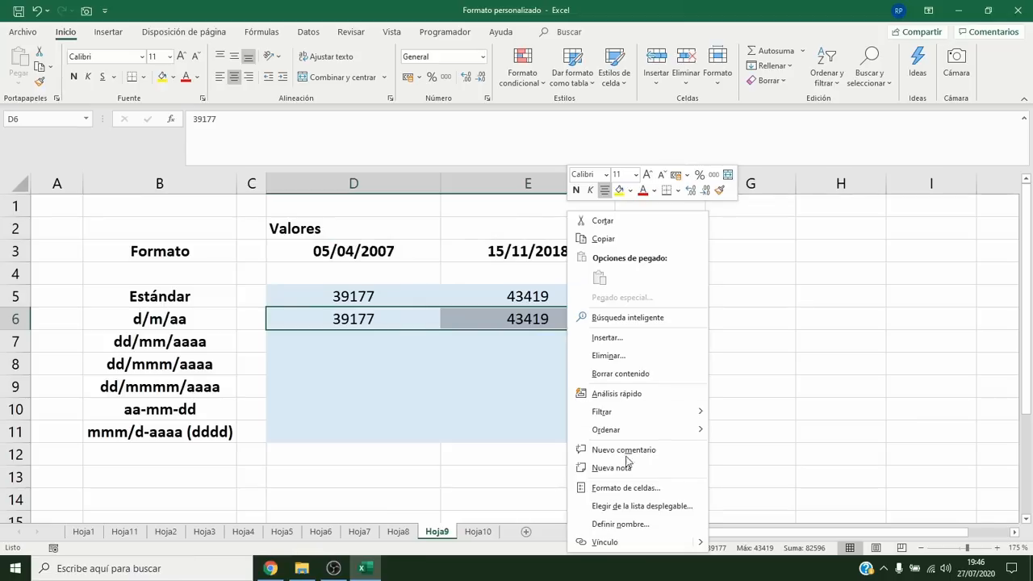
left_click(633, 490)
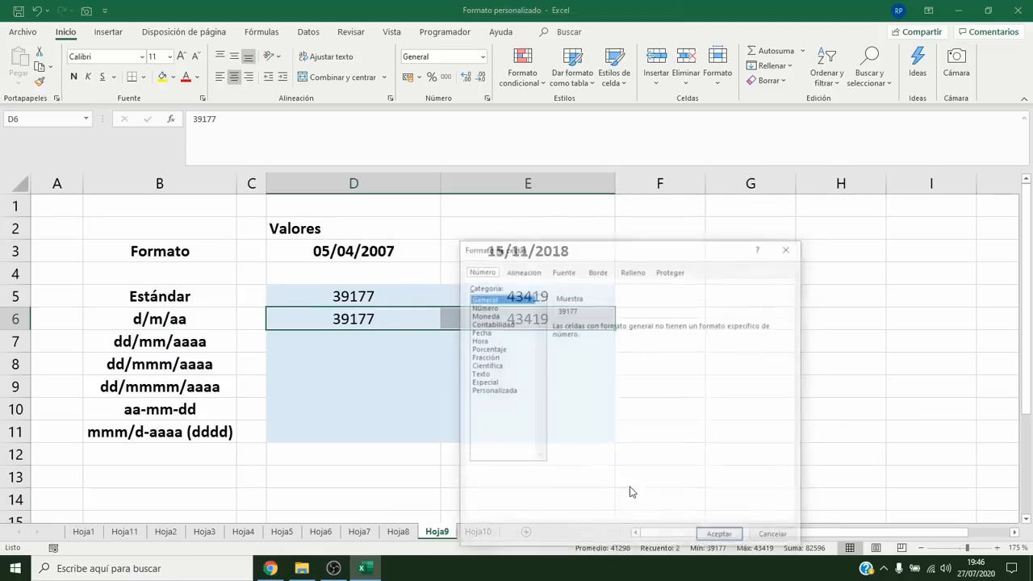
left_click(502, 391)
left_click_drag(564, 252, 736, 207)
left_click_drag(754, 294, 706, 296)
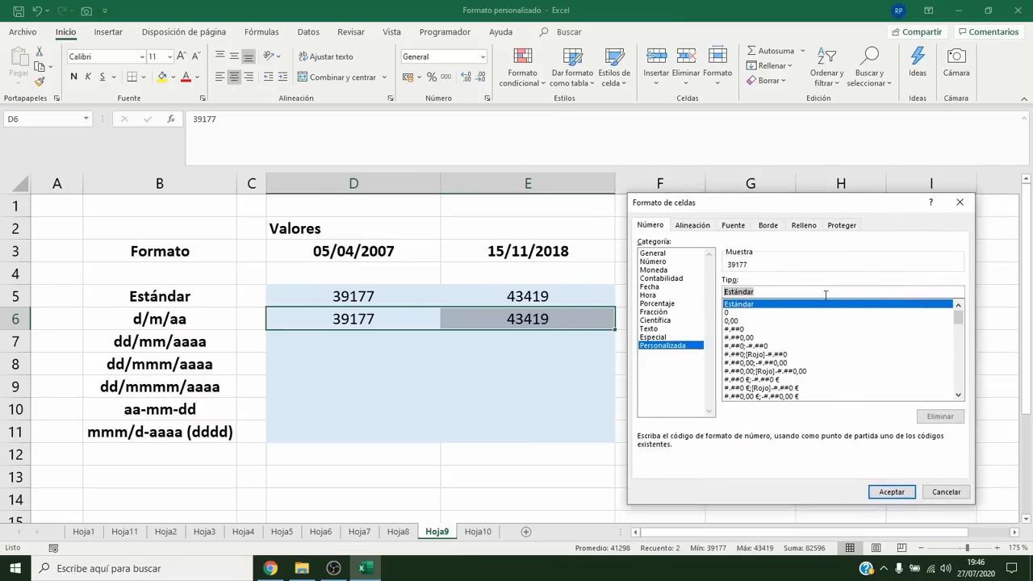
type("d")
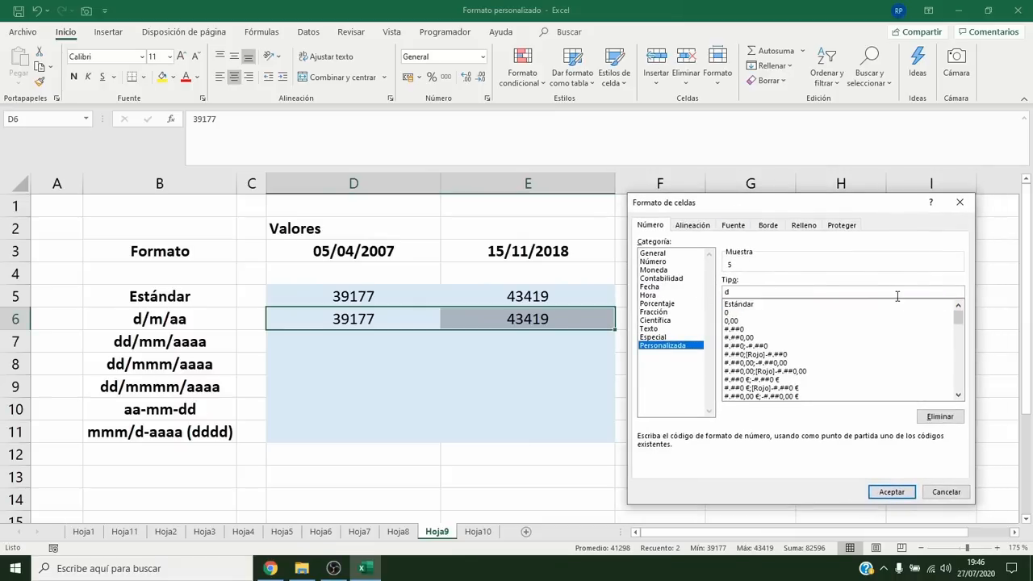
type("/m/aa")
left_click(900, 494)
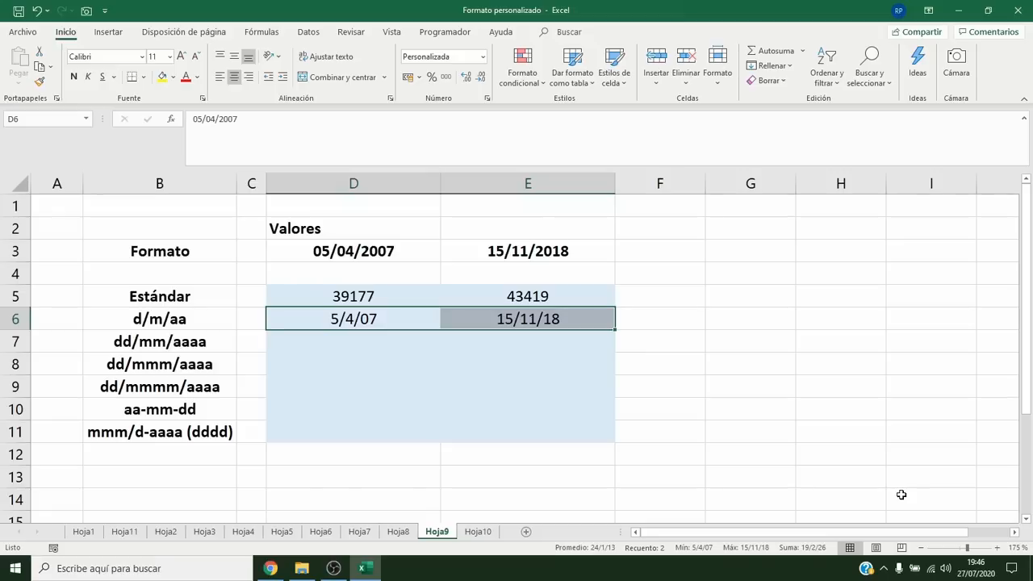
Copy the dates in D3:E3 and paste only their values into row 7, starting at D7.
left_click_drag(408, 257, 565, 255)
key("ctrl+c")
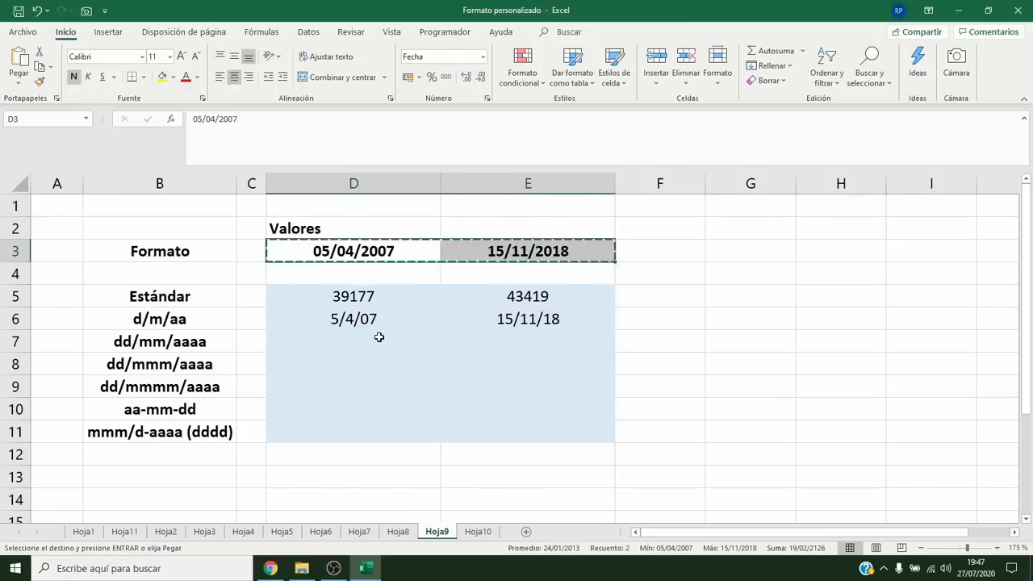
left_click(393, 335)
left_click(19, 81)
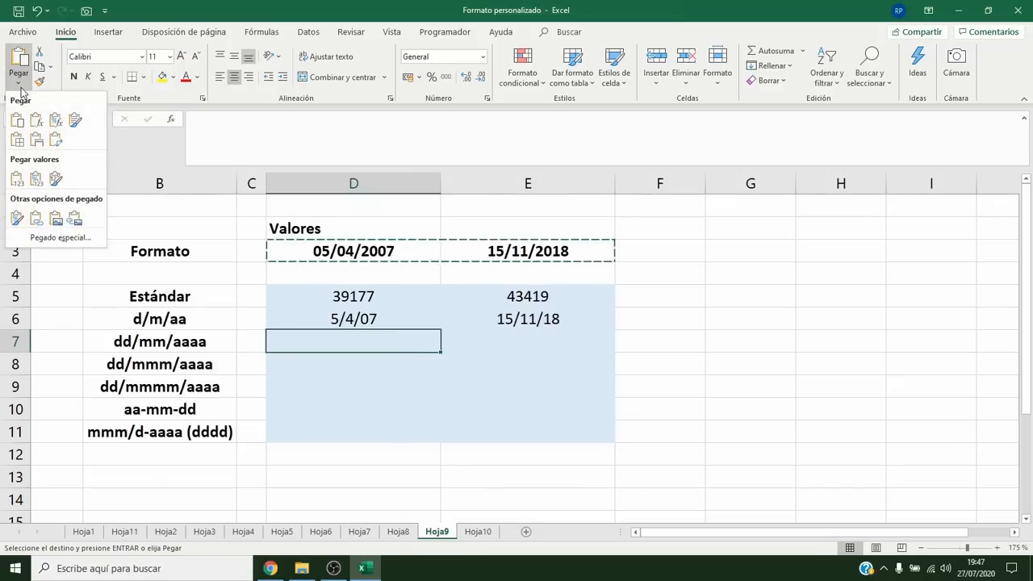
left_click(18, 181)
key("Escape")
Apply the custom date format dd/mm/aaaa to the cells D7:E7.
right_click(525, 342)
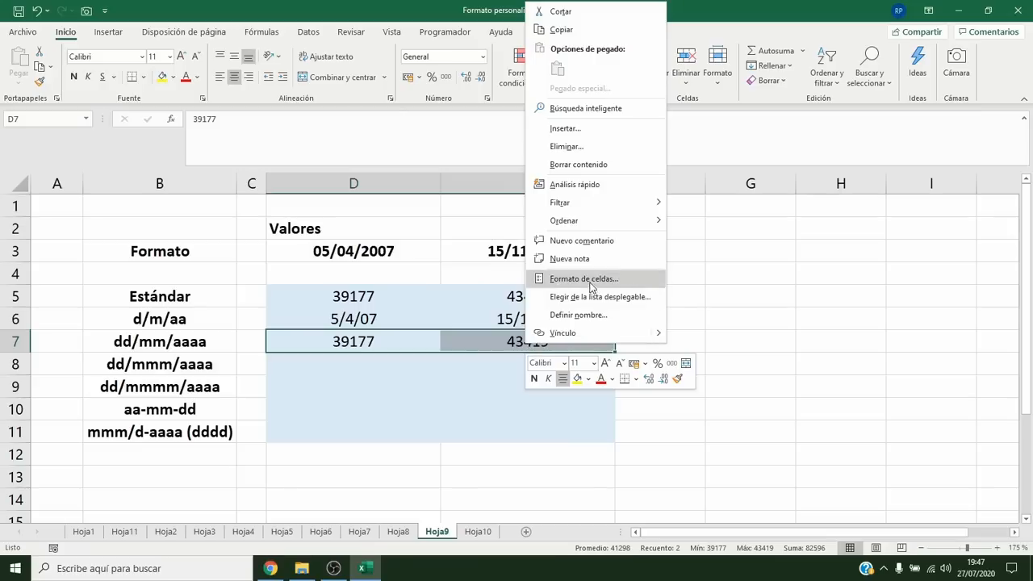
left_click(586, 279)
left_click_drag(699, 184, 788, 217)
left_click(652, 350)
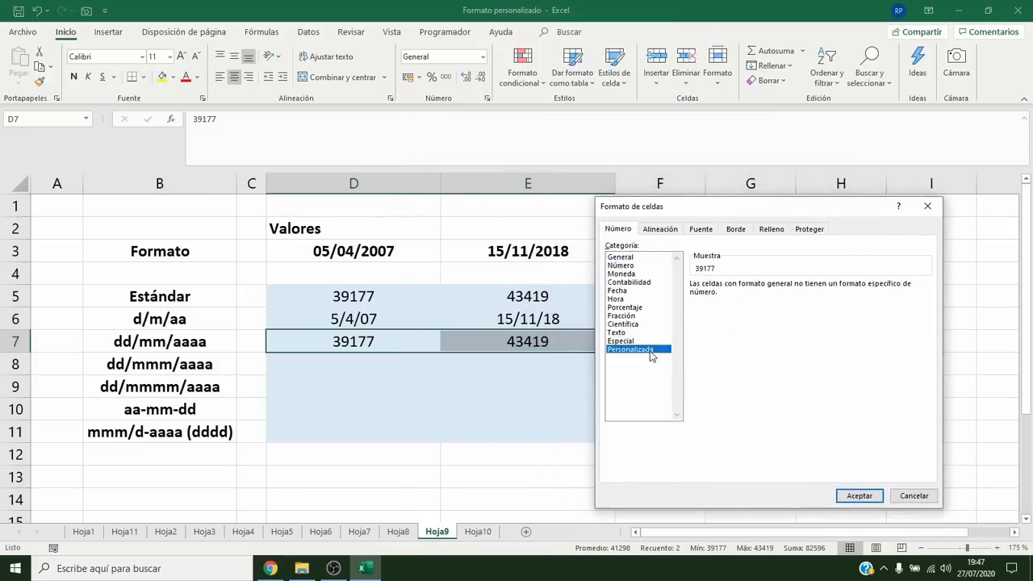
left_click_drag(752, 296, 683, 296)
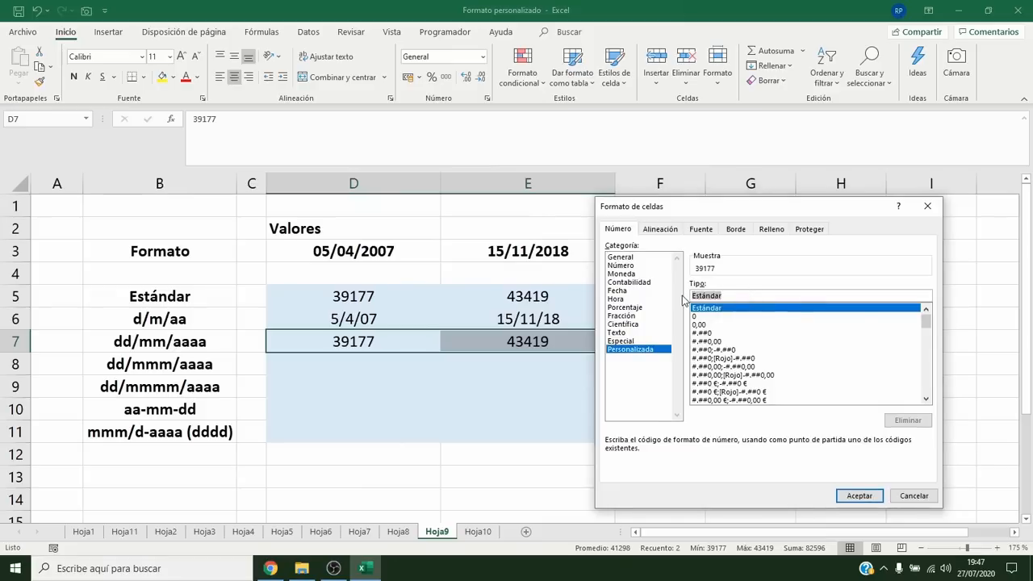
type("dd/mm/aaaa")
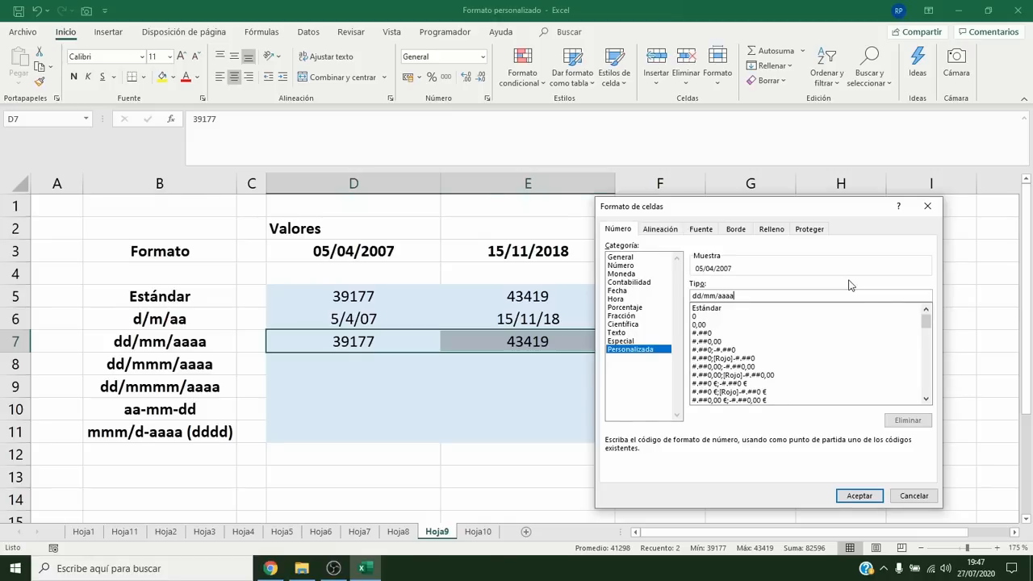
left_click(858, 495)
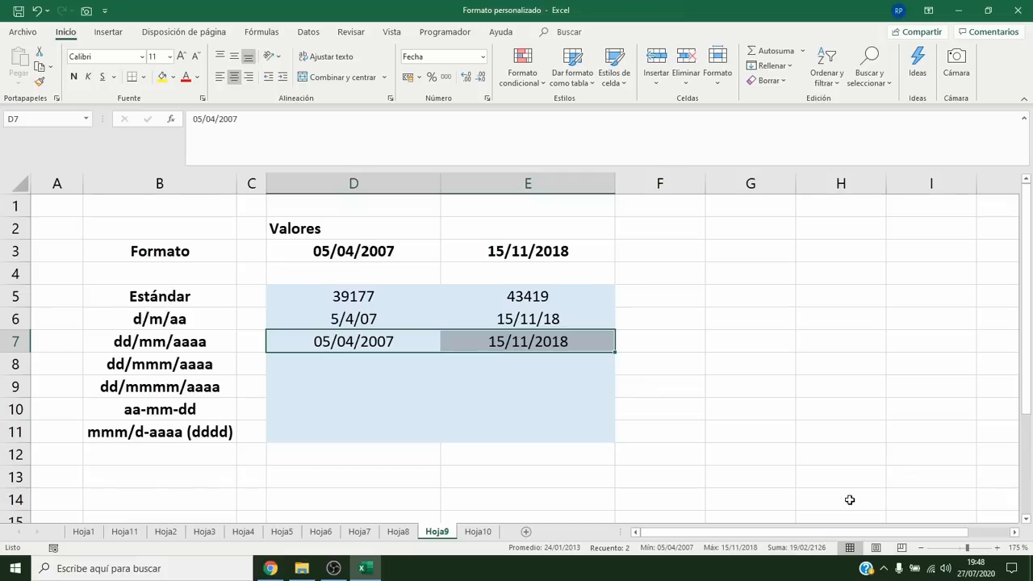
Copy the dates in D3:E3 and paste only their values into row 8, starting at D8.
left_click_drag(432, 258, 490, 258)
key("ctrl+c")
left_click(363, 361)
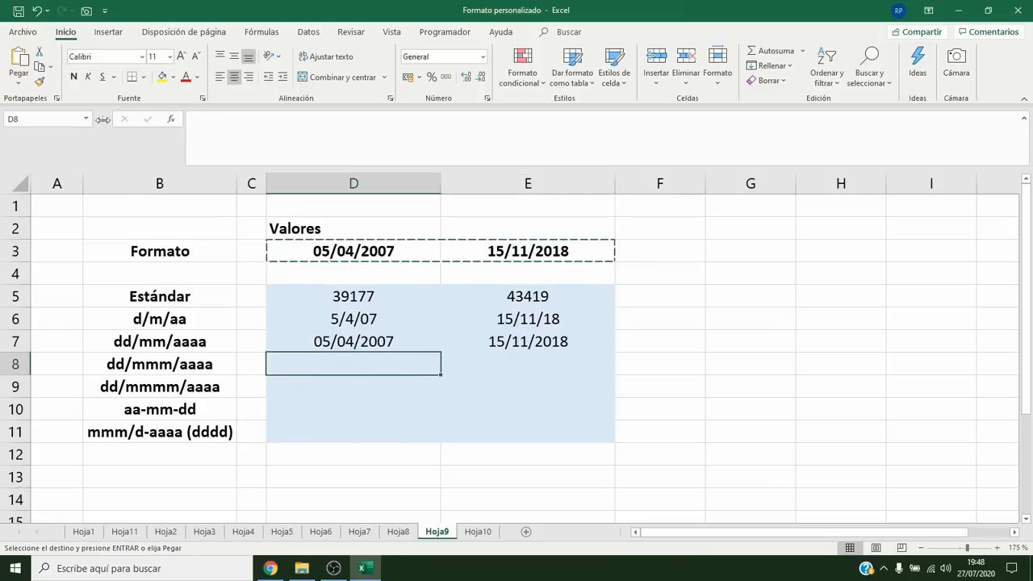
left_click(23, 84)
left_click(19, 178)
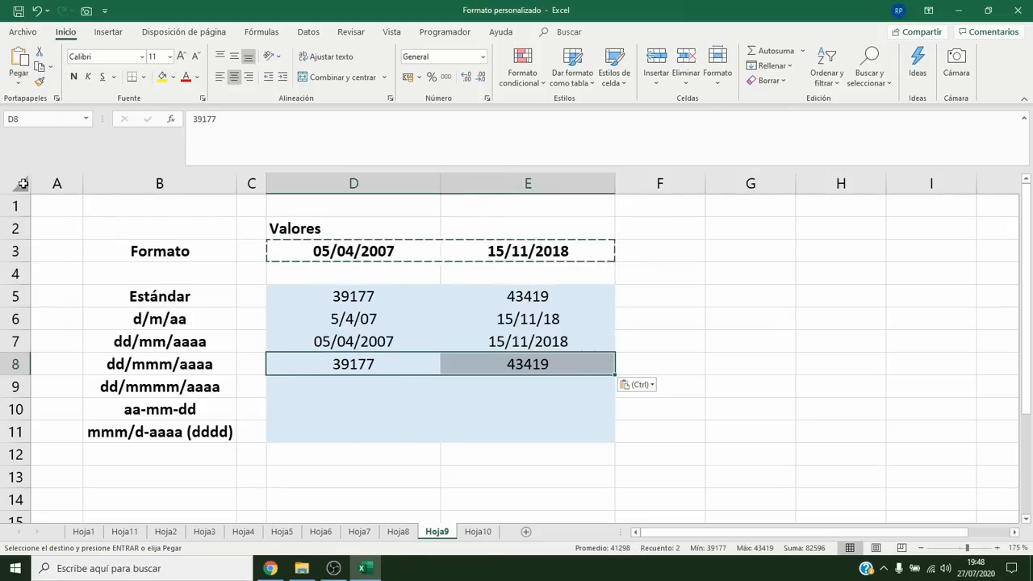
key("Escape")
Apply the custom date format dd/mmm/aaaa to the cells D8:E8.
right_click(476, 367)
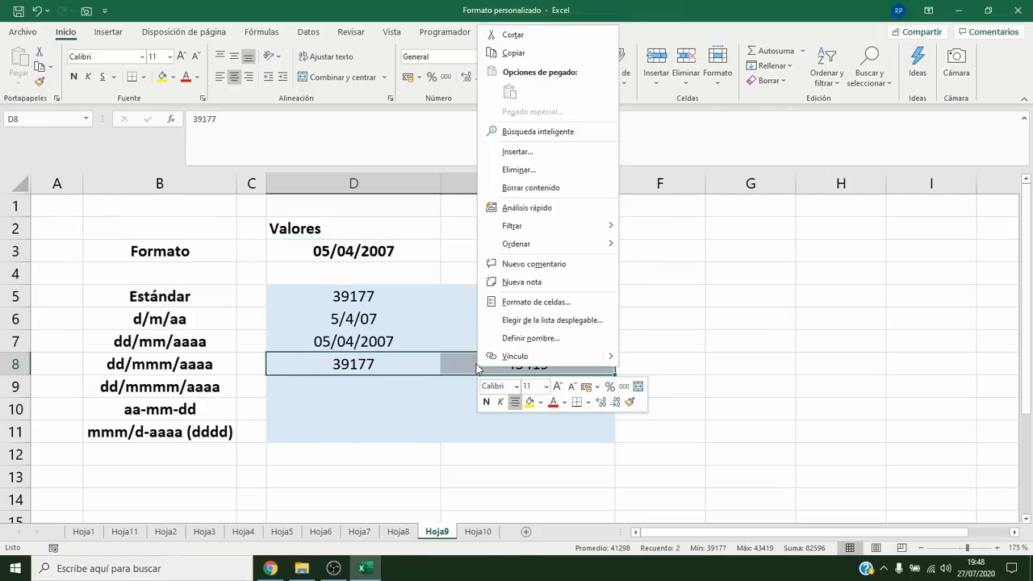
left_click(556, 301)
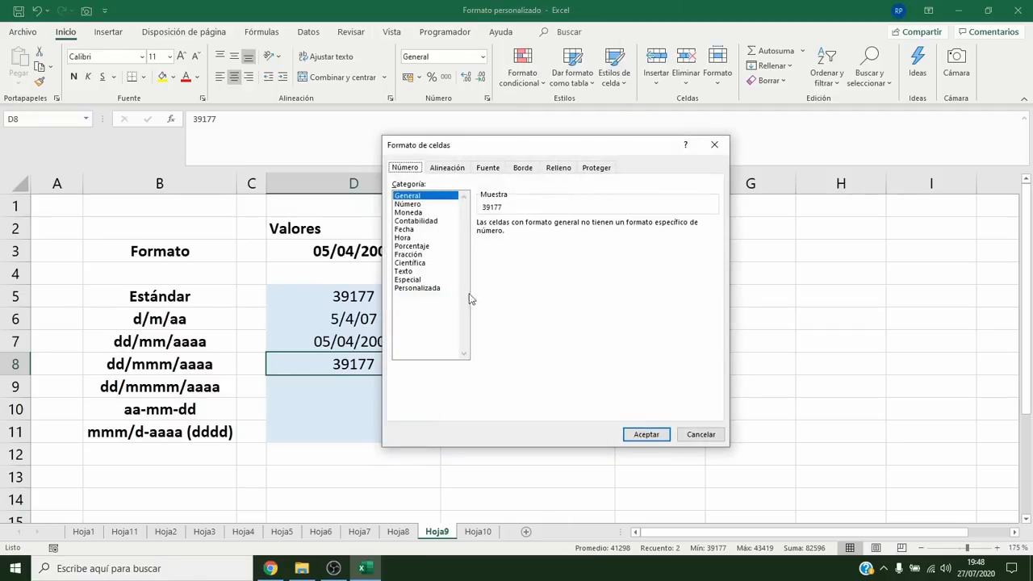
left_click(436, 291)
left_click_drag(550, 155, 753, 189)
left_click_drag(736, 268, 677, 273)
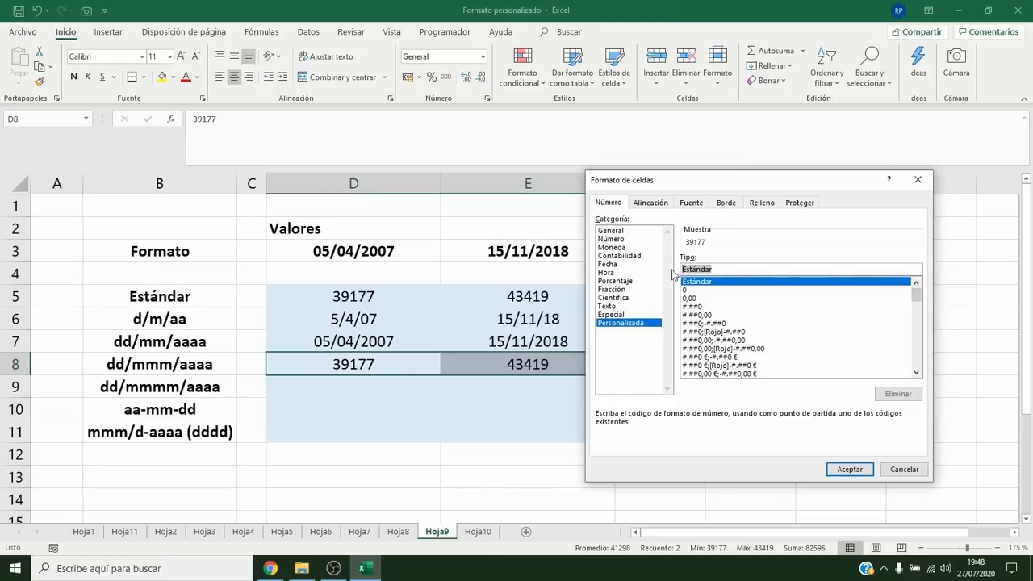
type("dd")
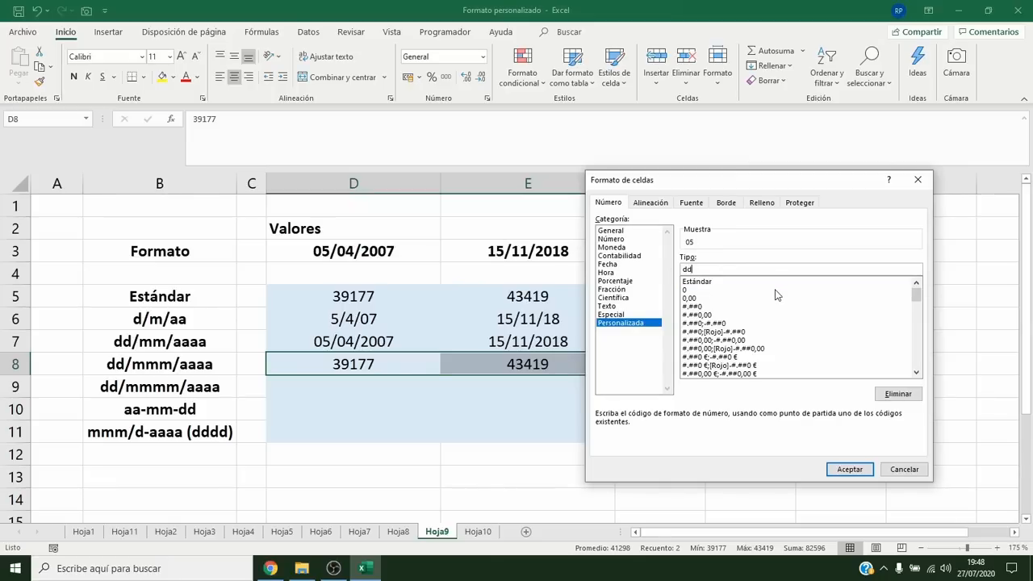
type("/mmm/aaaa")
left_click(826, 472)
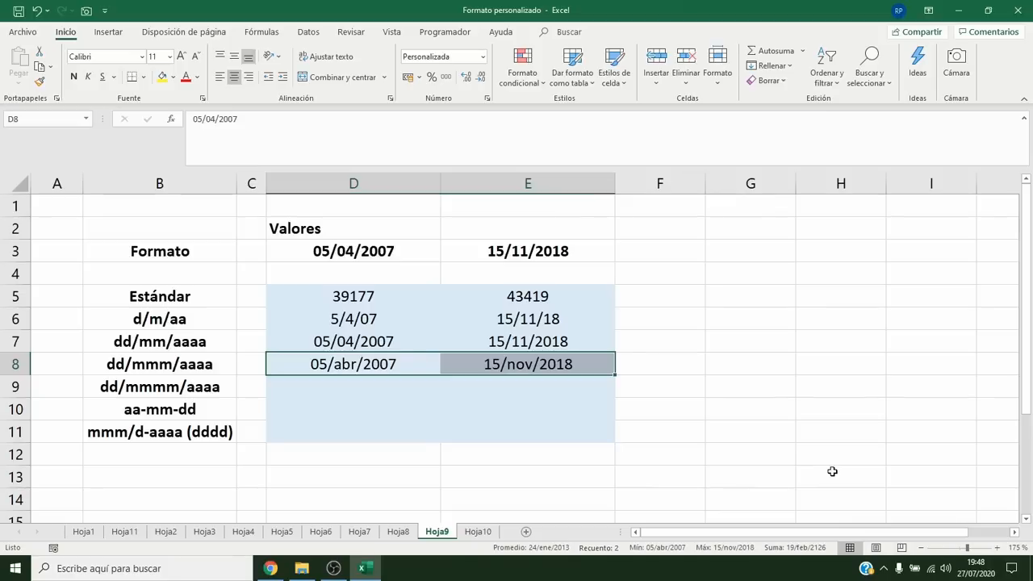
Copy the dates in D3:E3 and paste only their values into row 9, starting at D9.
left_click_drag(394, 247, 544, 251)
key("ctrl+c")
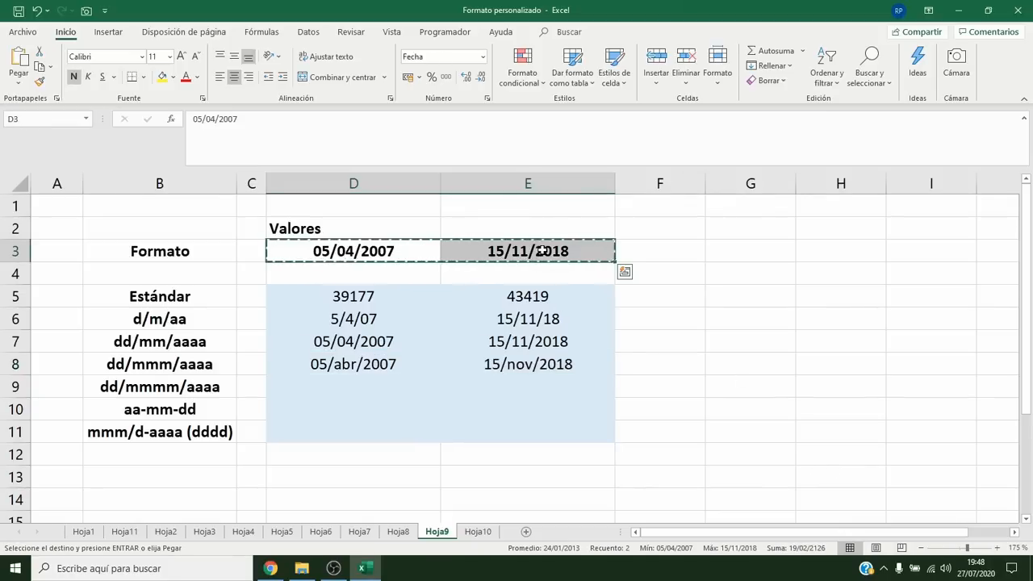
left_click(354, 385)
left_click(19, 79)
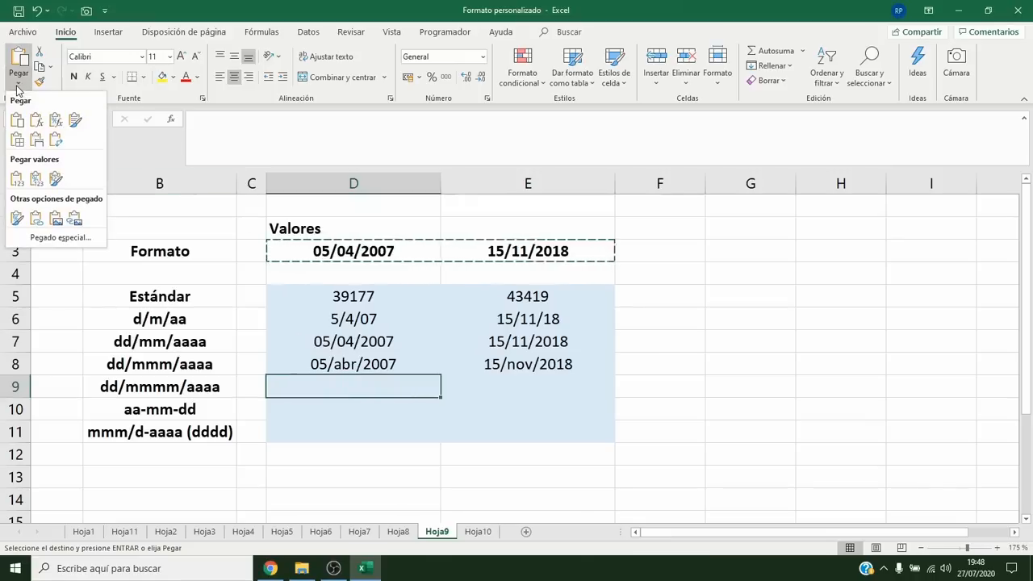
left_click(18, 180)
key("Escape")
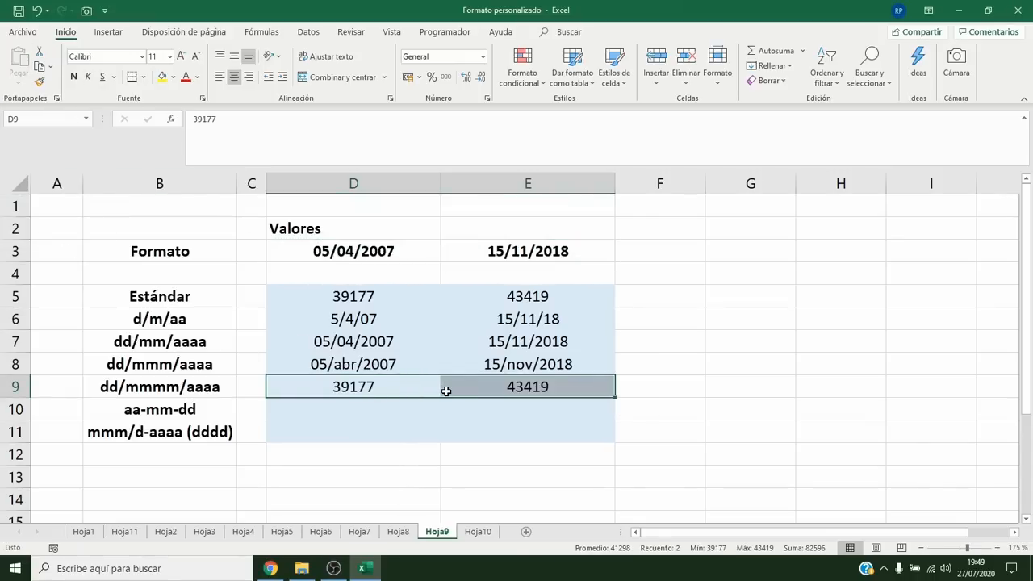
Apply the custom date format dd/mmmm/aaaa to the cells D9:E9.
right_click(446, 390)
left_click(517, 329)
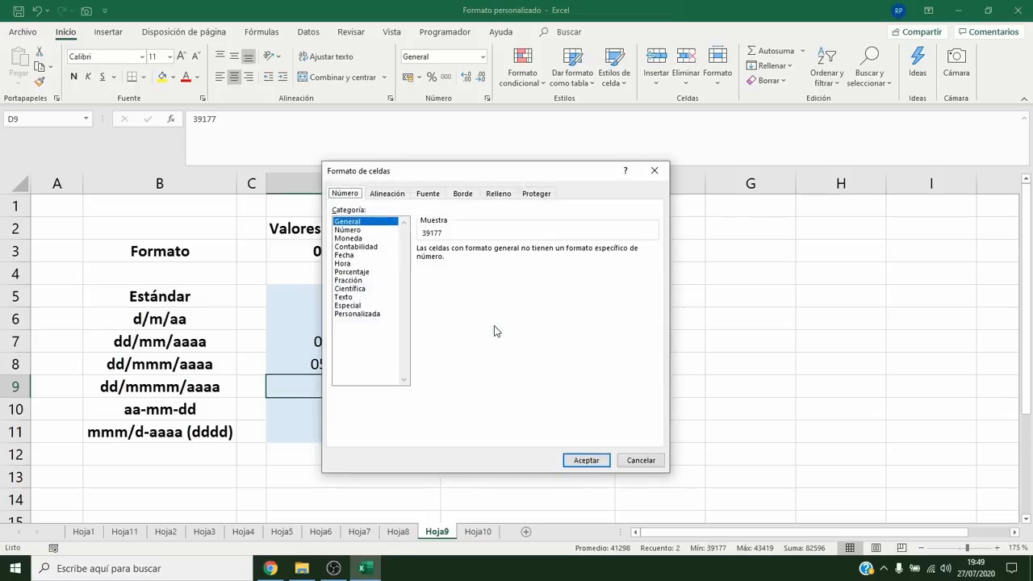
left_click(373, 315)
left_click_drag(490, 175, 786, 178)
left_click_drag(754, 265, 688, 267)
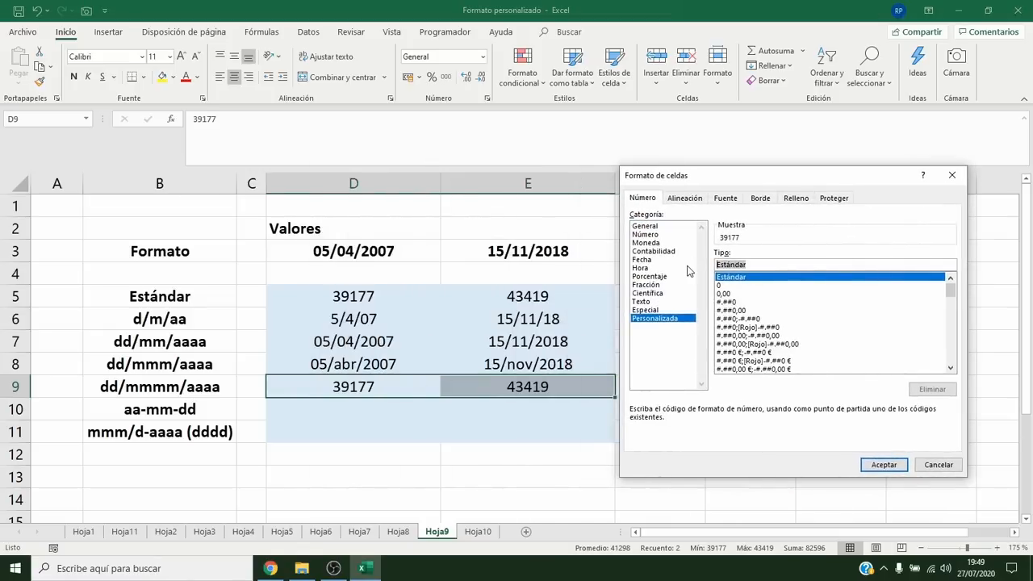
type("dd/mmmm/aaaa")
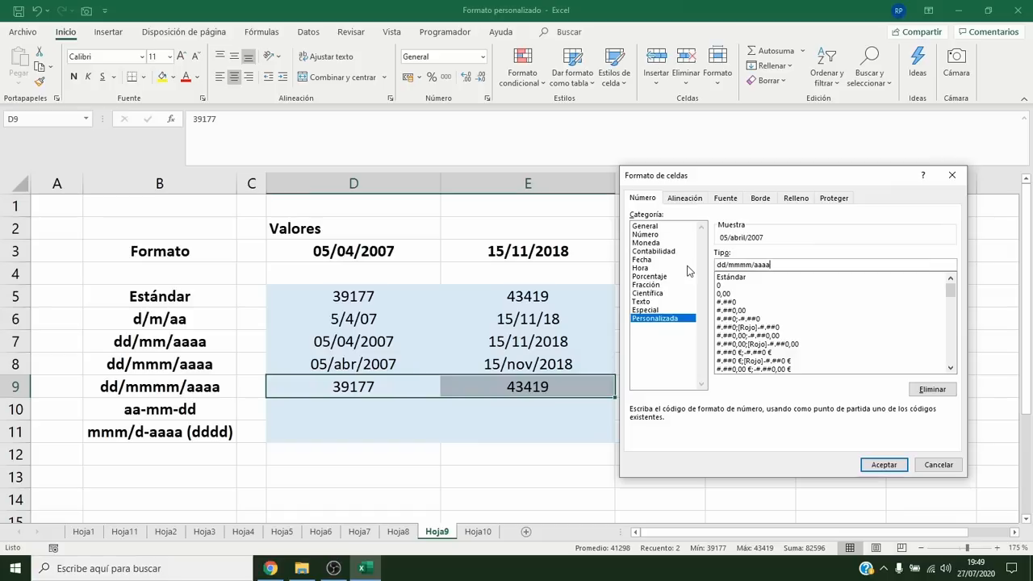
left_click(884, 465)
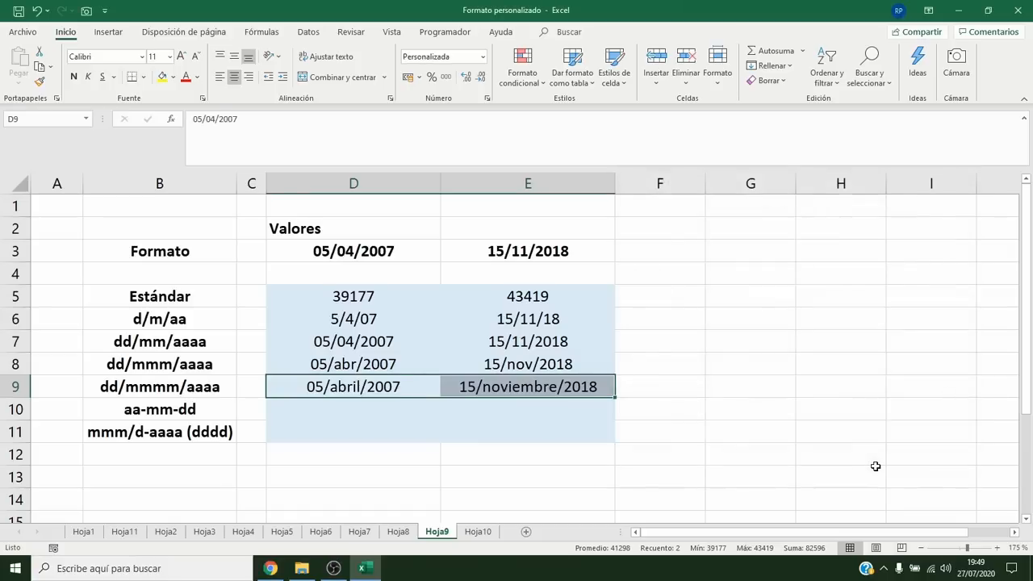
Copy the dates in D3:E3 and paste only their values into row 10, starting at D10.
left_click_drag(428, 260, 466, 258)
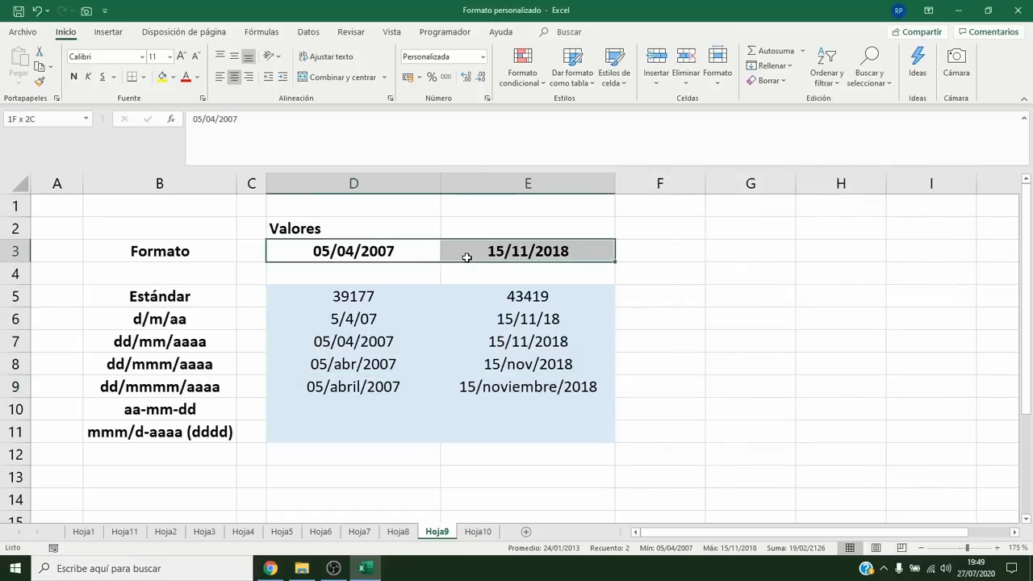
key("ctrl+c")
left_click(378, 409)
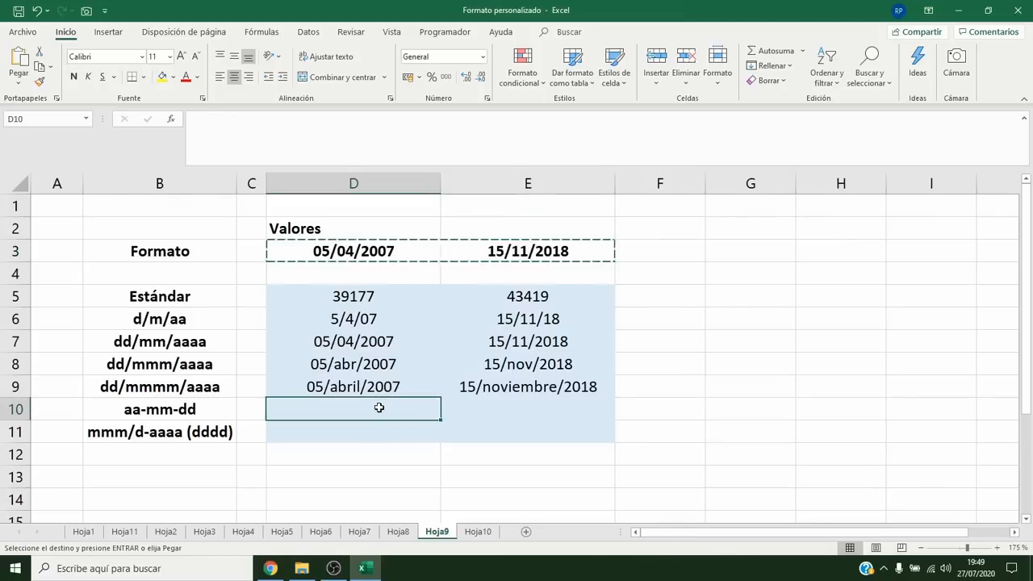
left_click(18, 76)
left_click(16, 177)
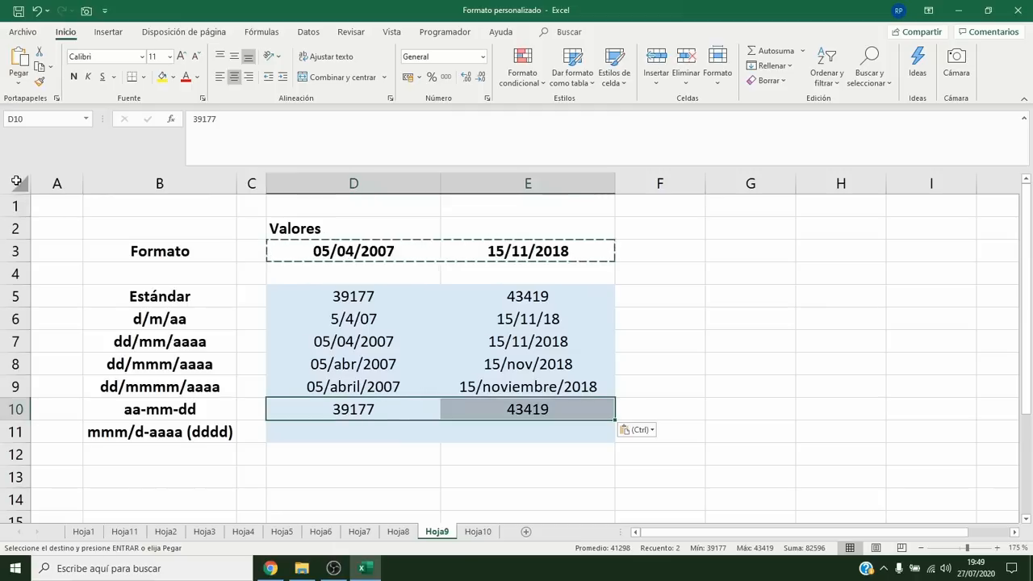
key("Escape")
Apply the custom date format aa-mm-dd to the cells D10:E10.
right_click(403, 414)
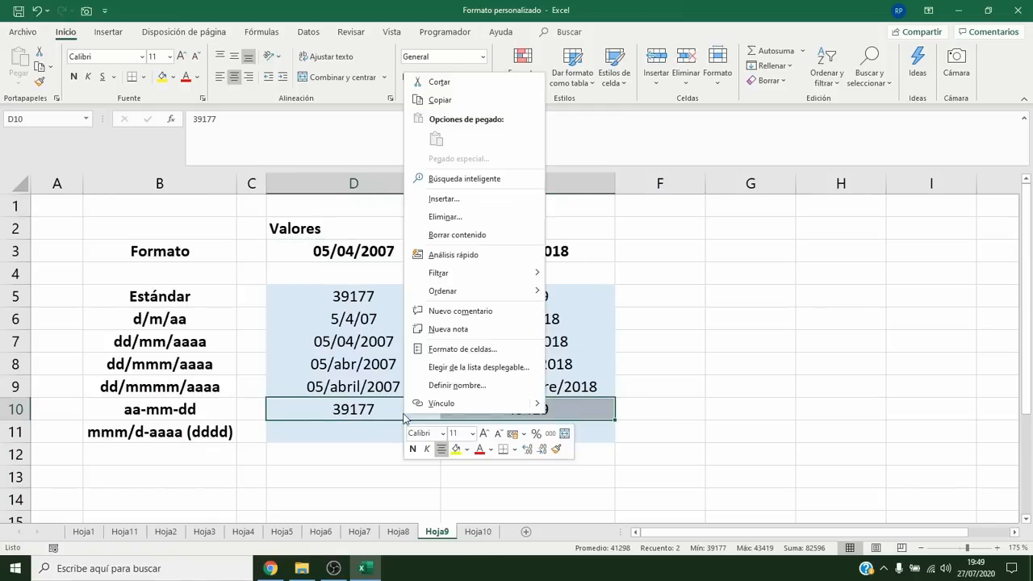
left_click(450, 354)
left_click_drag(515, 196, 846, 181)
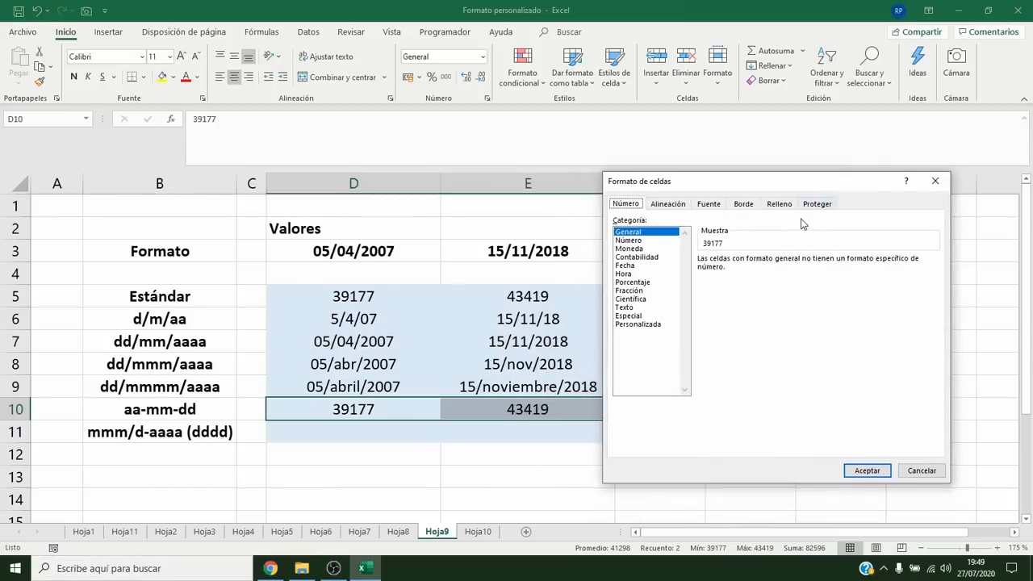
left_click(676, 326)
left_click_drag(748, 271, 699, 273)
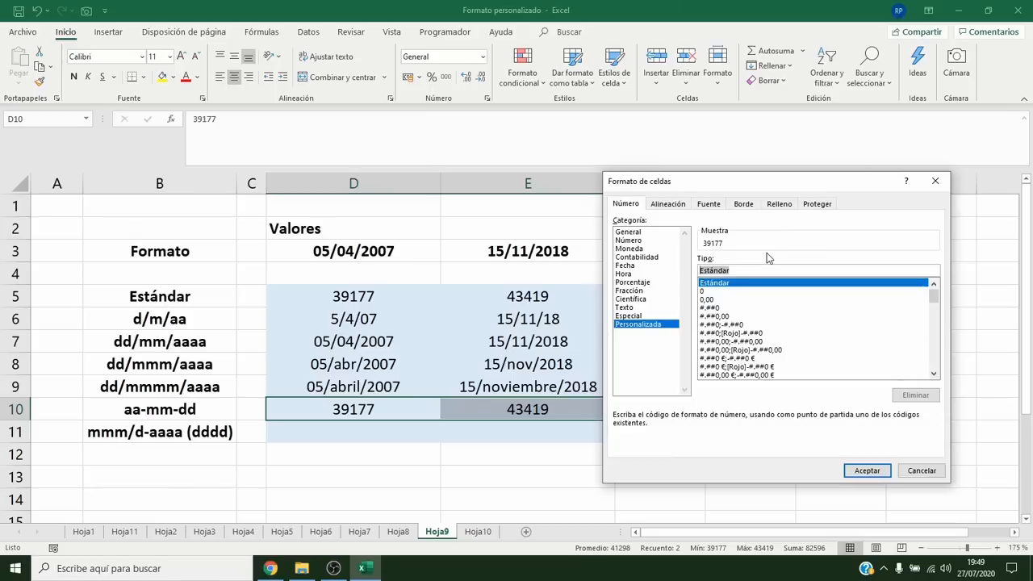
type("aa-mm-dd")
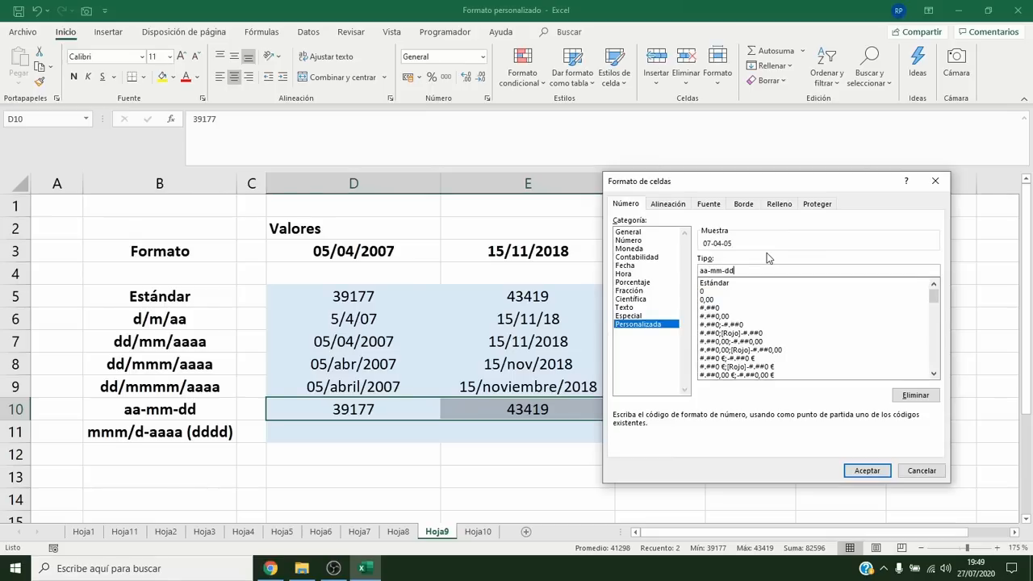
left_click(867, 470)
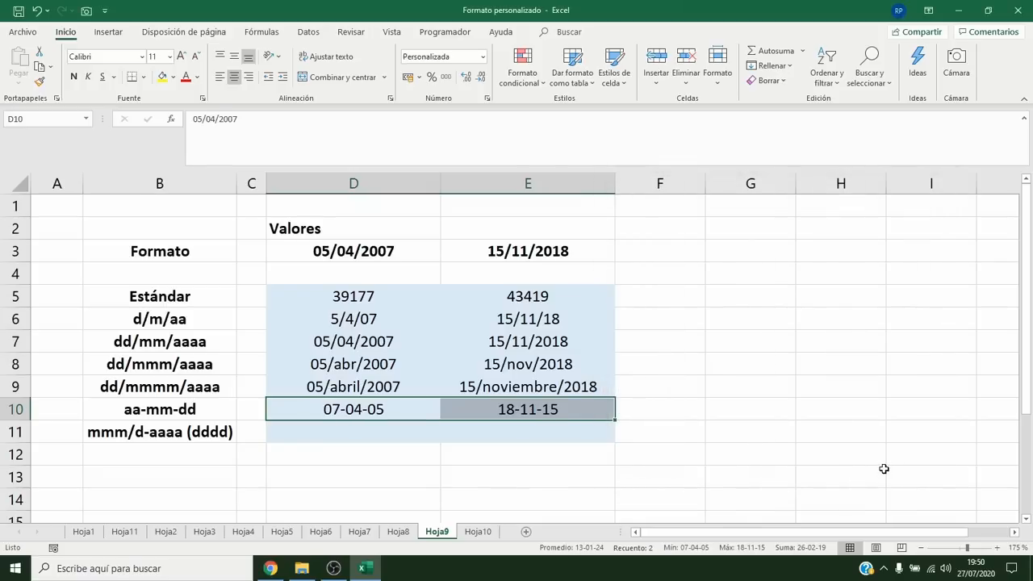
Copy the dates in D3:E3 and paste only their values into row 11, starting at D11.
left_click_drag(410, 257, 520, 256)
key("ctrl+c")
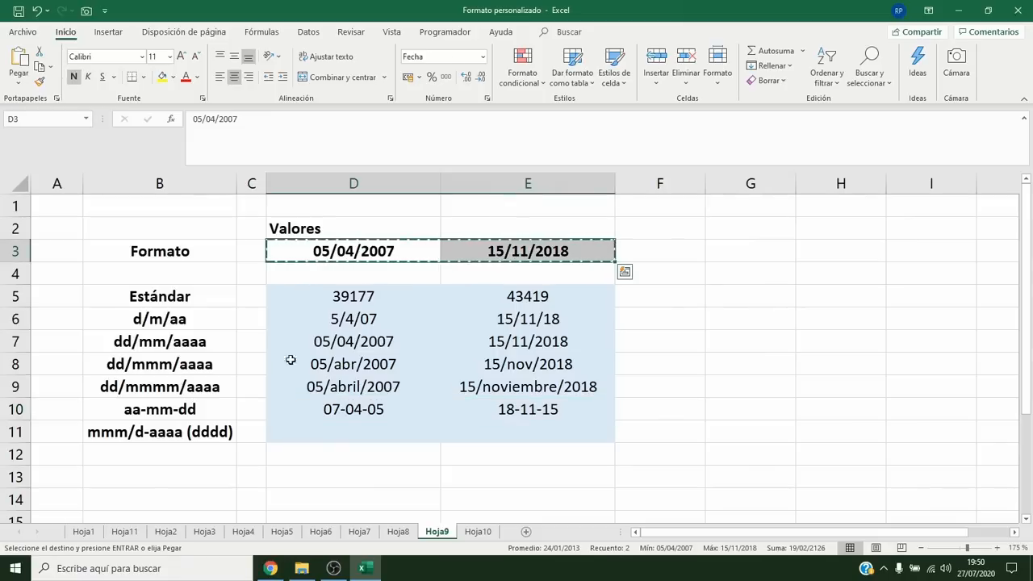
left_click(312, 430)
left_click(18, 81)
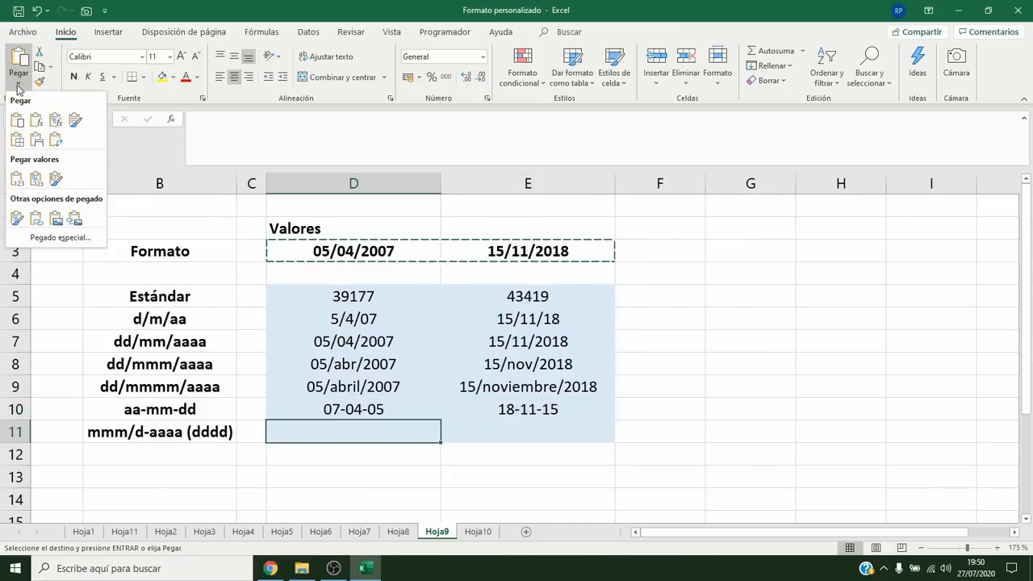
left_click(17, 175)
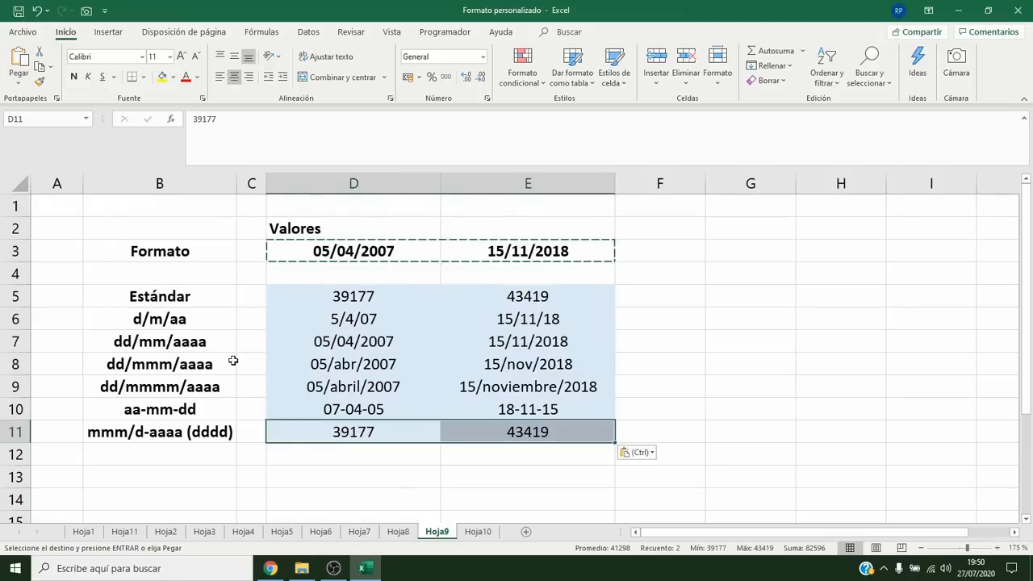
key("Escape")
Apply the custom date format mmm/d-aaaa (dddd) to the cells D11:E11.
right_click(399, 434)
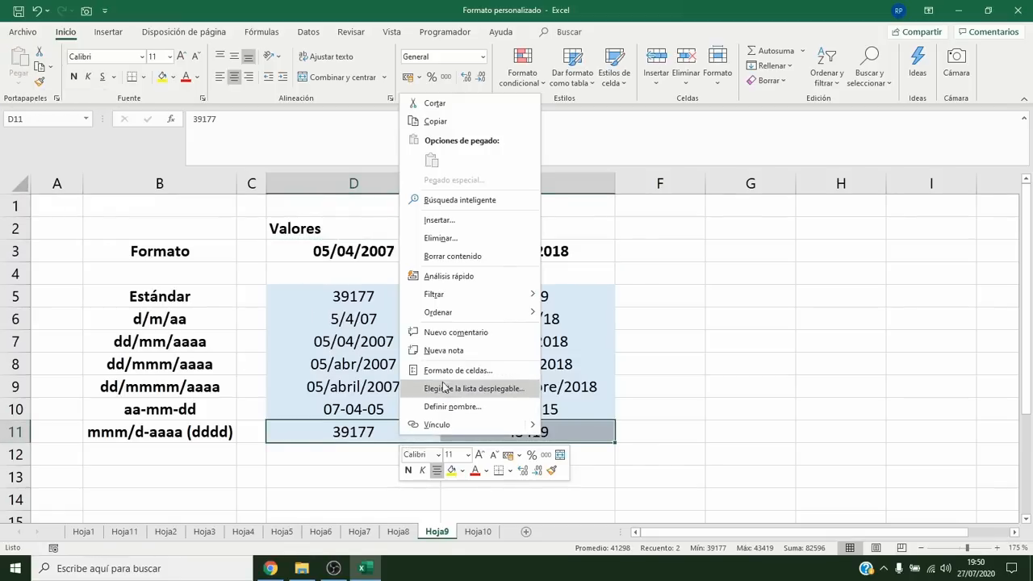
left_click(445, 369)
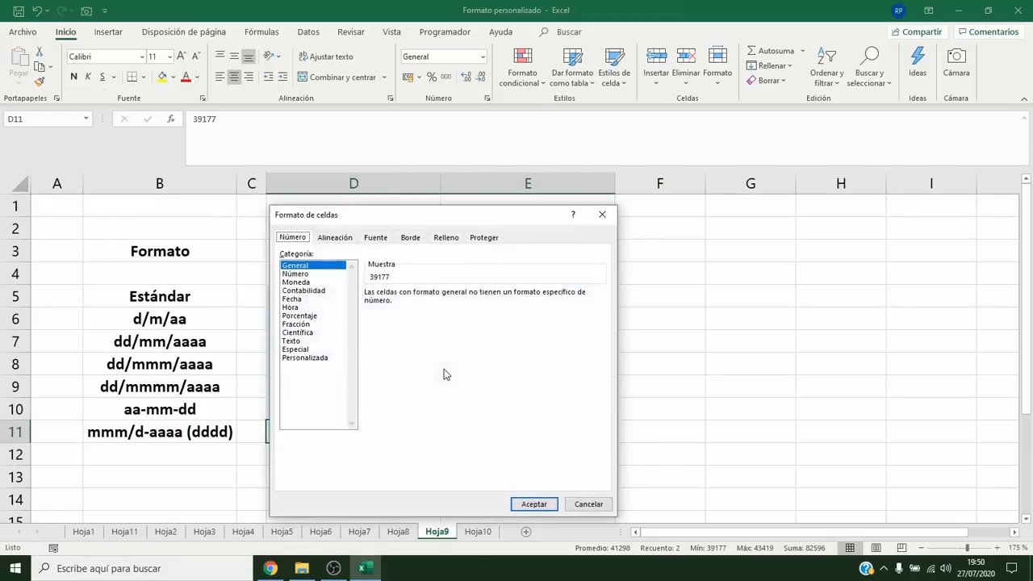
left_click(291, 358)
left_click_drag(415, 214, 757, 201)
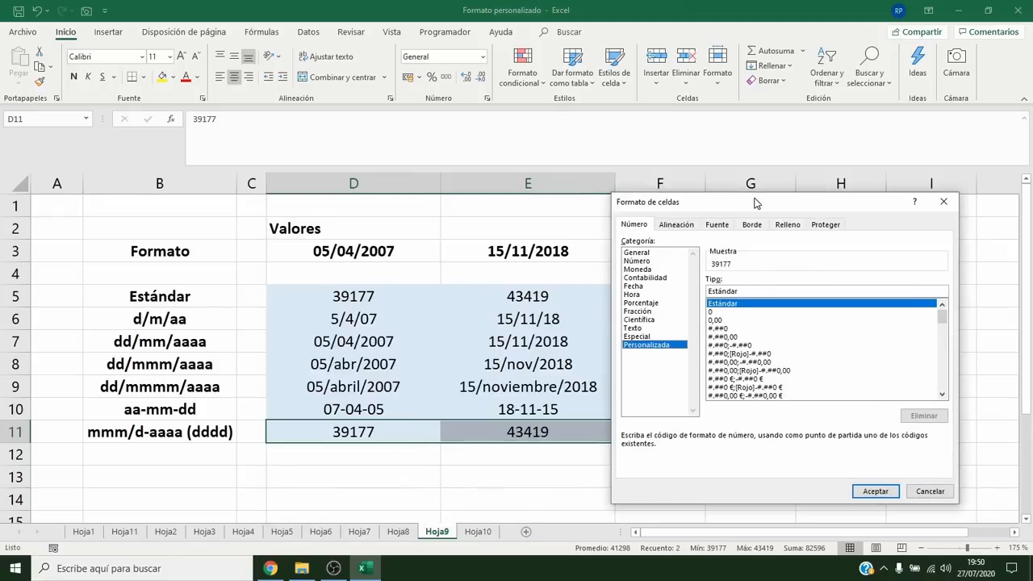
type("m")
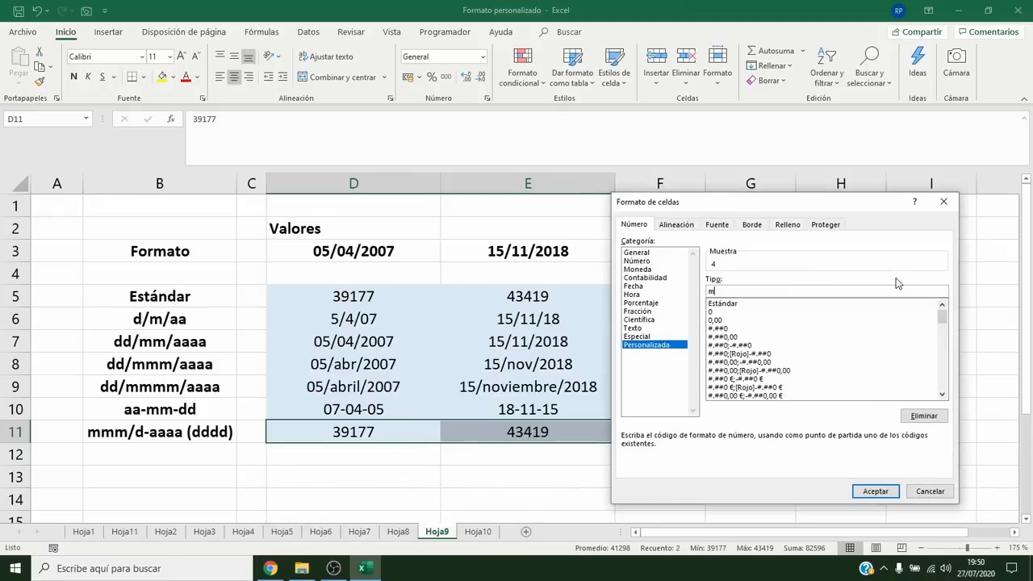
type("mm/d-aaaa (dddd")
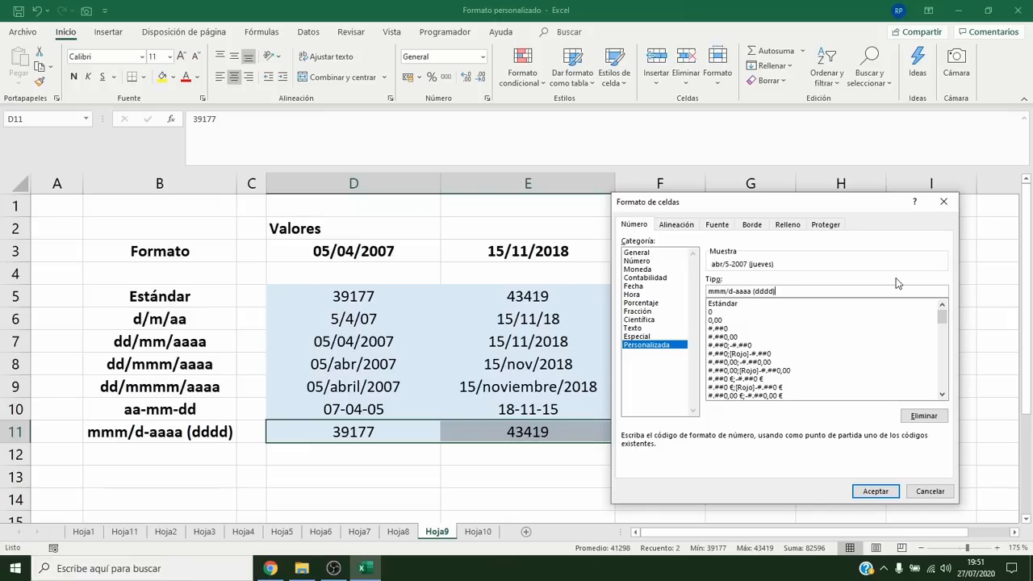
left_click(894, 492)
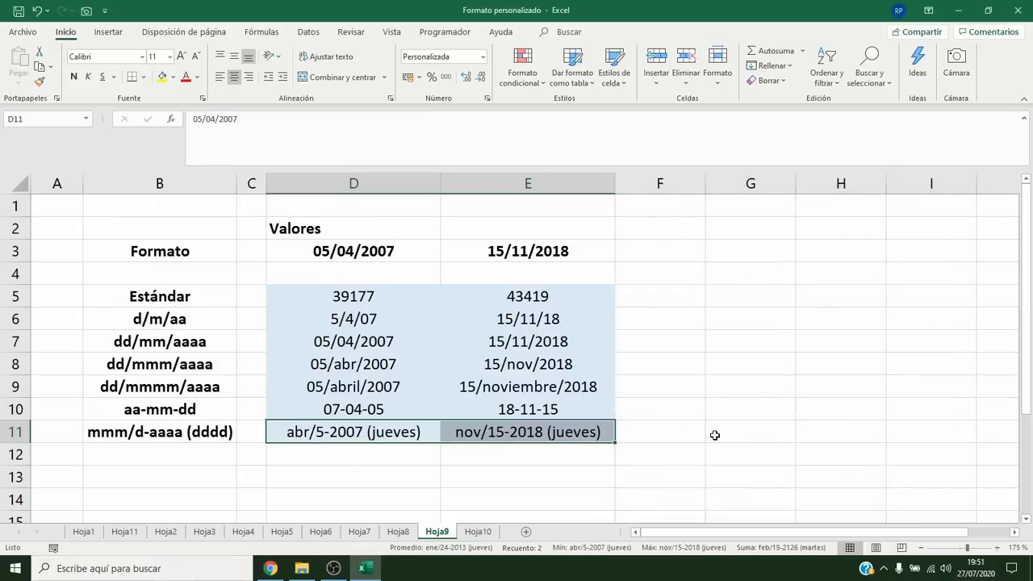
left_click(658, 432)
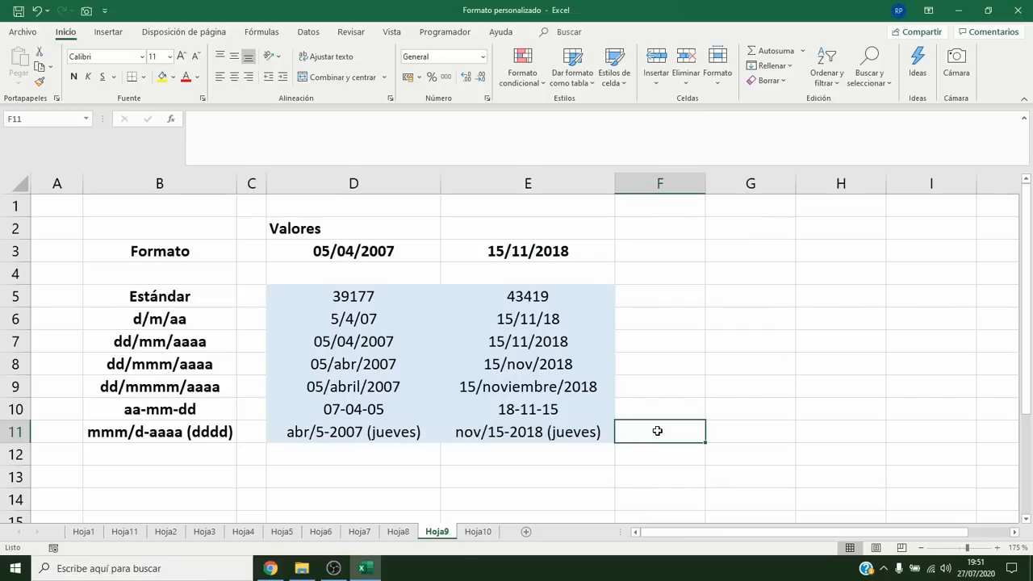